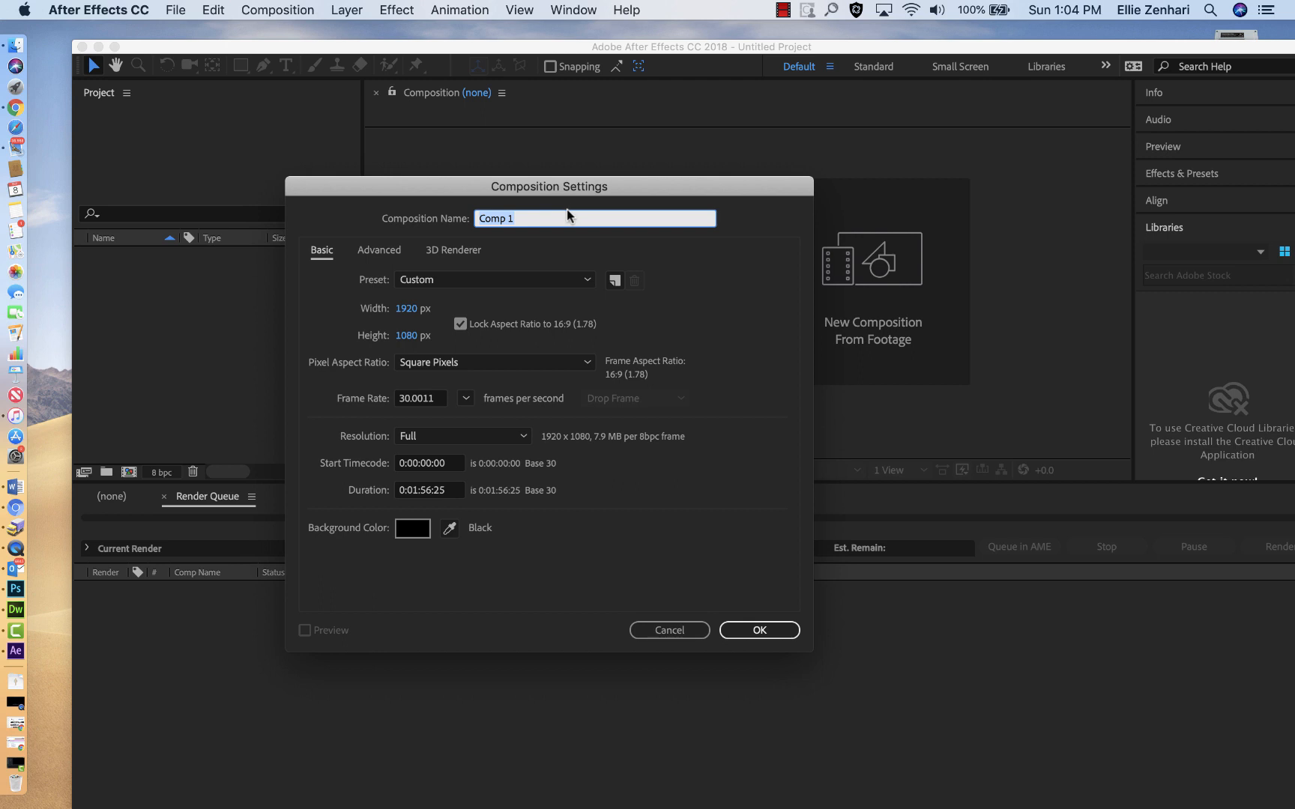
# Step: Create the new composition as "mannequin animation" with a duration of 0:00:30:00
pyautogui.write('mannequin  animation')
pyautogui.click(416, 492)
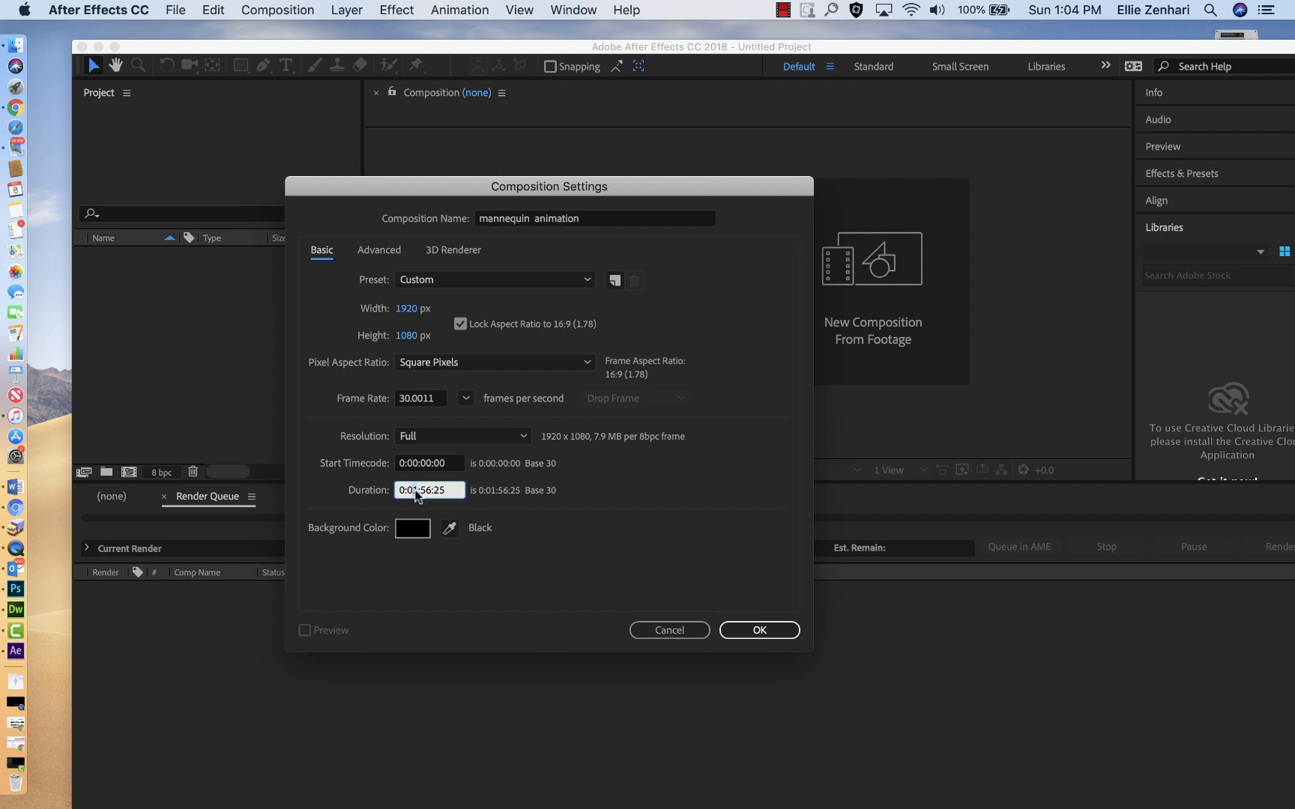
pyautogui.press('BackSpace')
pyautogui.write('0')
pyautogui.moveTo(421, 489); pyautogui.dragTo(428, 489)
pyautogui.write('30')
pyautogui.moveTo(430, 491); pyautogui.dragTo(445, 490)
pyautogui.write('00')
pyautogui.click(744, 631)
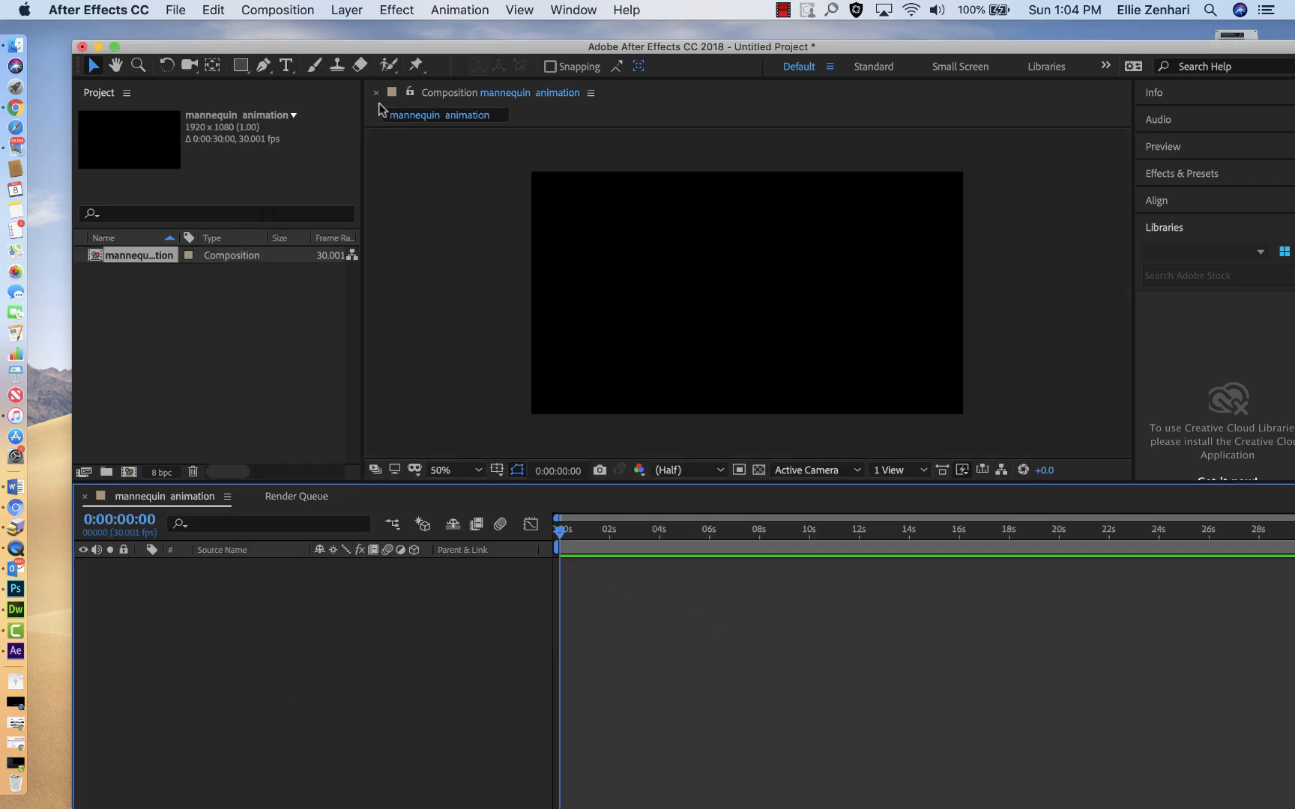
# Step: Save the project as "mannequin .aep" in the mannequin Exercise folder on the Desktop
pyautogui.click(174, 10)
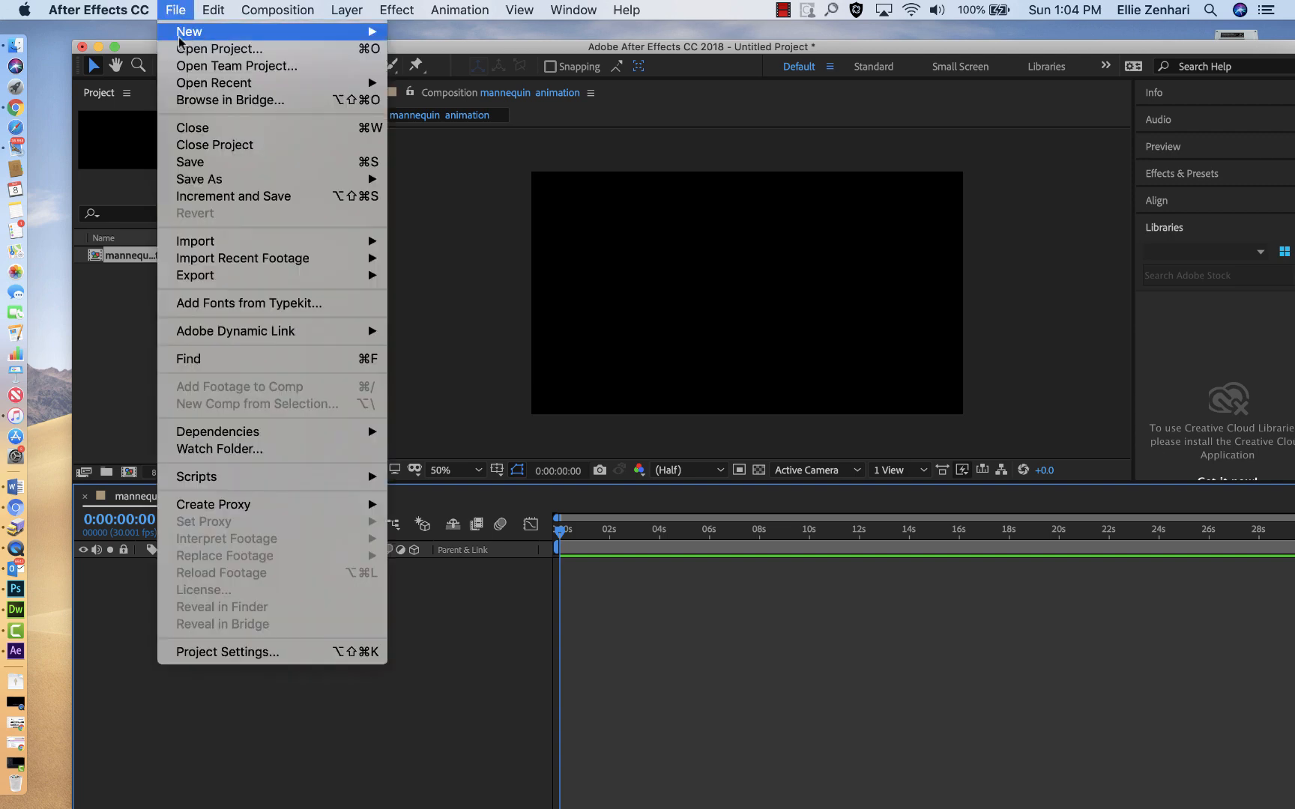
pyautogui.moveTo(249, 188)
pyautogui.click(477, 178)
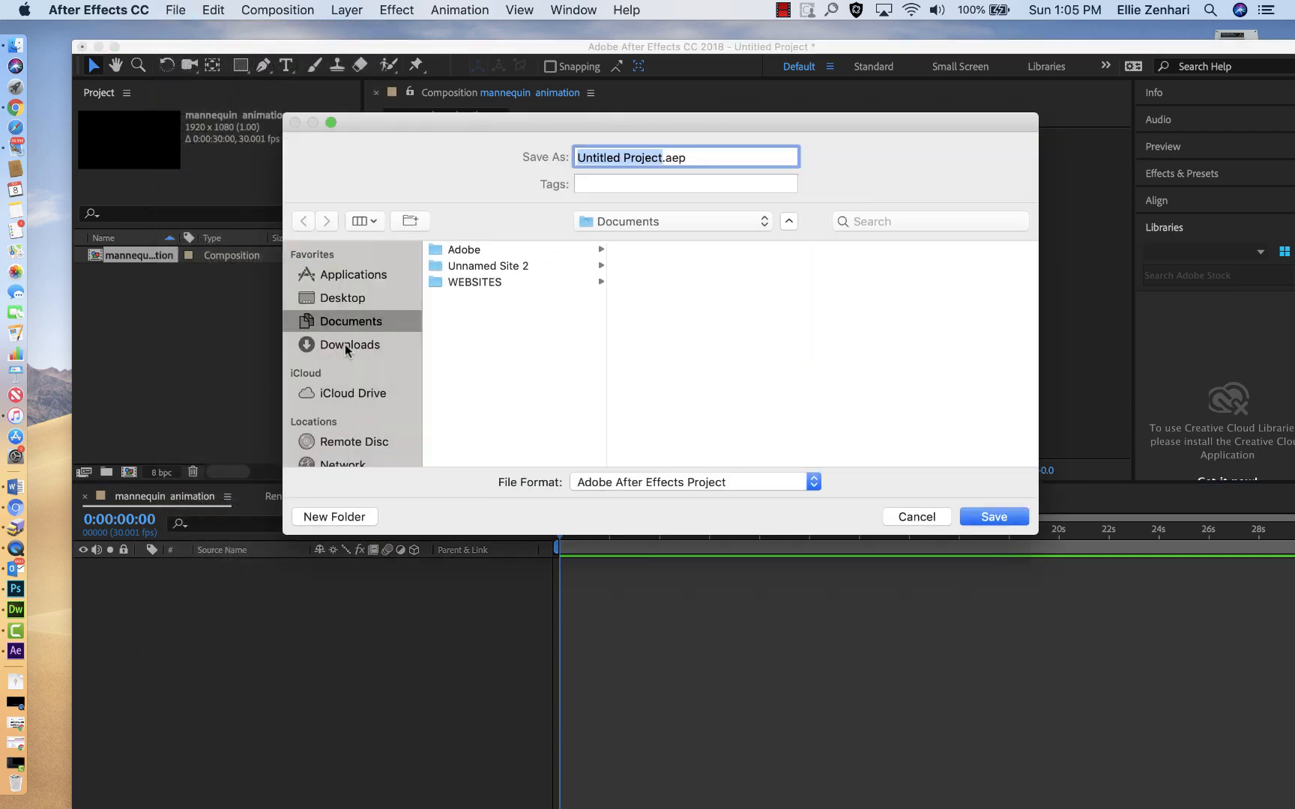
pyautogui.click(336, 300)
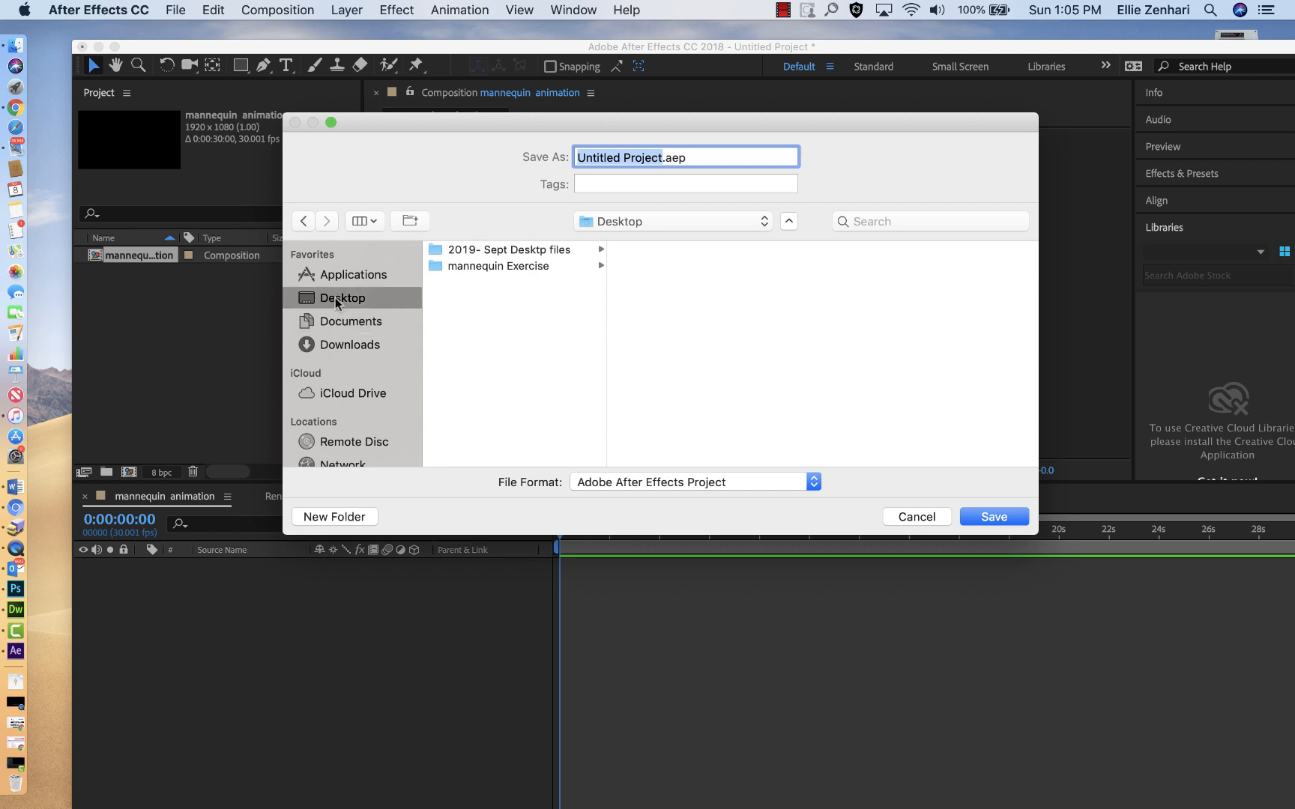
pyautogui.click(505, 268)
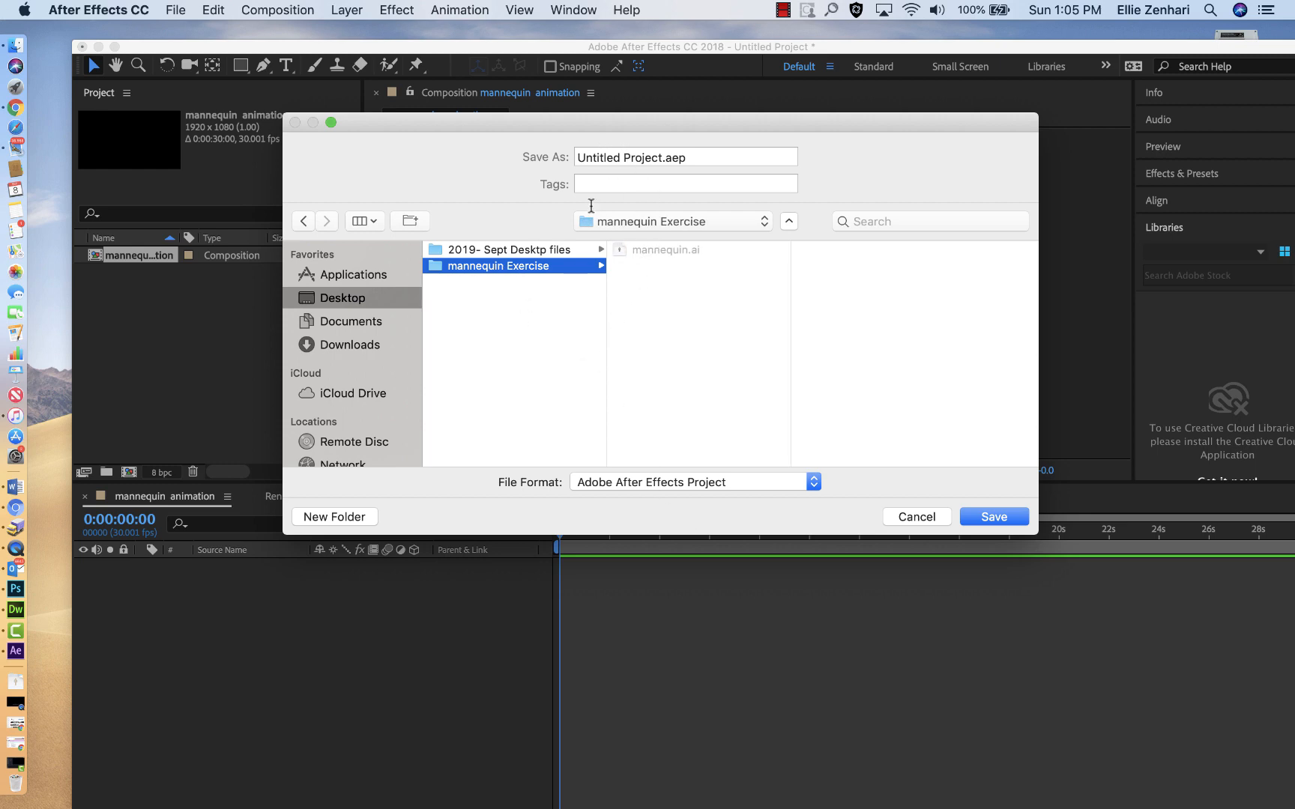
pyautogui.click(585, 157)
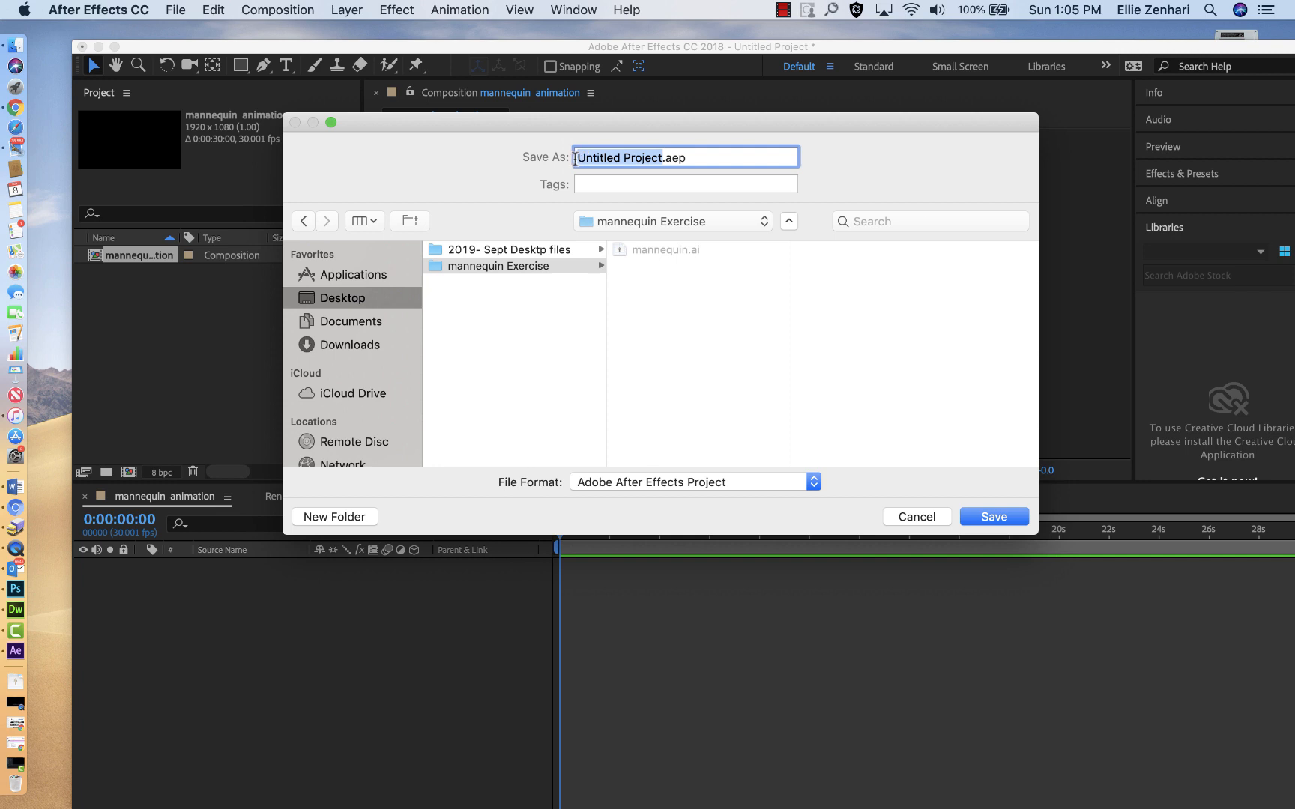
pyautogui.write('mannequin')
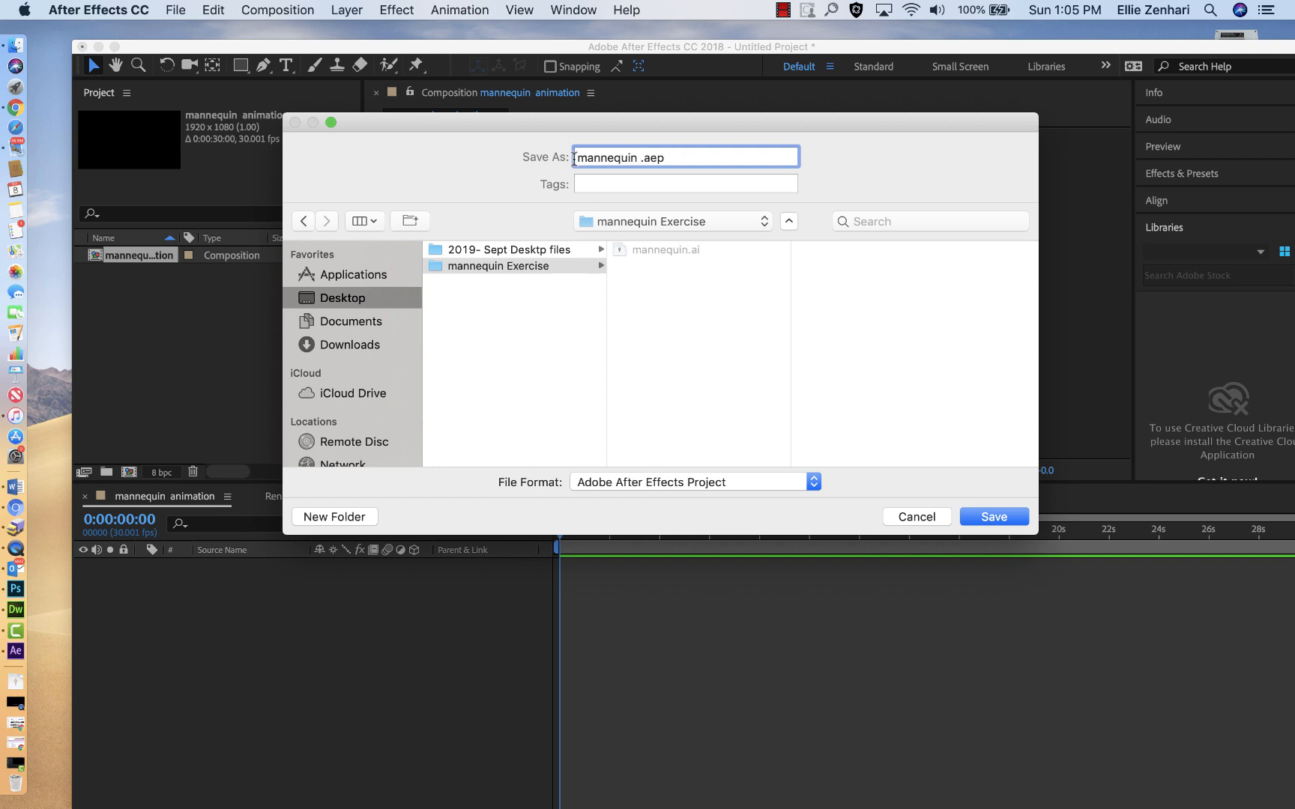
pyautogui.click(992, 517)
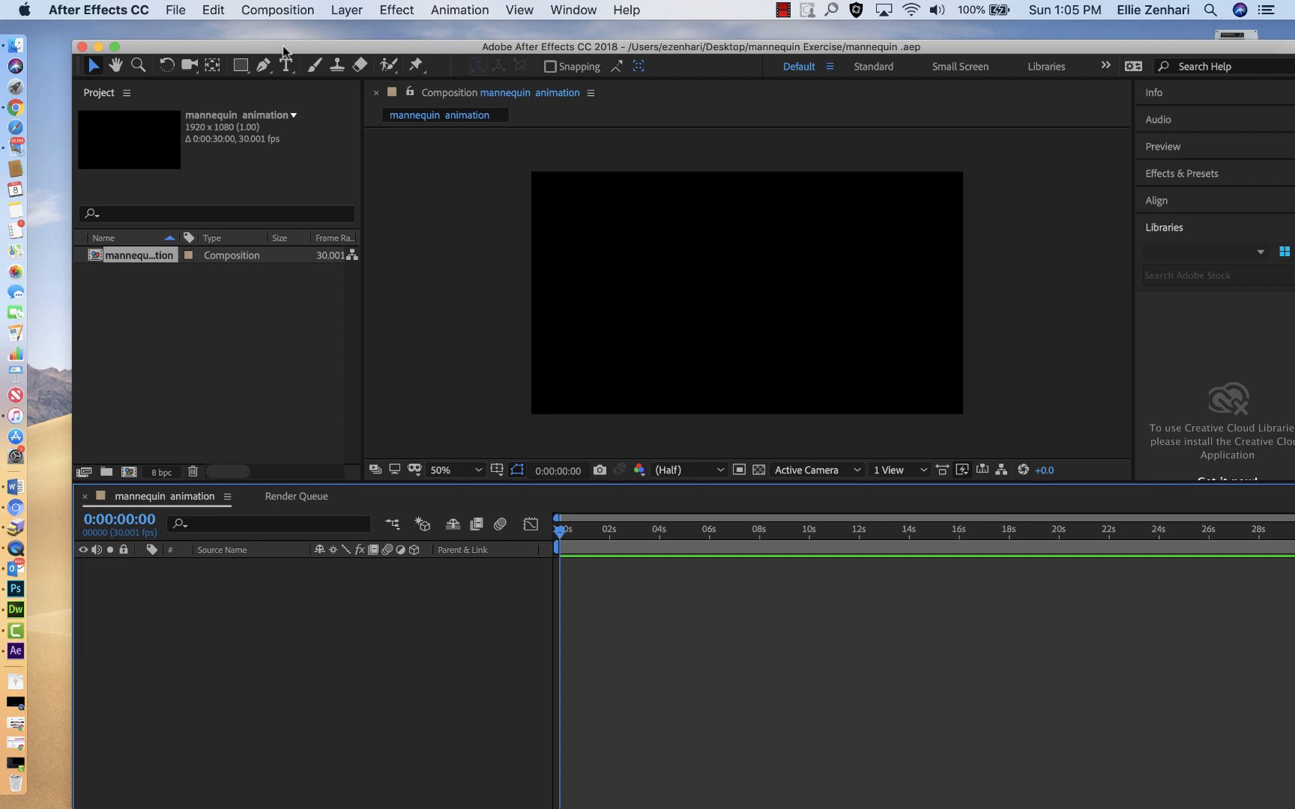
# Step: Check the contents of the mannequin Exercise folder on the desktop, and return to the After Effects project
pyautogui.moveTo(283, 50); pyautogui.dragTo(257, 30)
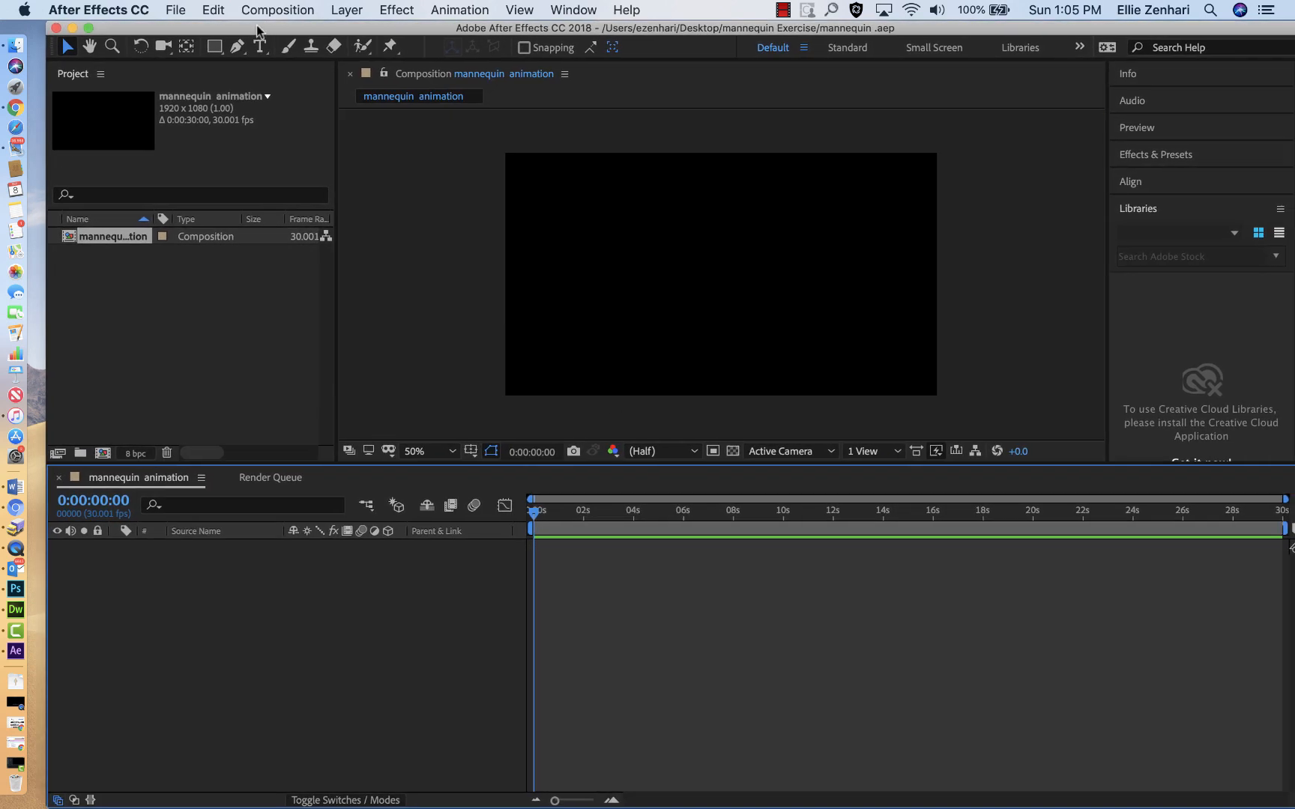
pyautogui.moveTo(335, 33); pyautogui.dragTo(366, 491)
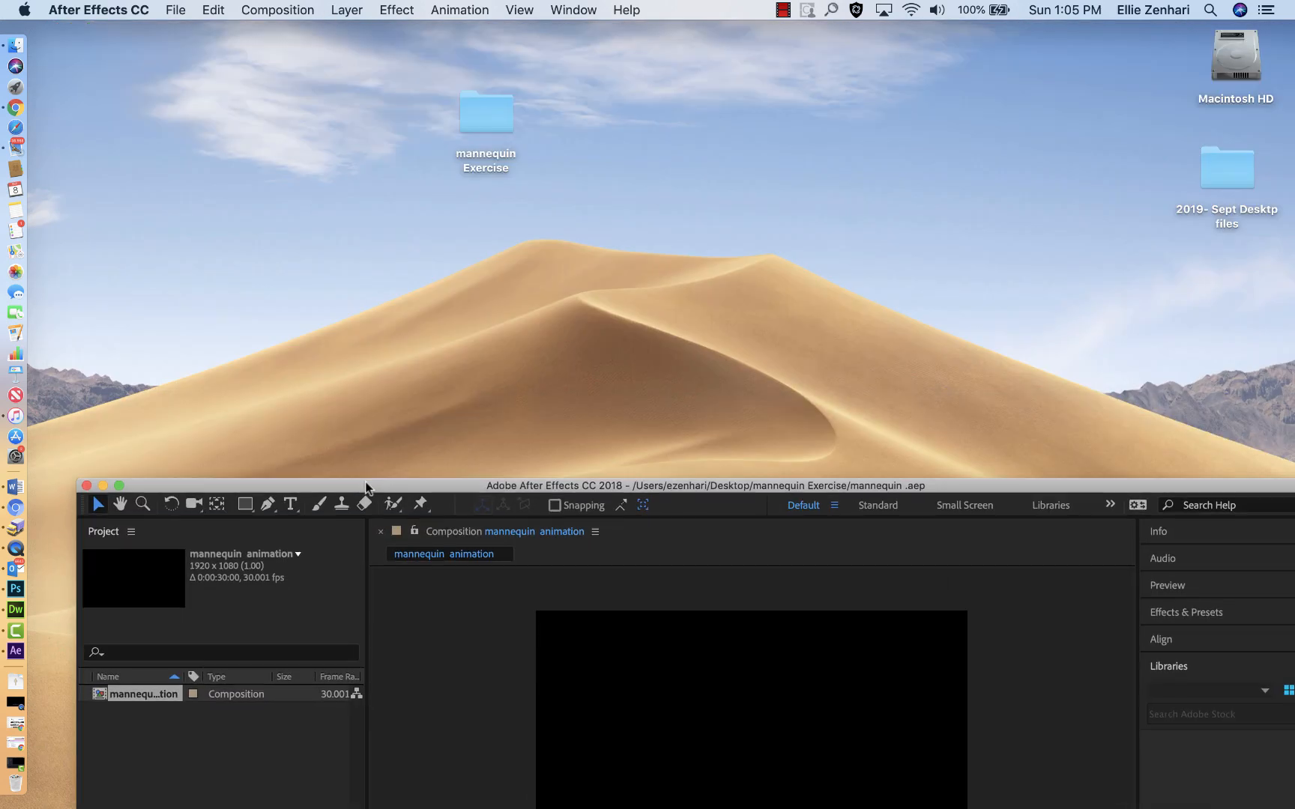
pyautogui.doubleClick(464, 120)
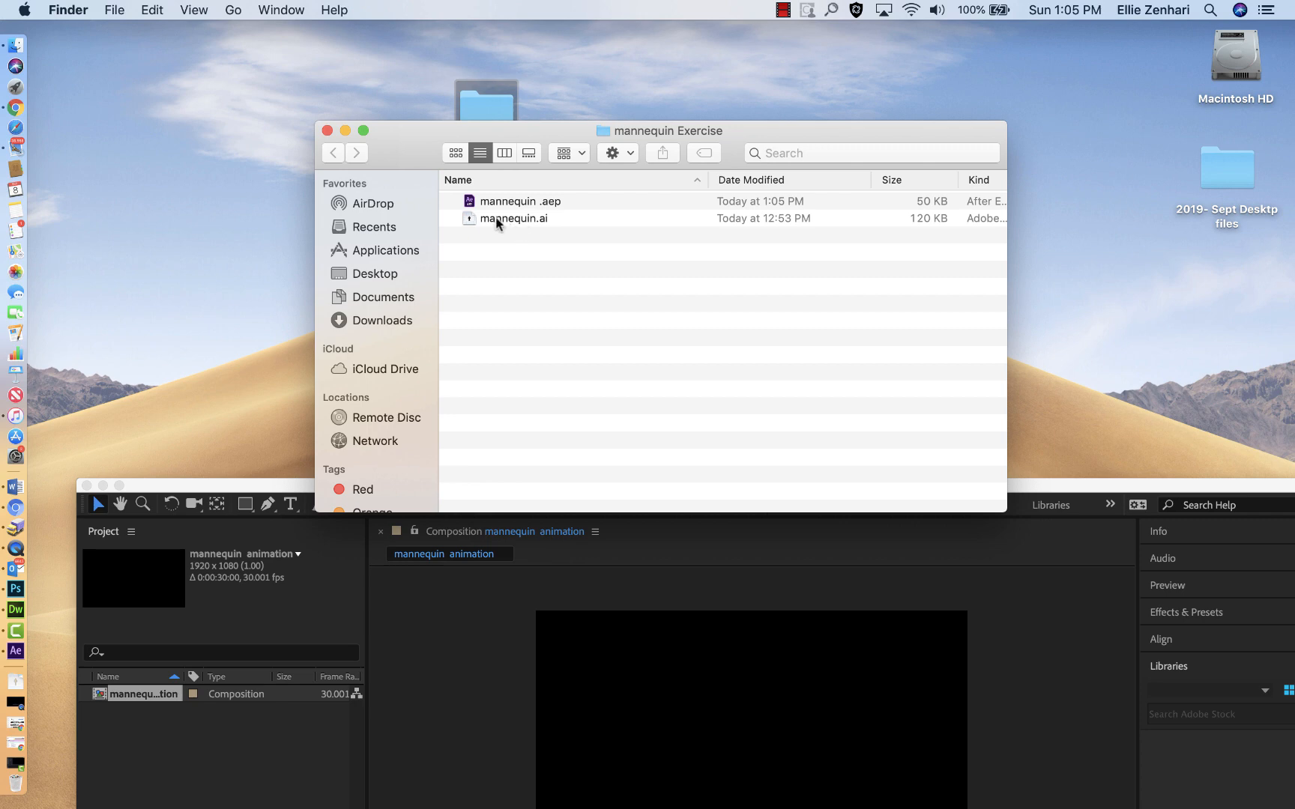
pyautogui.click(326, 131)
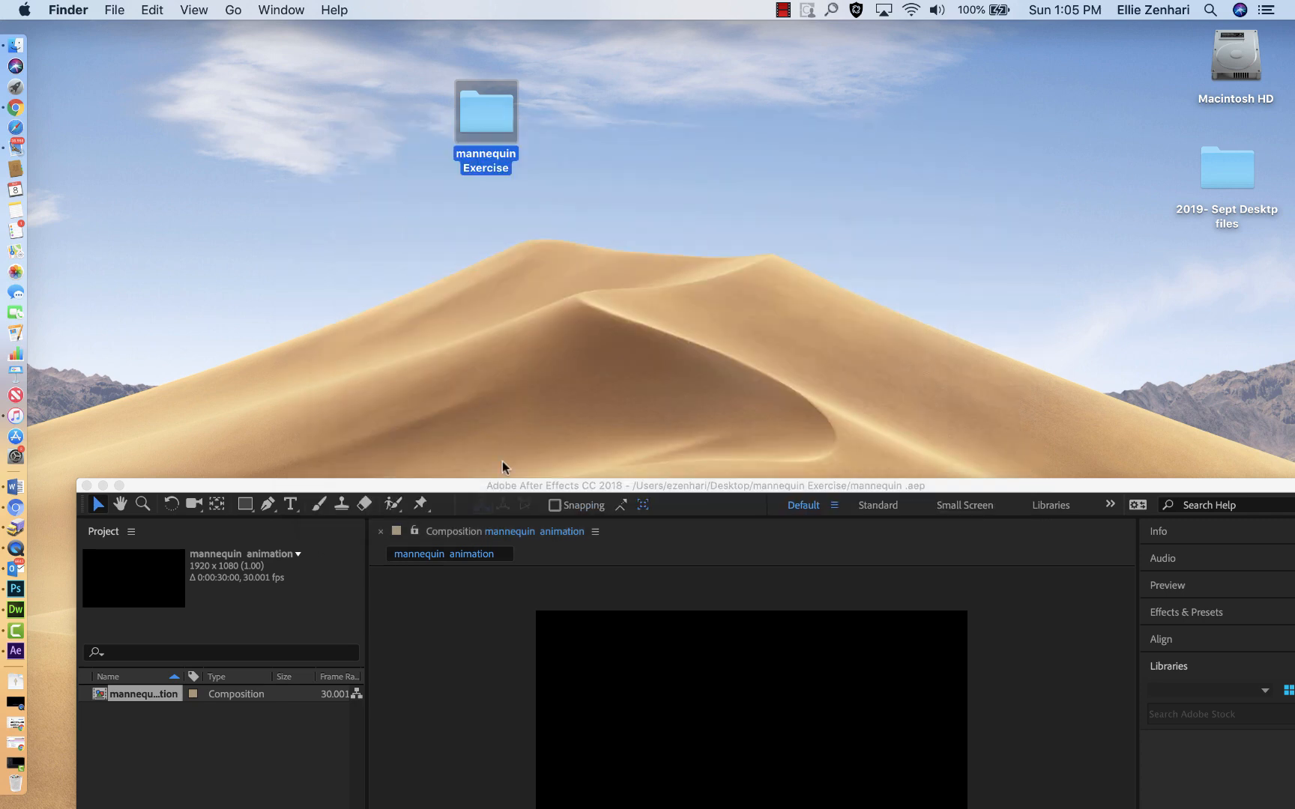
pyautogui.moveTo(442, 496); pyautogui.dragTo(424, 34)
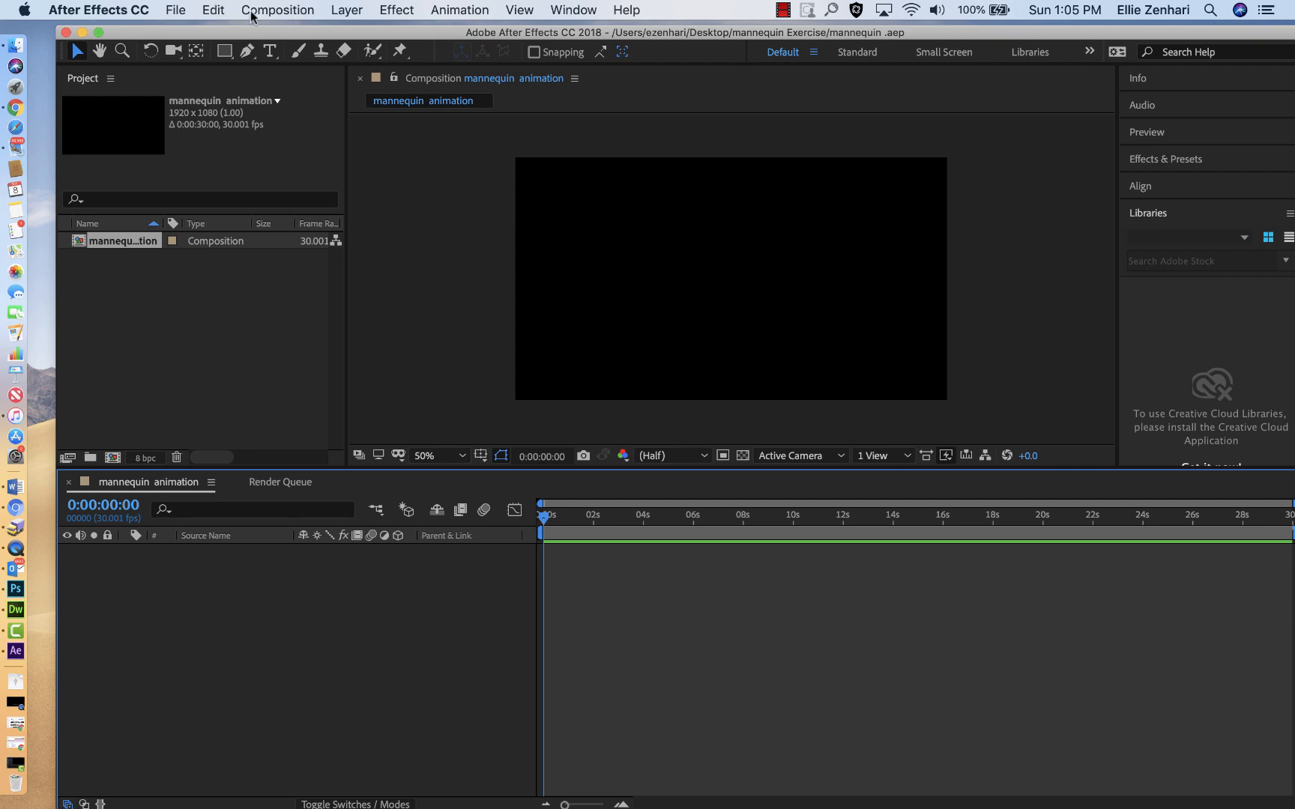
# Step: Import mannequin.ai from the mannequin Exercise folder as Composition - Retain Layer Sizes
pyautogui.click(173, 11)
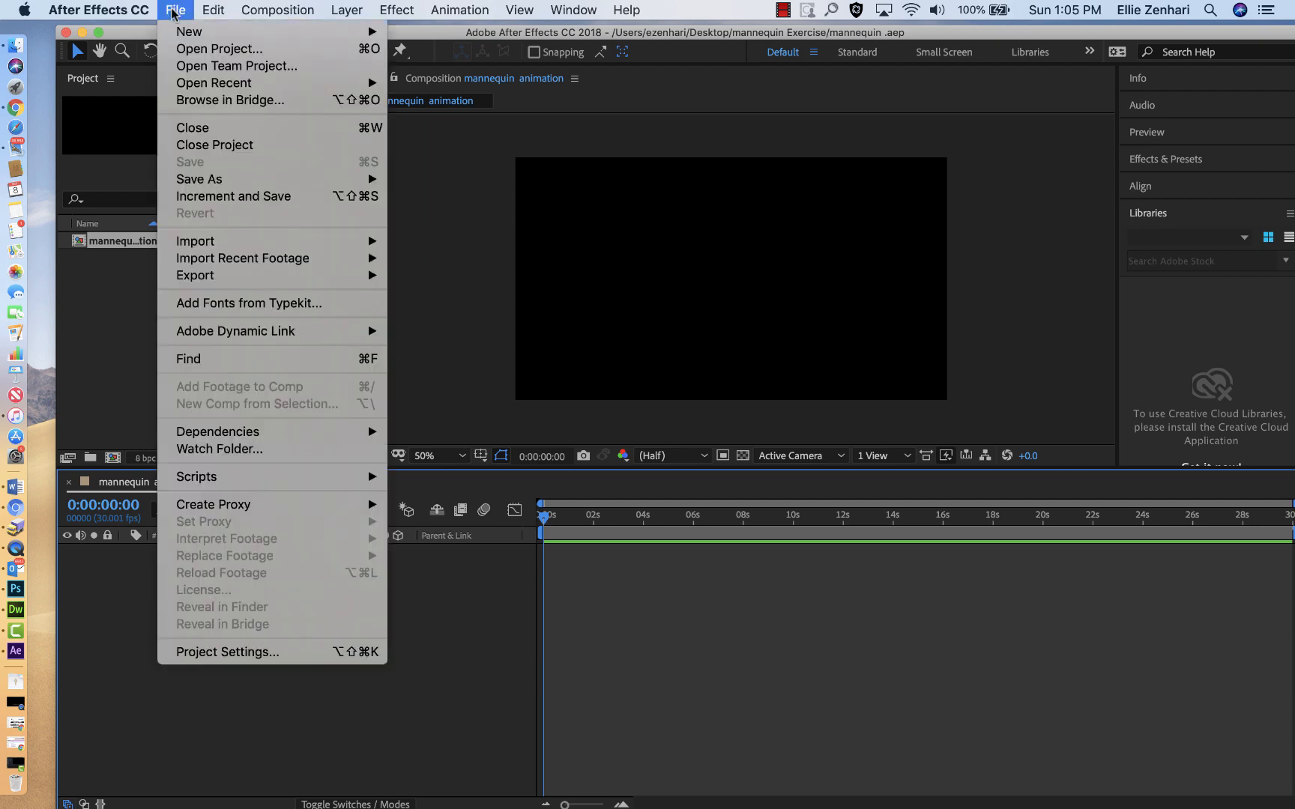
pyautogui.moveTo(208, 238)
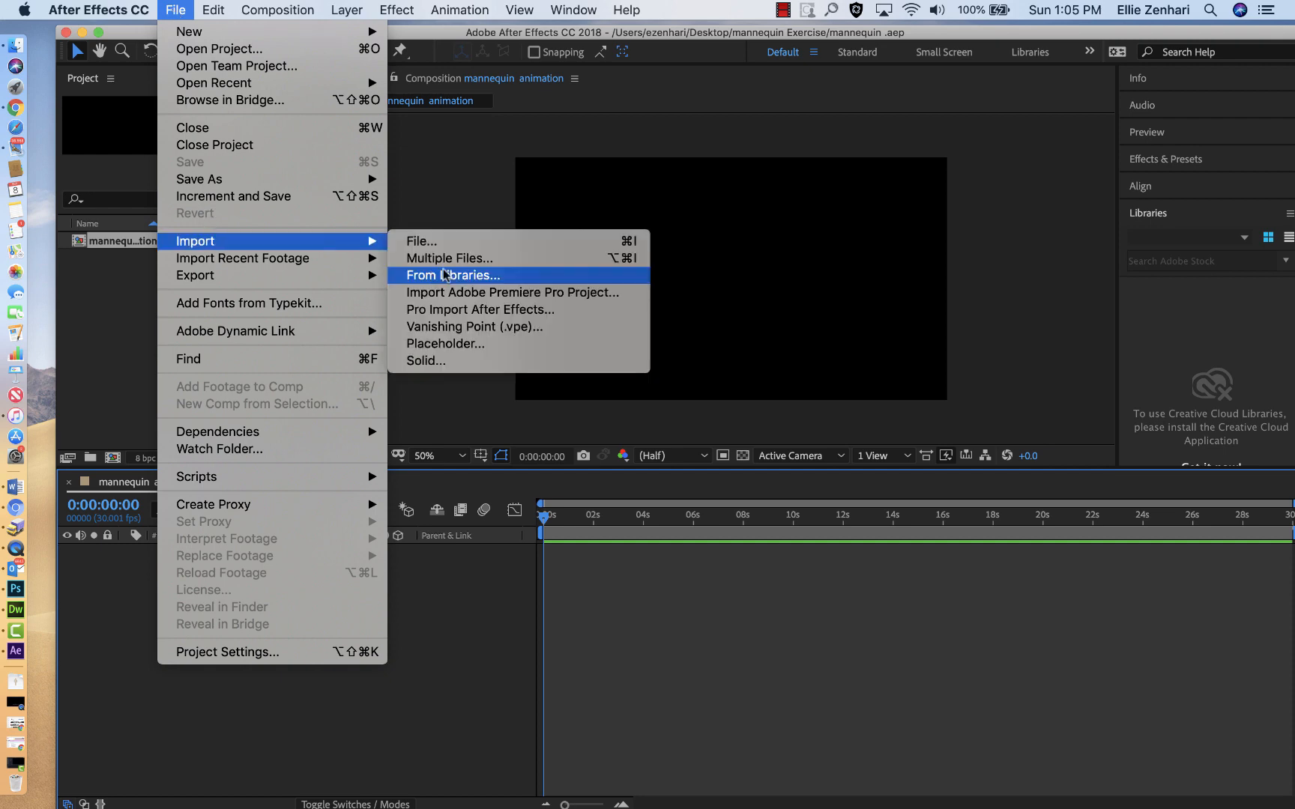
pyautogui.click(446, 247)
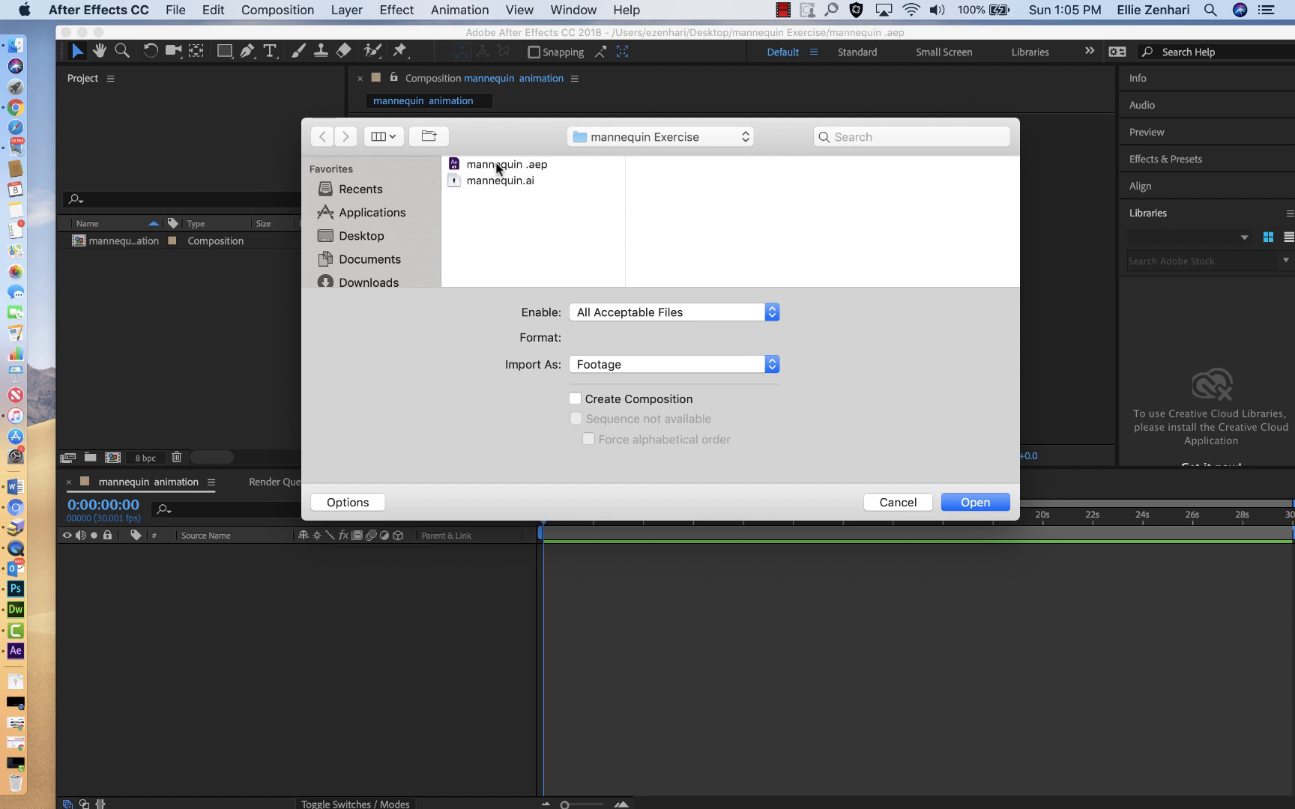
pyautogui.click(502, 183)
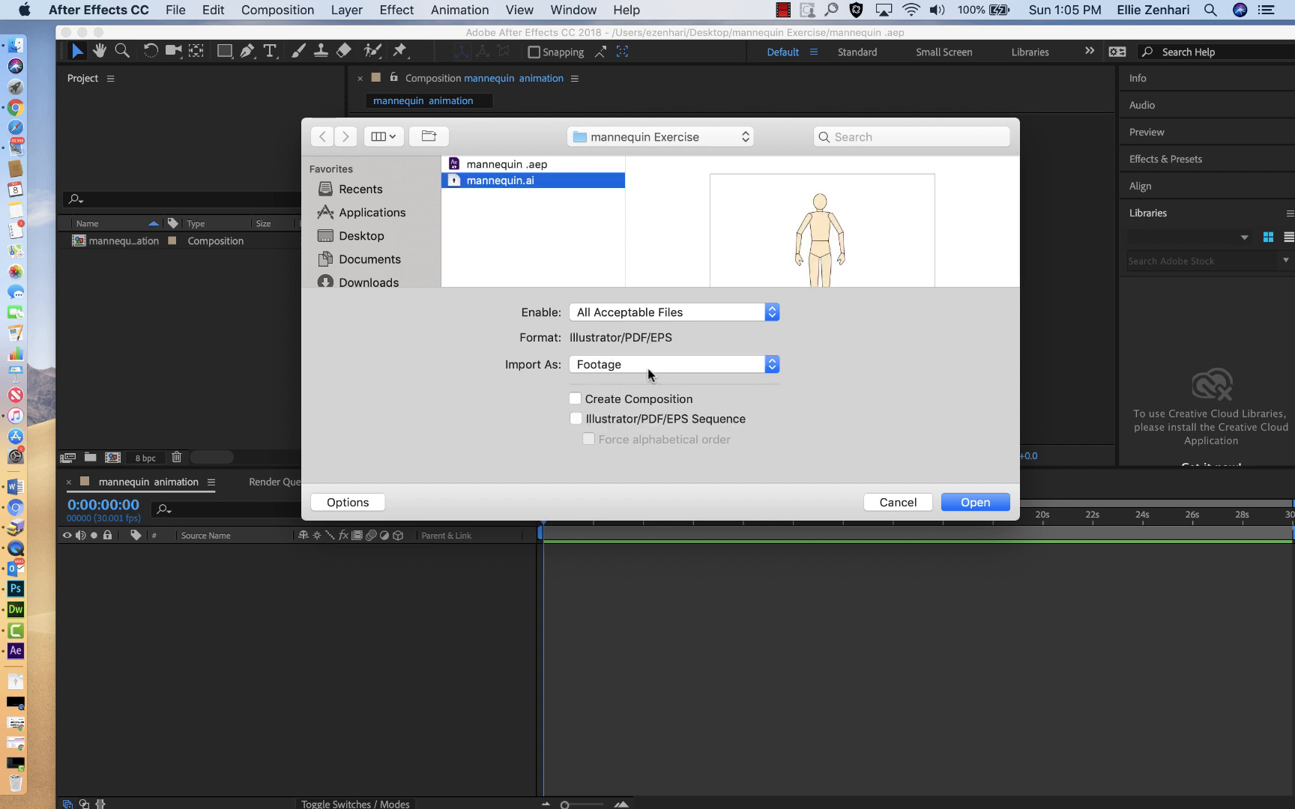
pyautogui.click(616, 367)
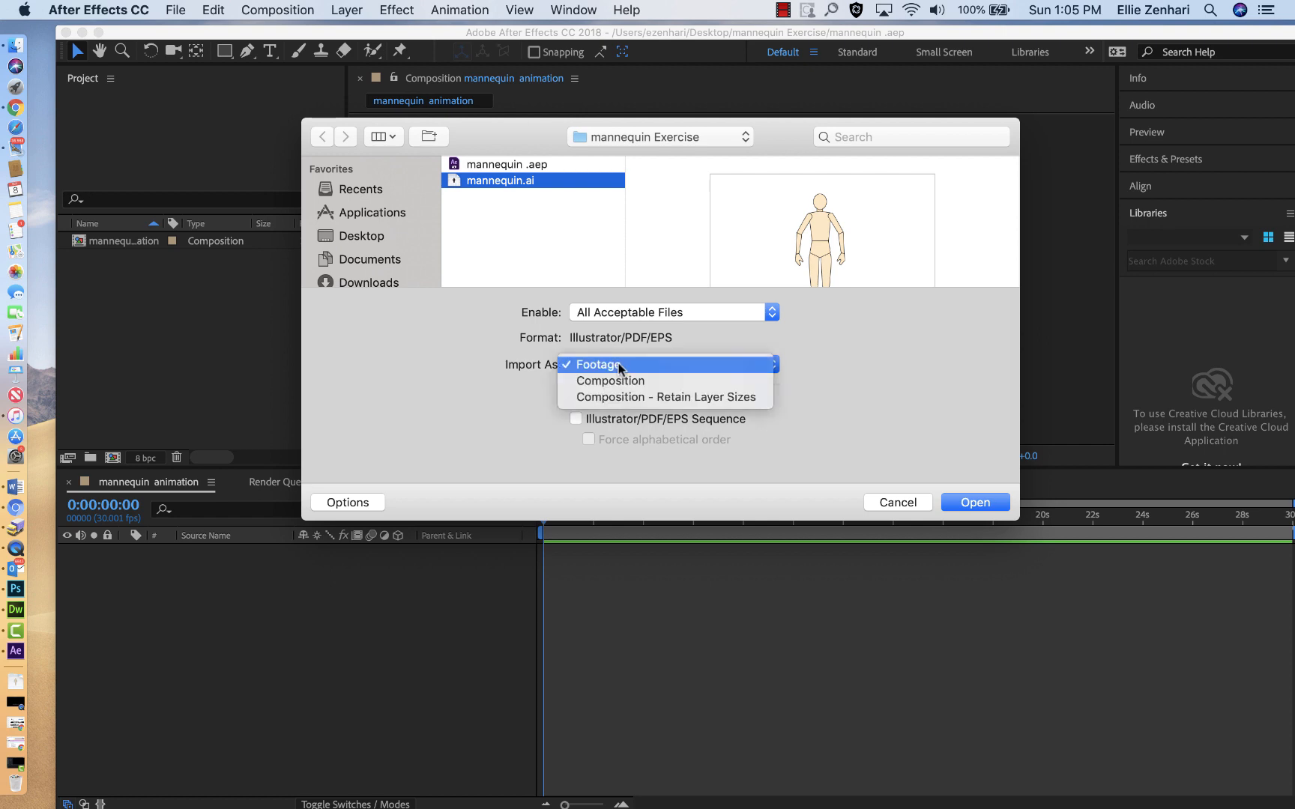
pyautogui.click(700, 402)
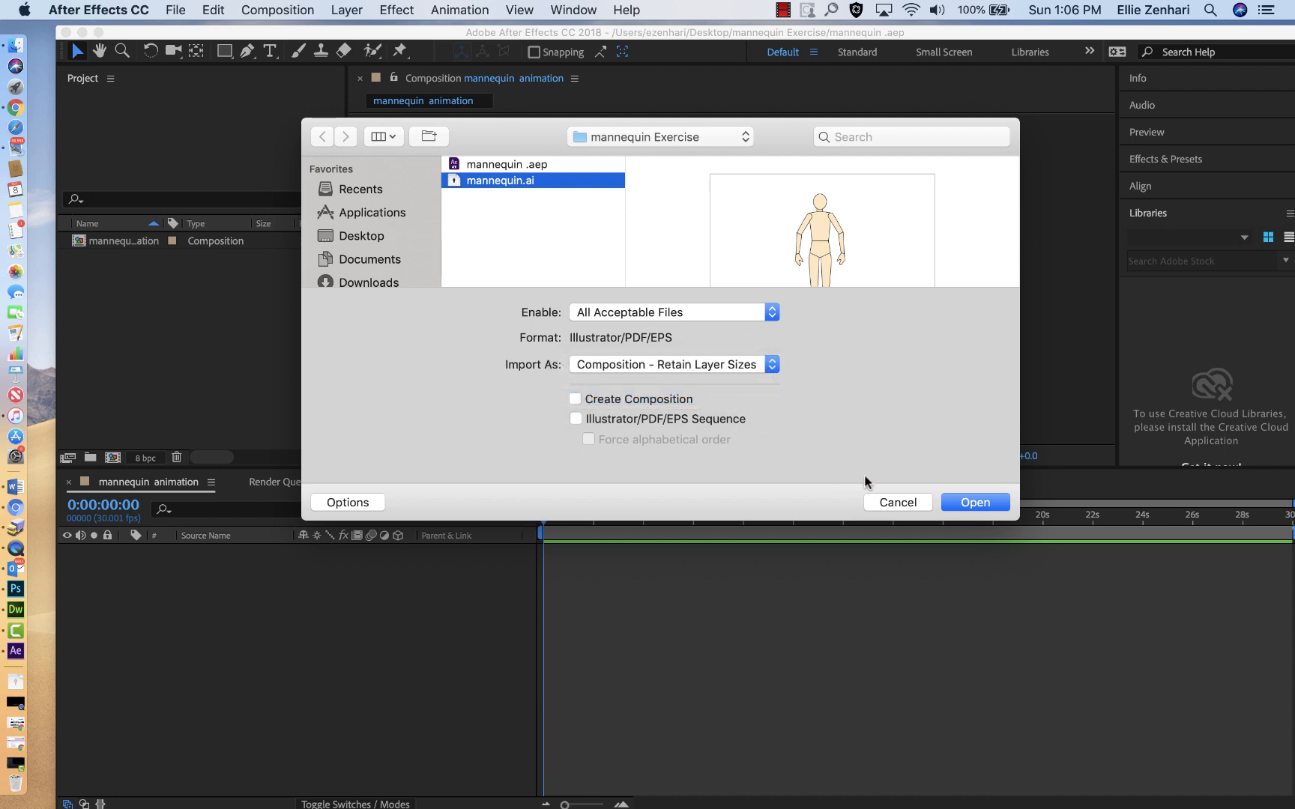
pyautogui.click(963, 508)
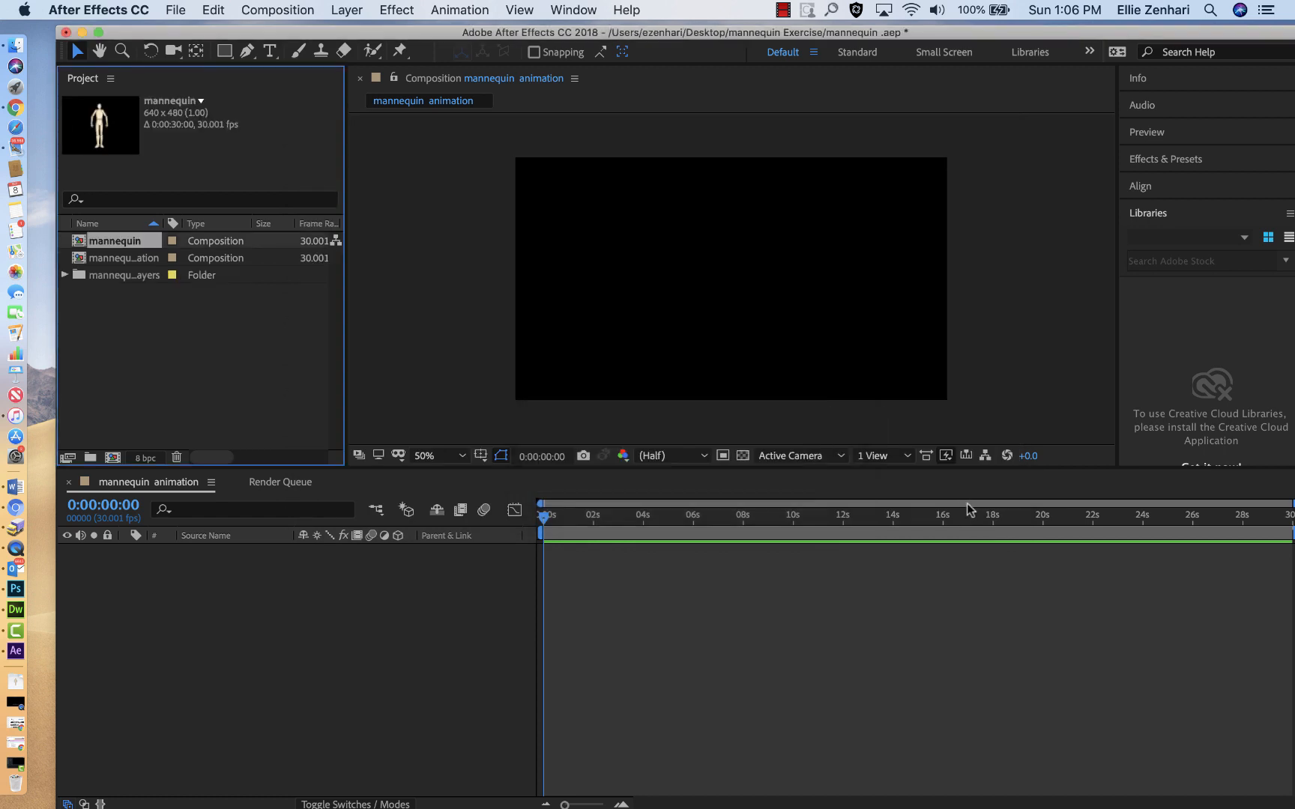
# Step: Open the imported mannequin composition at 200% magnification and save the project
pyautogui.doubleClick(78, 244)
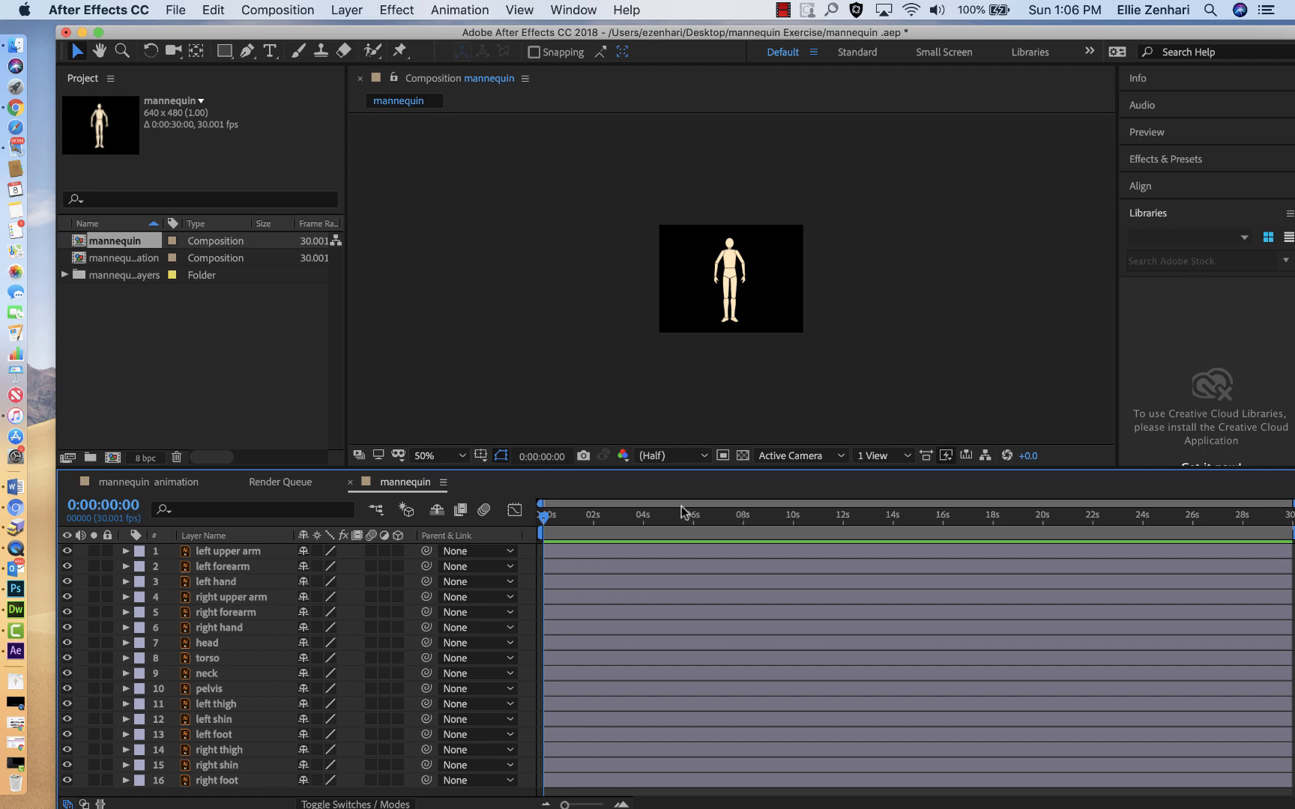
pyautogui.press('.')
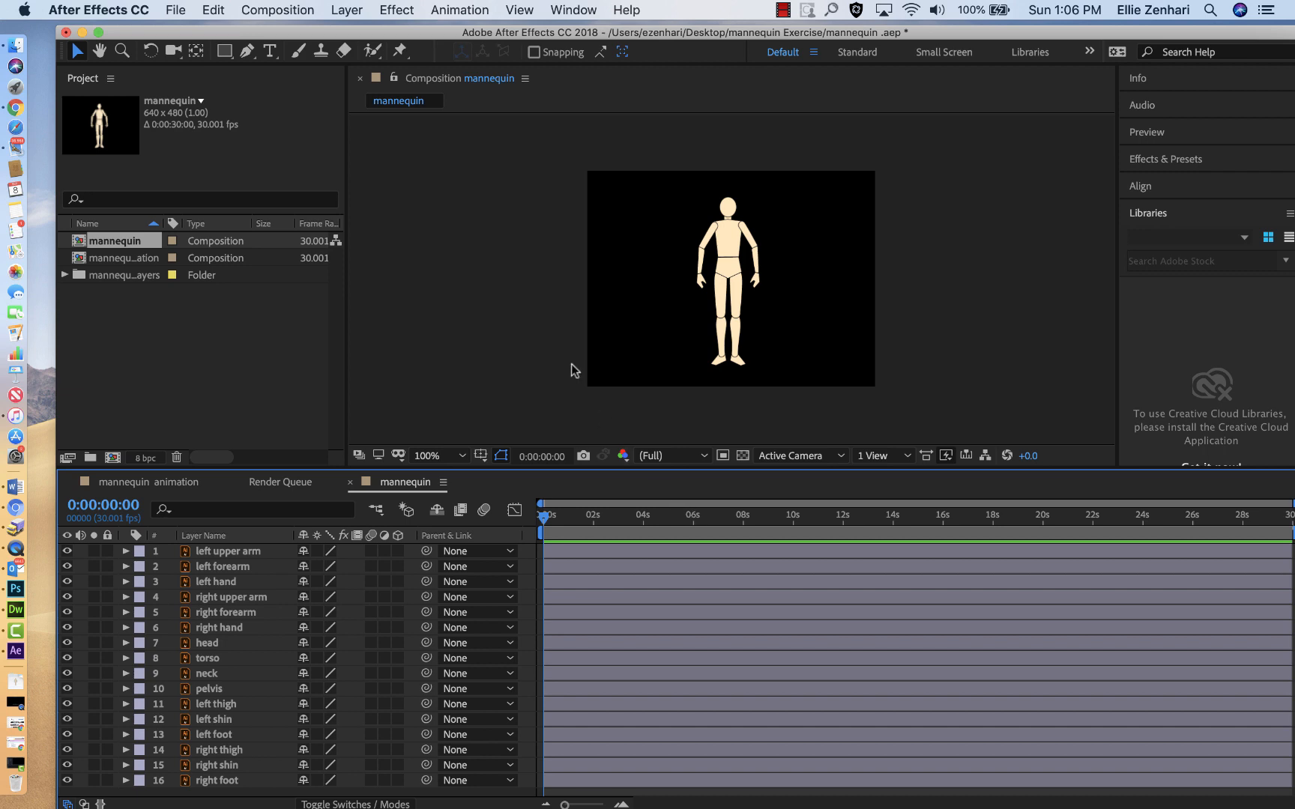
pyautogui.press('super+s')
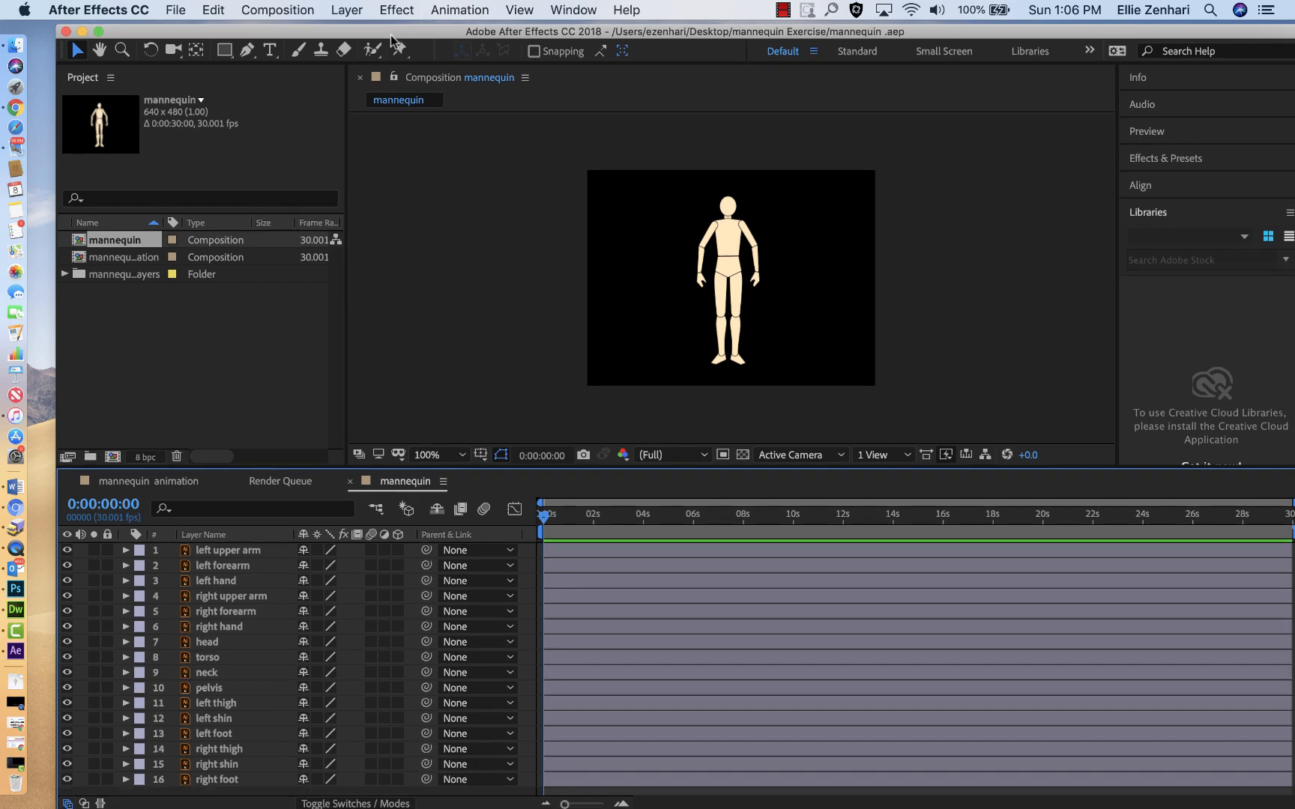
pyautogui.press('.')
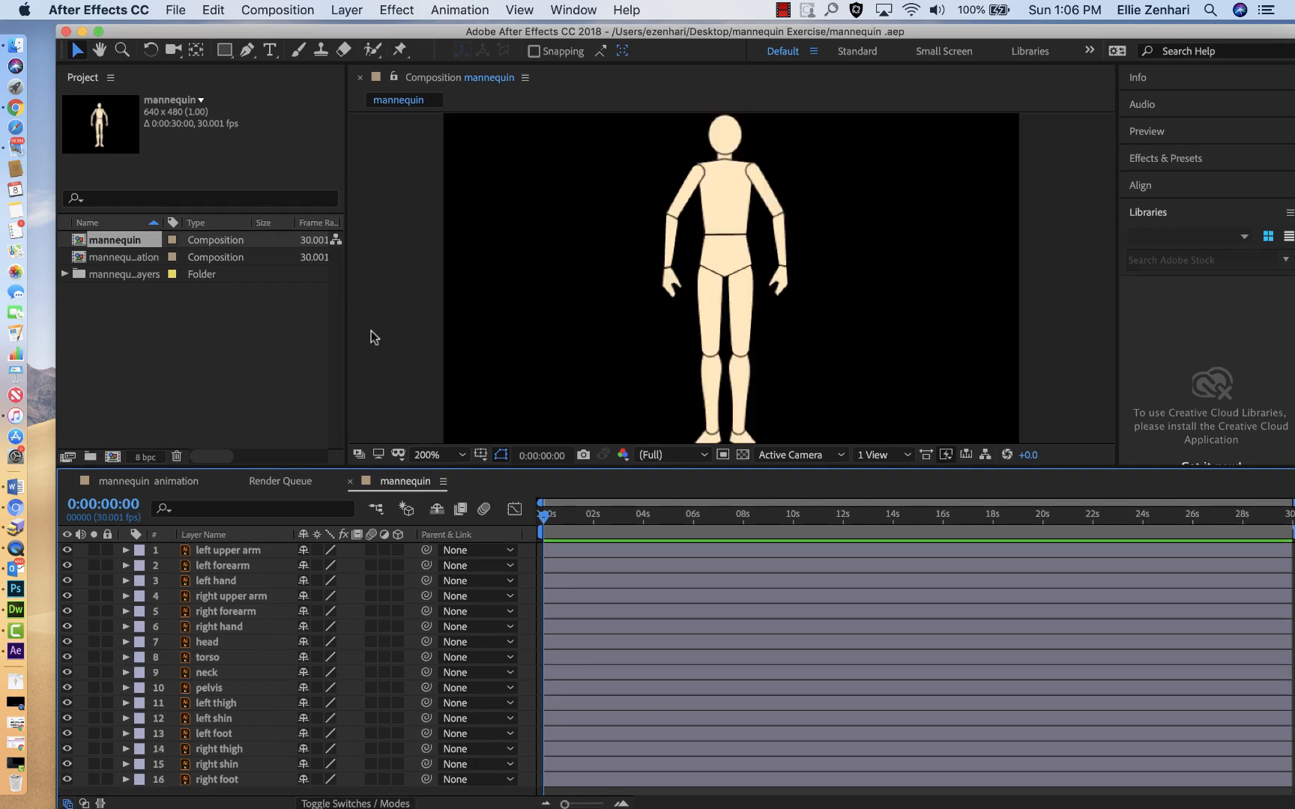
pyautogui.moveTo(309, 27); pyautogui.dragTo(381, 10)
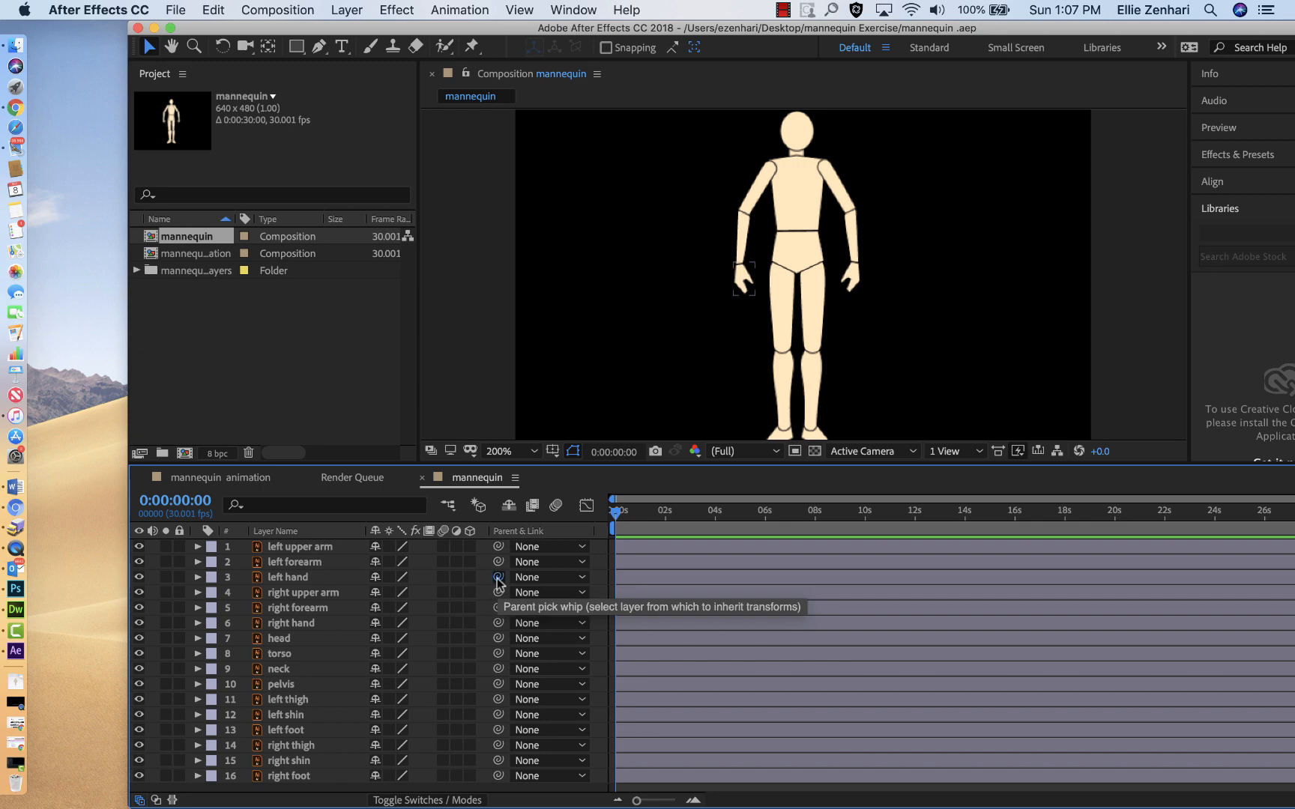
# Step: Parent the left hand and left forearm layers to left upper arm, and reveal the upper arm's Transform properties
pyautogui.moveTo(498, 576); pyautogui.dragTo(328, 552)
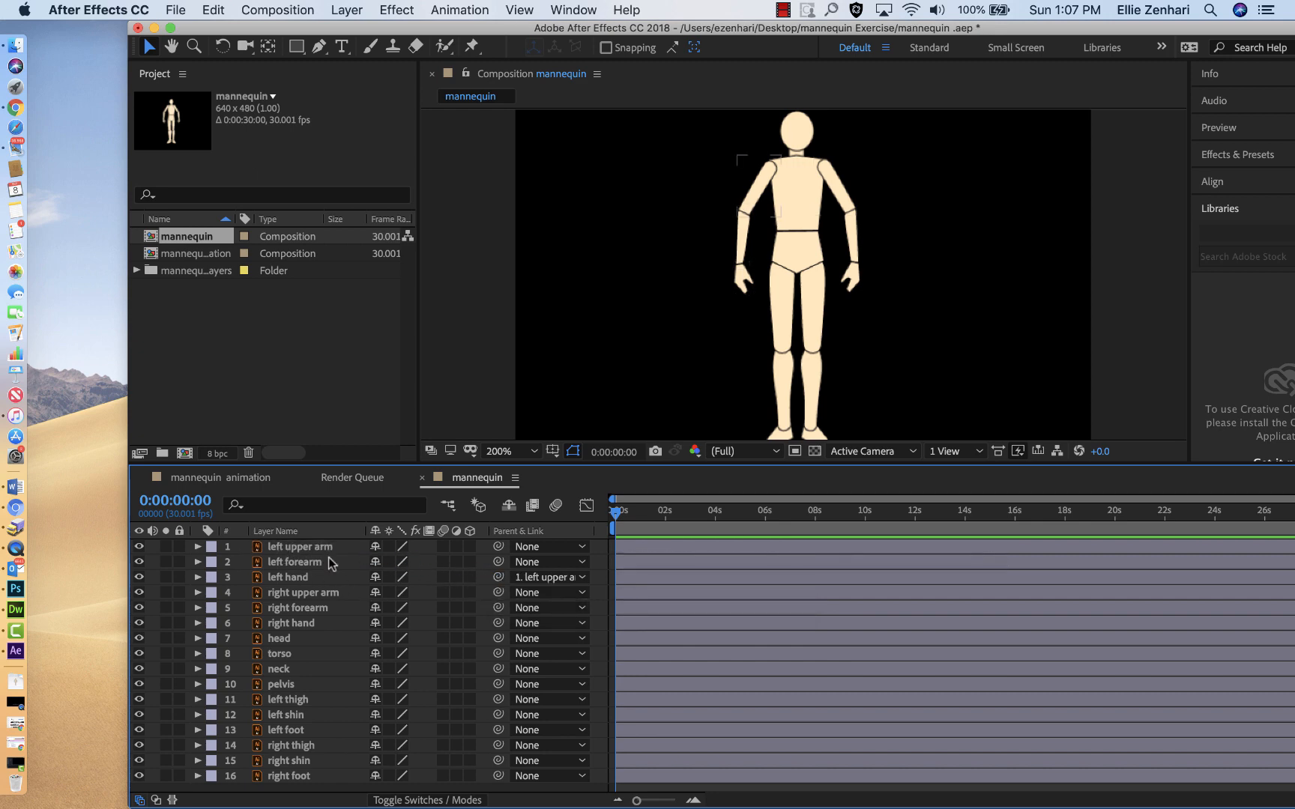
pyautogui.moveTo(497, 561); pyautogui.dragTo(361, 553)
pyautogui.click(197, 547)
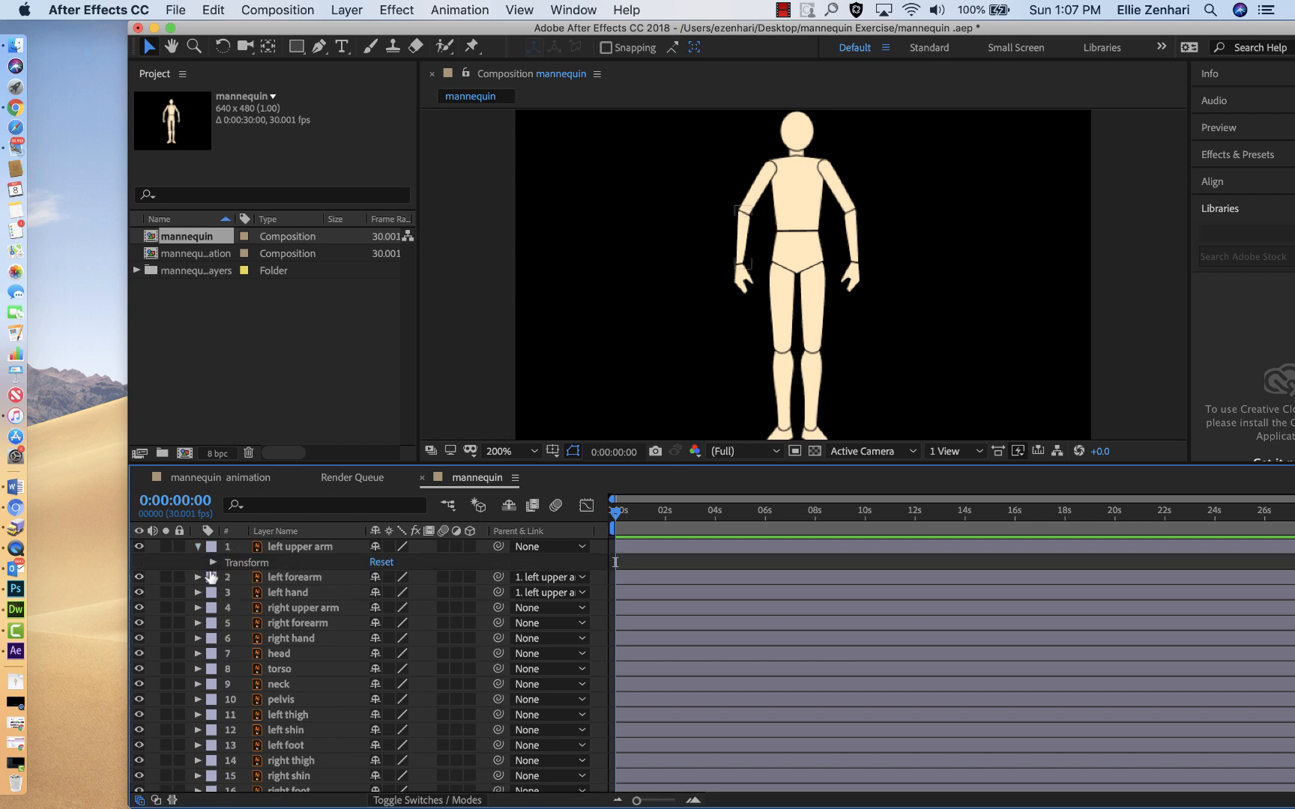
pyautogui.click(213, 562)
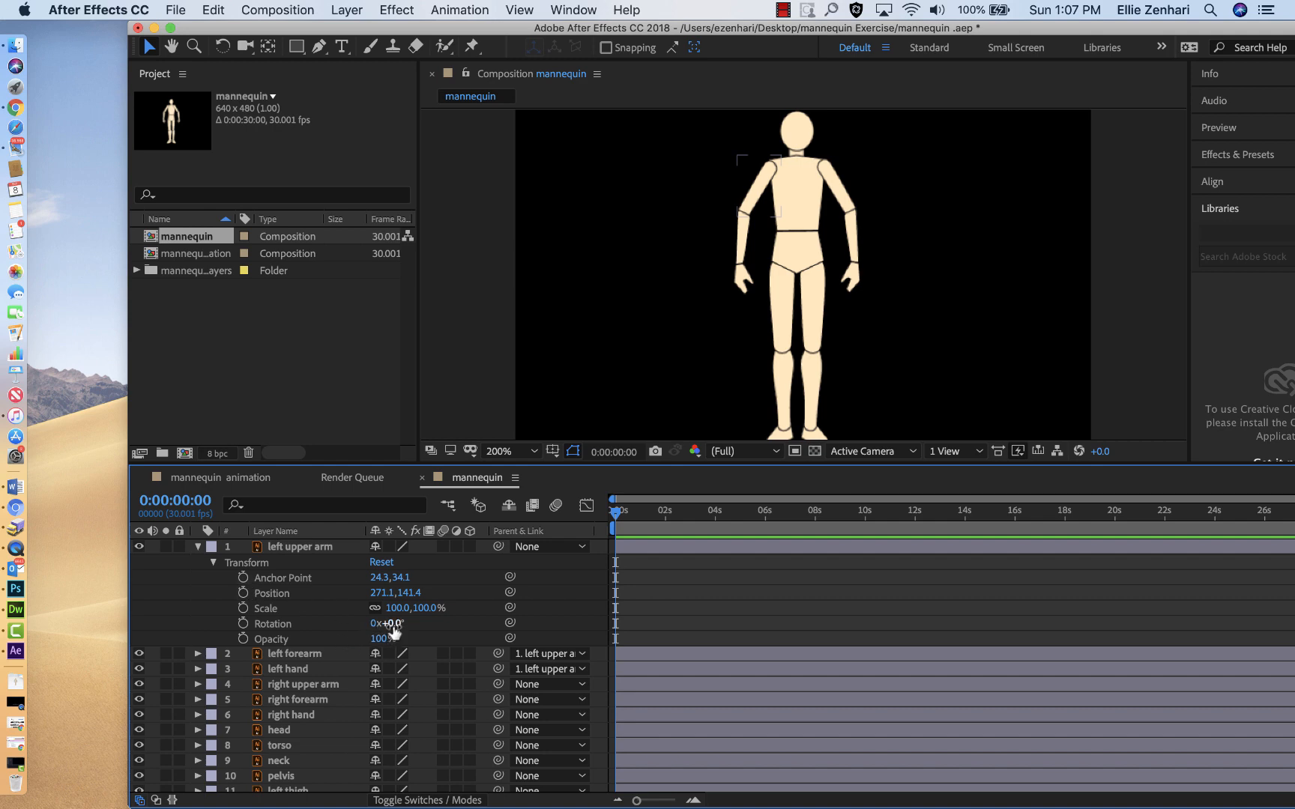
# Step: Try rotating the left upper arm layer to 21° about its default anchor point, and undo the rotation
pyautogui.moveTo(393, 626); pyautogui.dragTo(425, 639)
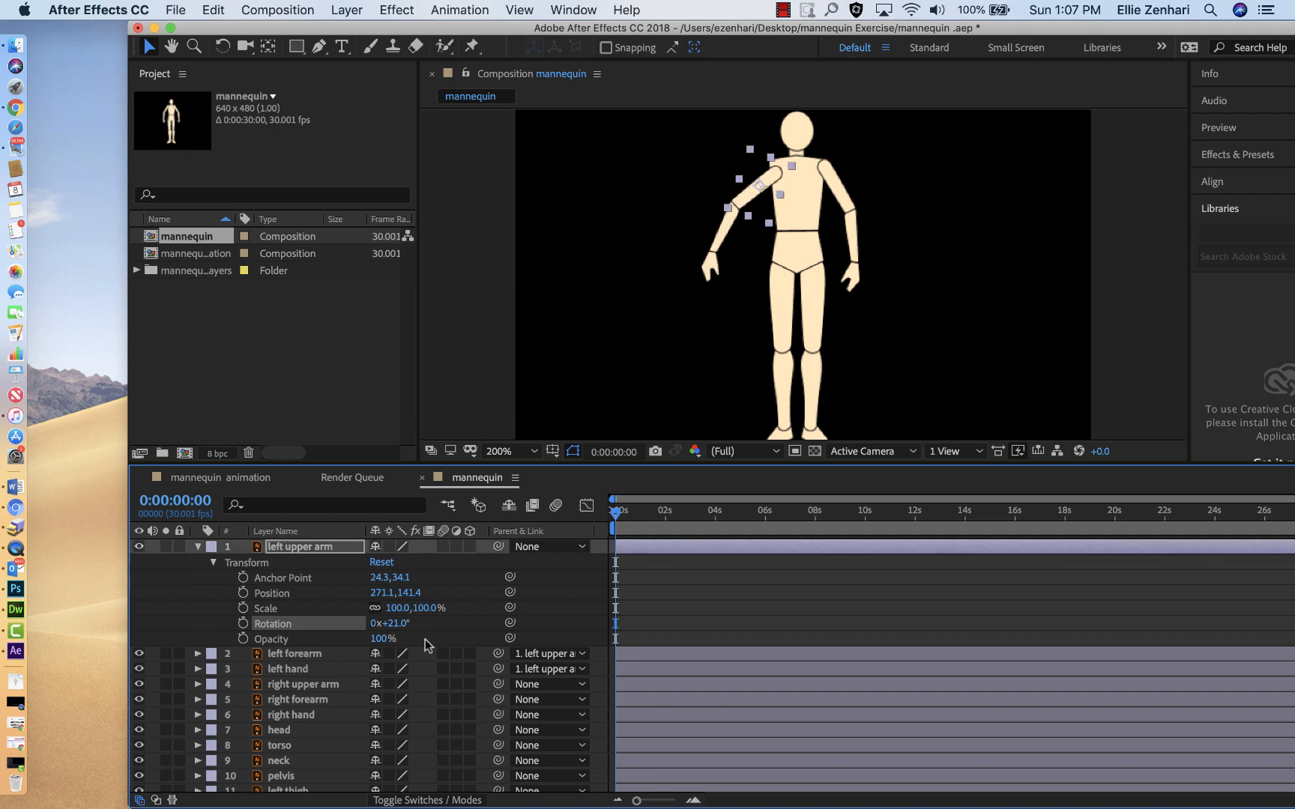
pyautogui.press('super+z')
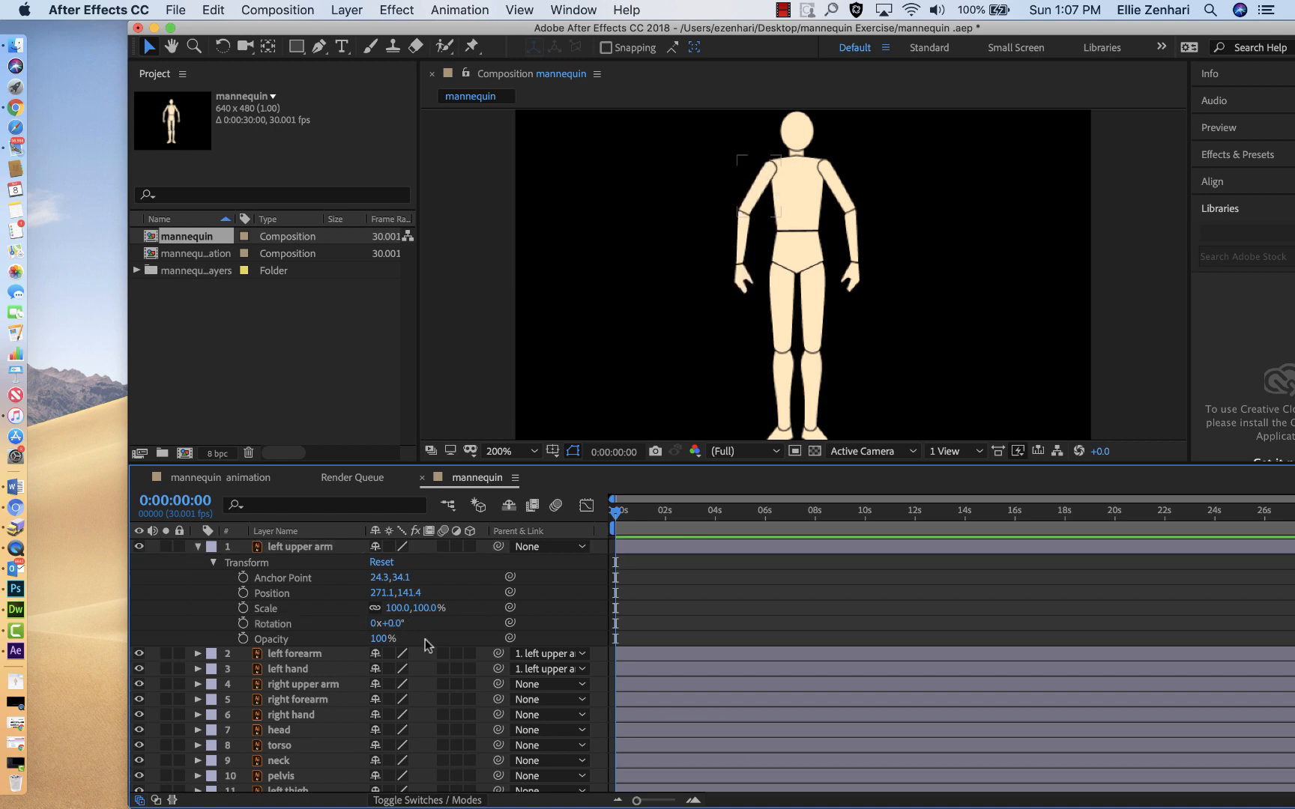
# Step: Move the left upper arm's anchor point to the shoulder joint, about 40, 11, and rotate the layer to 9°
pyautogui.click(290, 548)
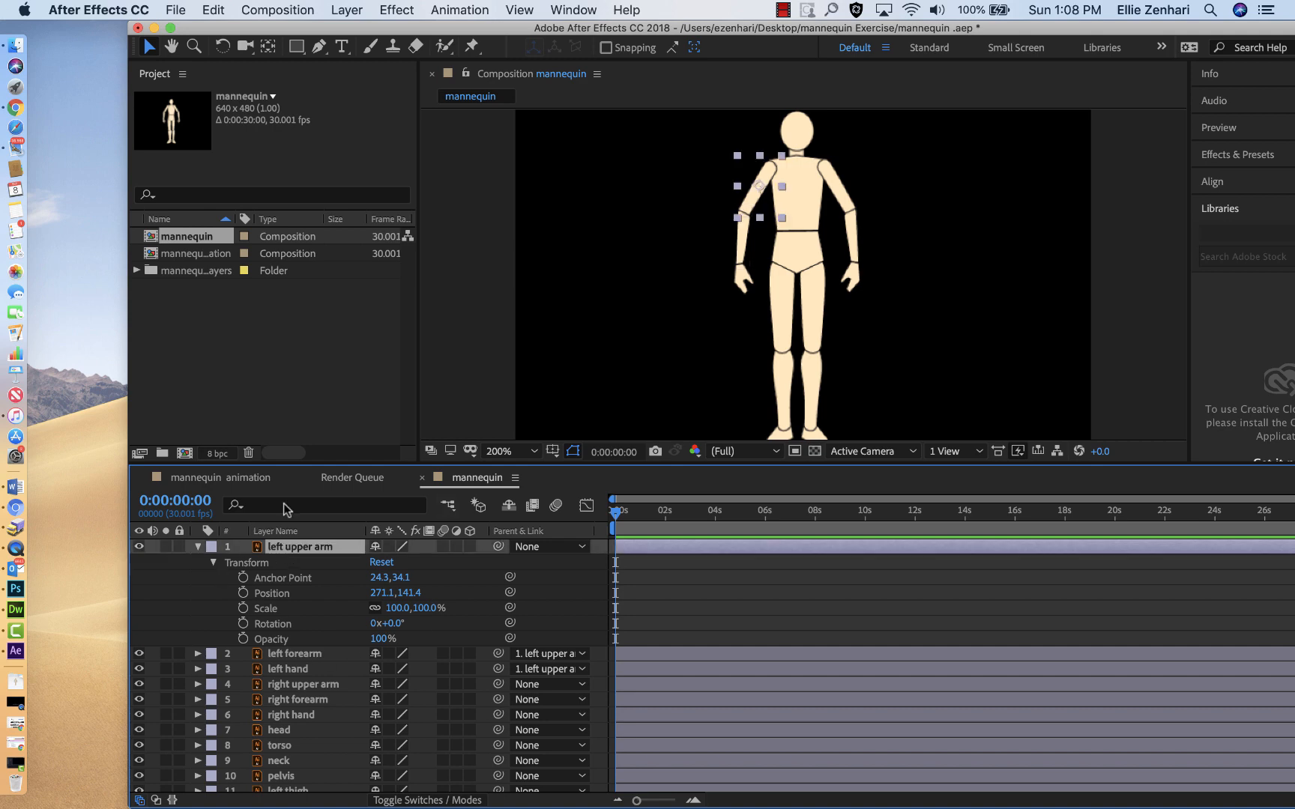
pyautogui.click(268, 47)
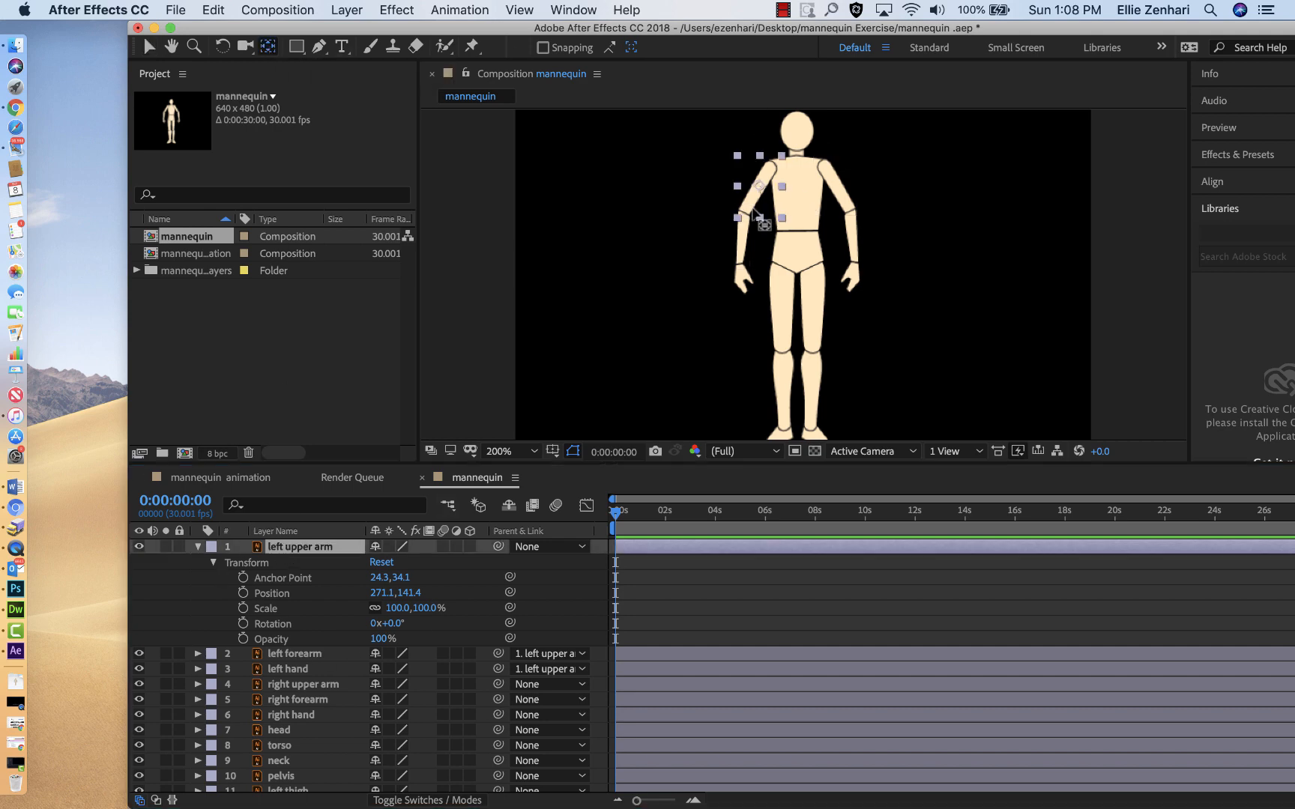
pyautogui.moveTo(759, 184); pyautogui.dragTo(772, 161)
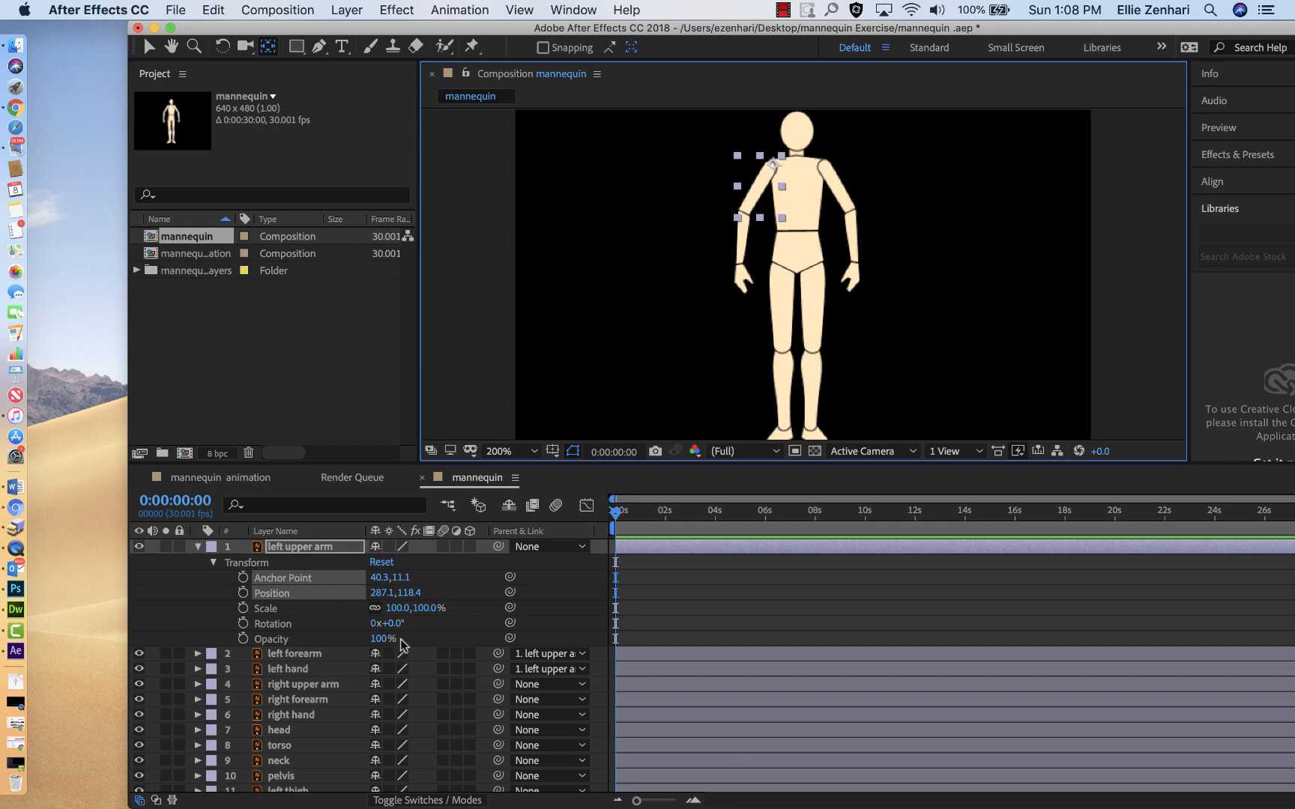
pyautogui.moveTo(384, 624); pyautogui.dragTo(410, 642)
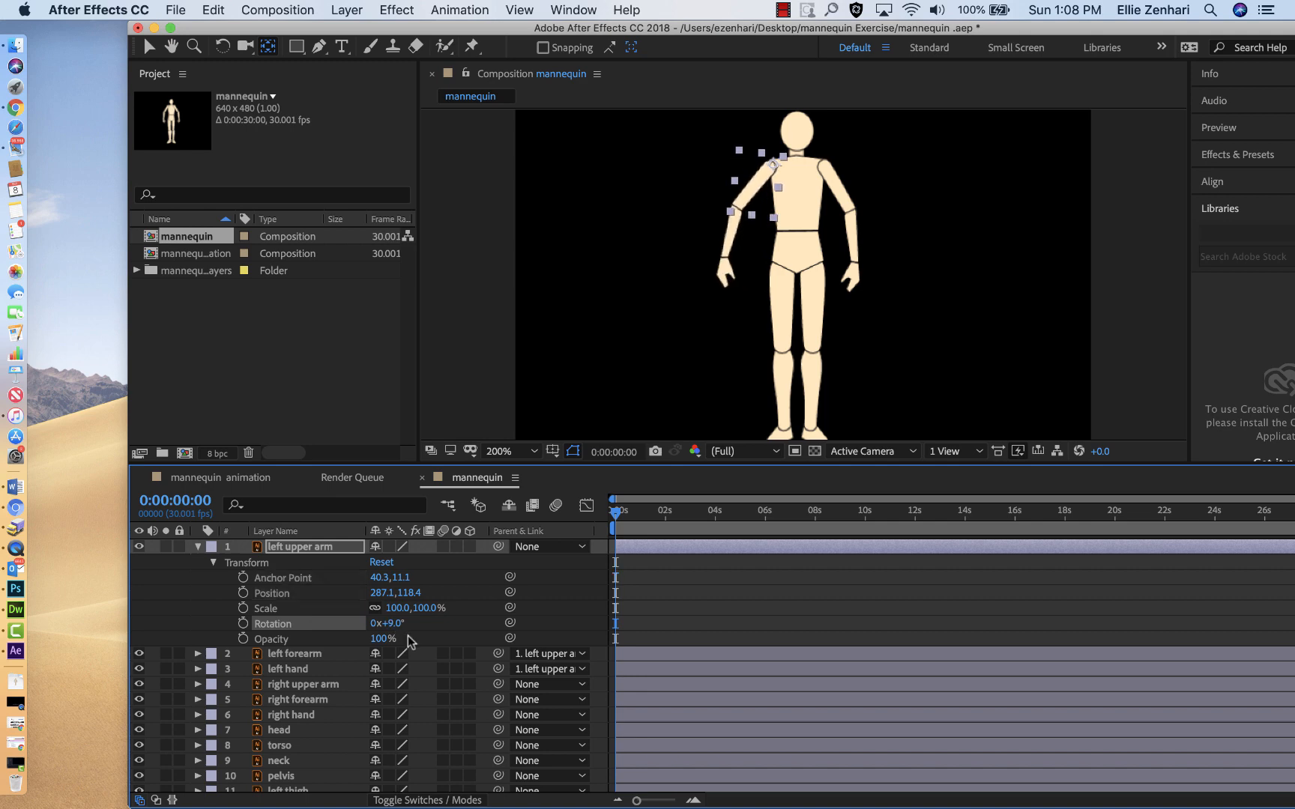
# Step: Undo the last rotation and keyframe the left upper arm's rotation at 0° at frame 0, 27° at 0:00:00:16 and -2° at 0:00:01:05
pyautogui.press('super+z')
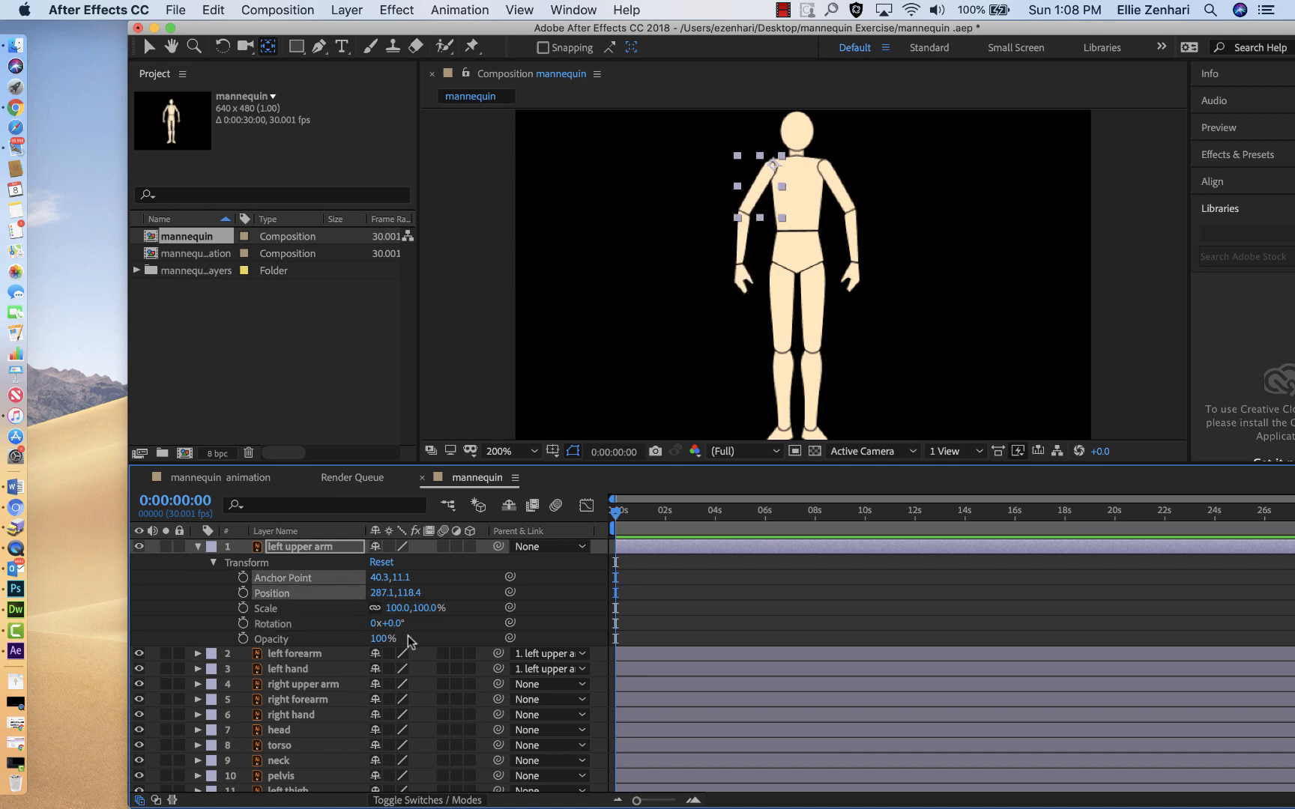
pyautogui.click(243, 624)
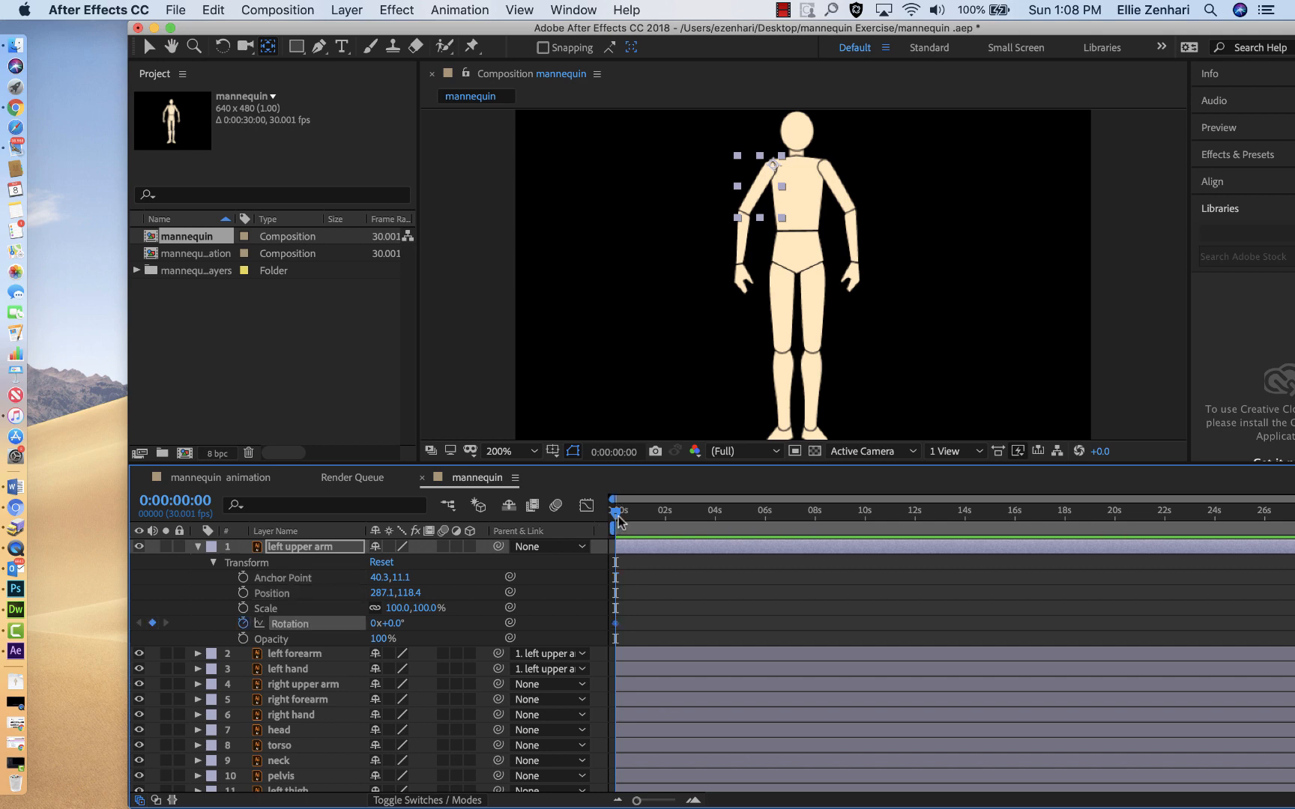
pyautogui.moveTo(619, 517); pyautogui.dragTo(631, 517)
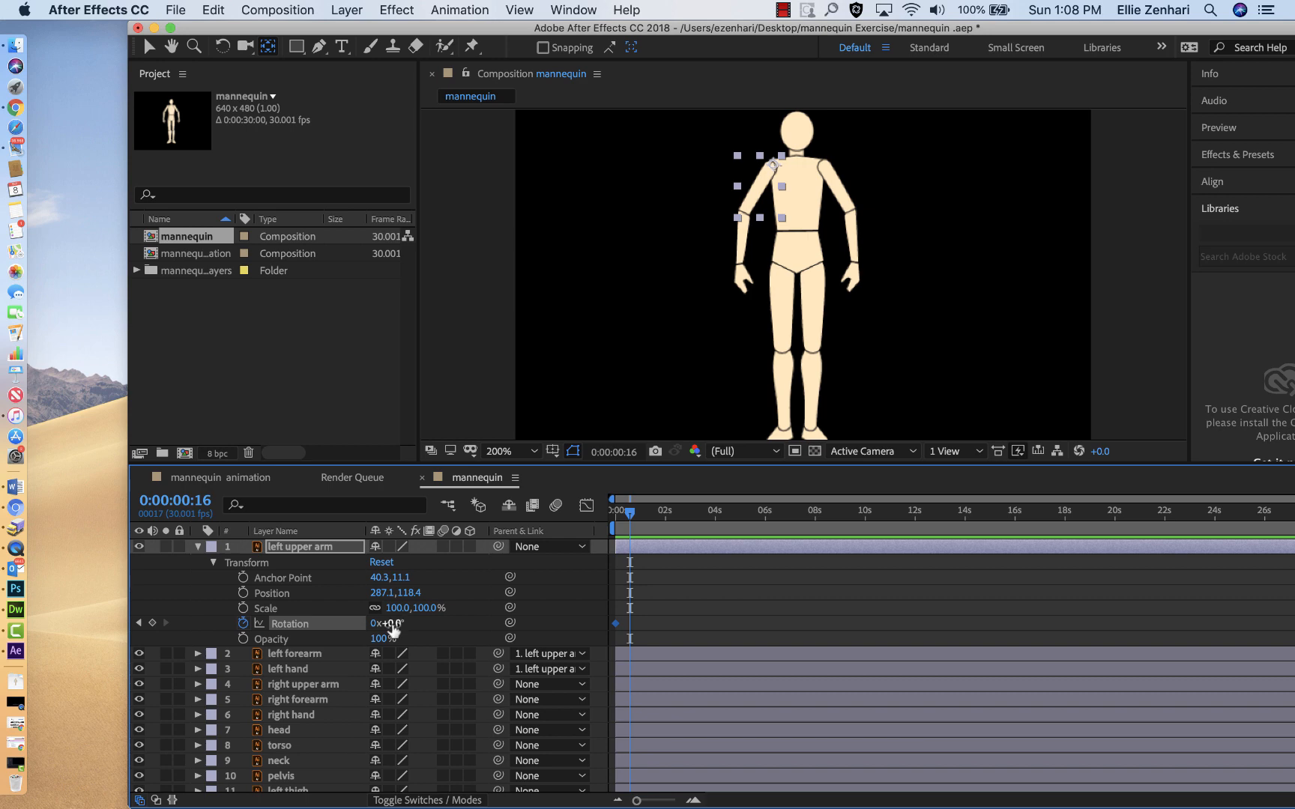
pyautogui.moveTo(391, 623); pyautogui.dragTo(421, 629)
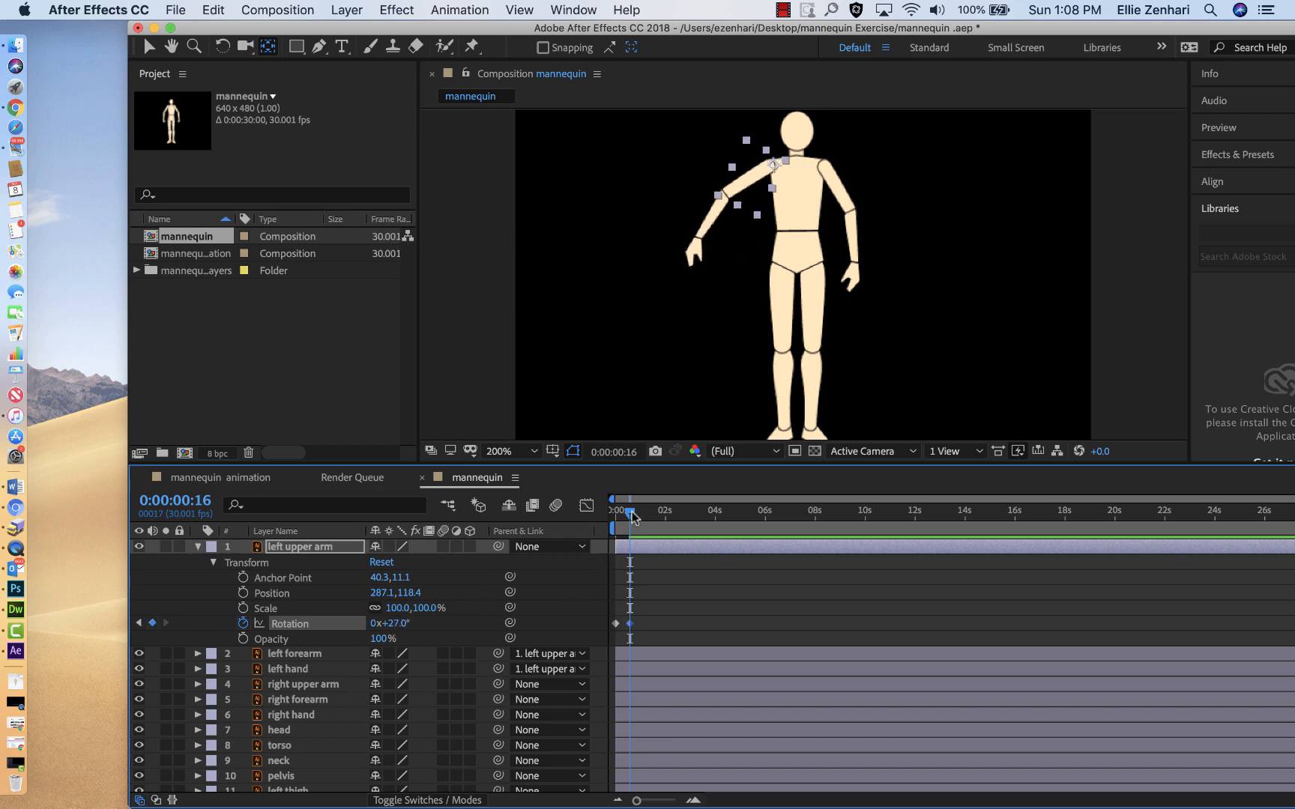
pyautogui.moveTo(629, 512); pyautogui.dragTo(647, 511)
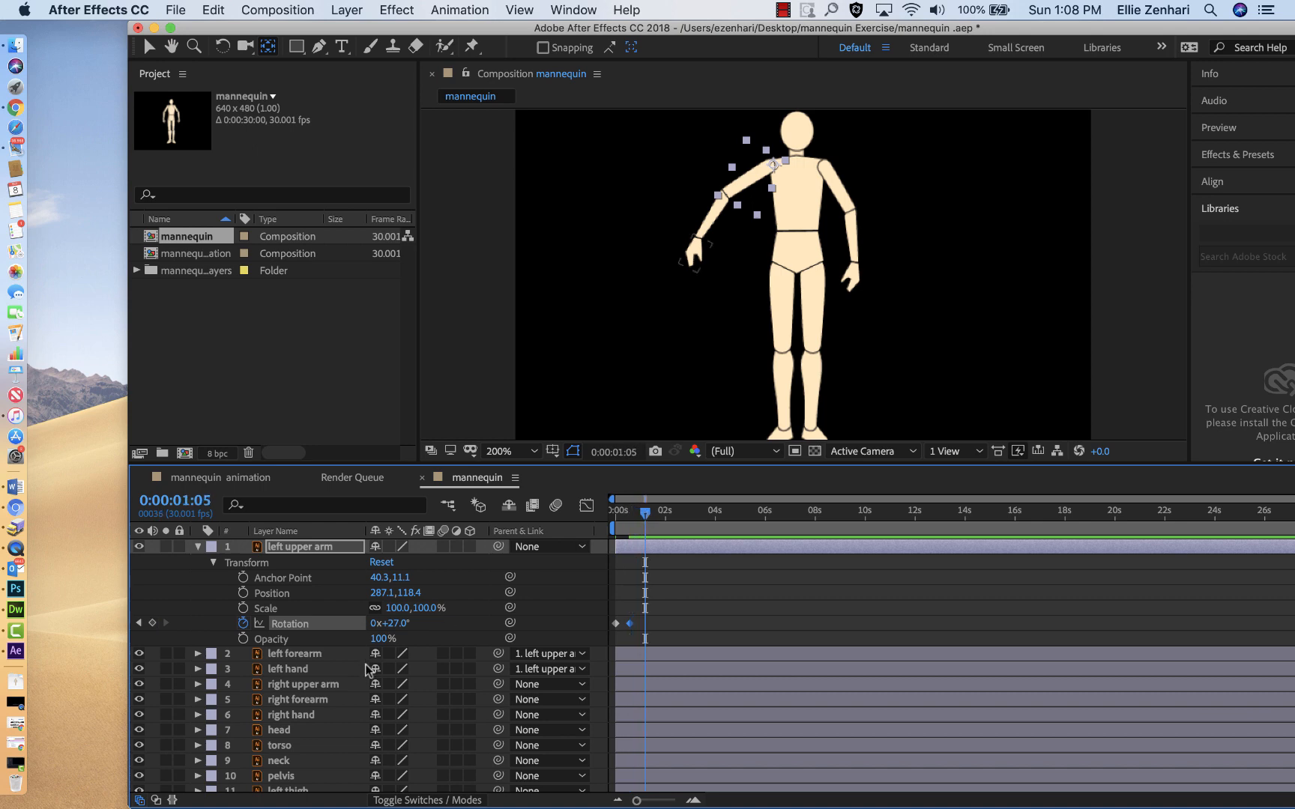
pyautogui.moveTo(390, 624); pyautogui.dragTo(364, 624)
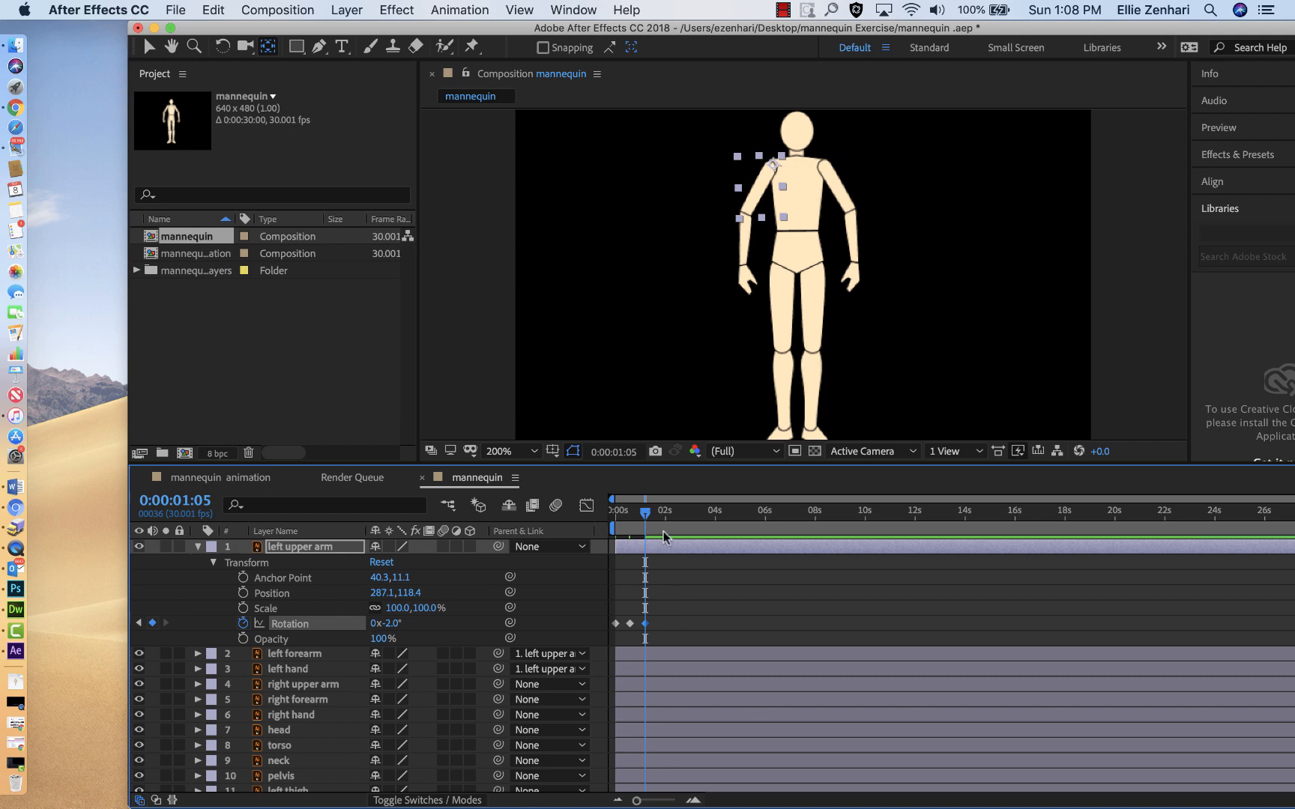
# Step: Duplicate the left upper arm's three rotation keyframes just before the 2-second mark, and collapse the layer
pyautogui.moveTo(644, 517)
pyautogui.mouseDown()
pyautogui.moveTo(618, 519)
pyautogui.moveTo(658, 519)
pyautogui.moveTo(626, 525)
pyautogui.moveTo(662, 531)
pyautogui.mouseUp()
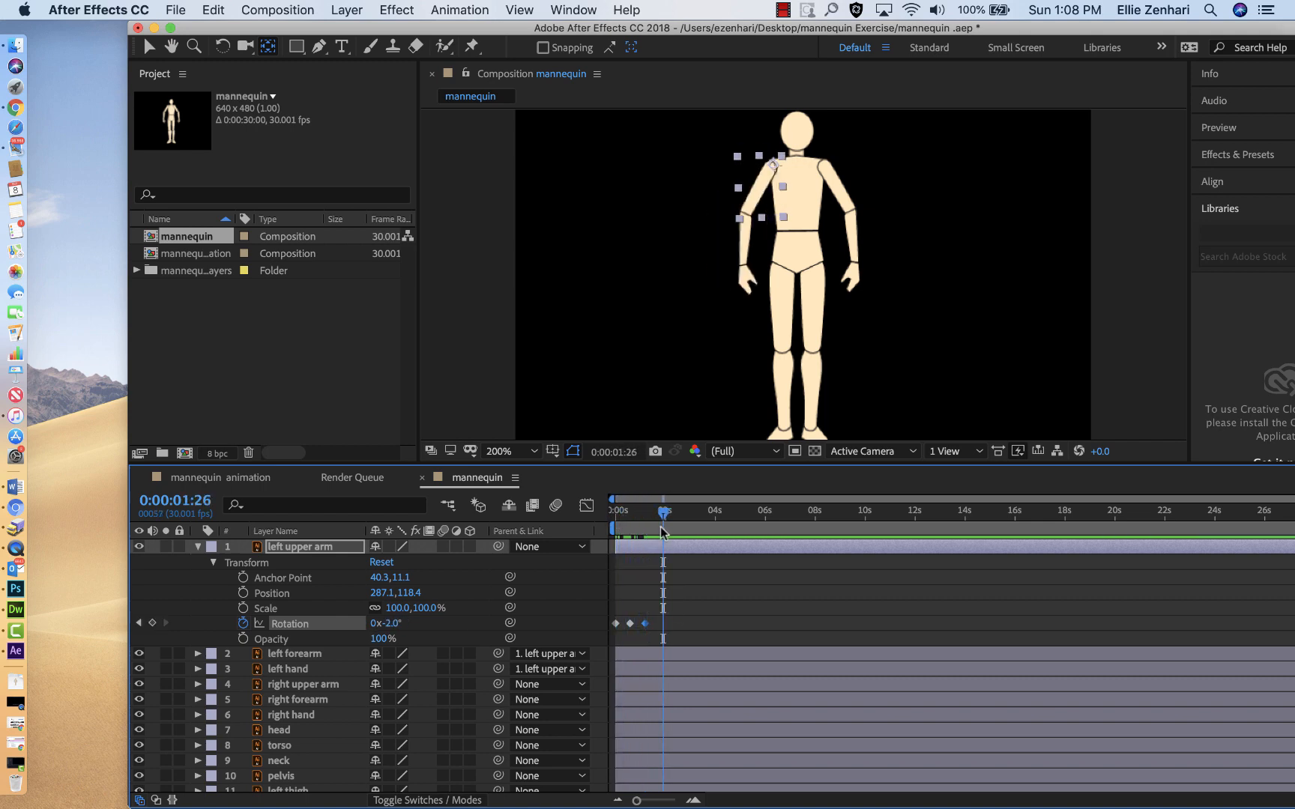
pyautogui.moveTo(669, 609); pyautogui.dragTo(613, 635)
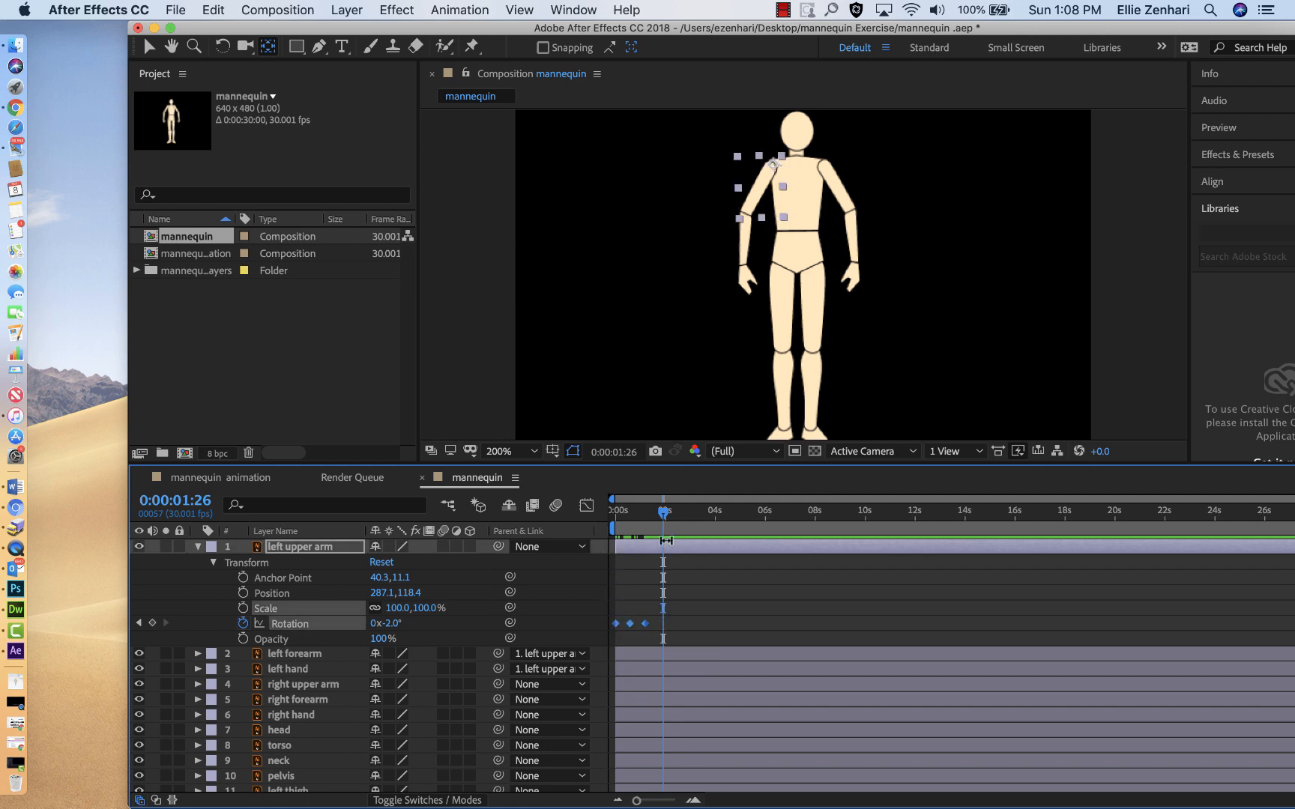
pyautogui.moveTo(663, 523); pyautogui.dragTo(704, 516)
pyautogui.press('super+v')
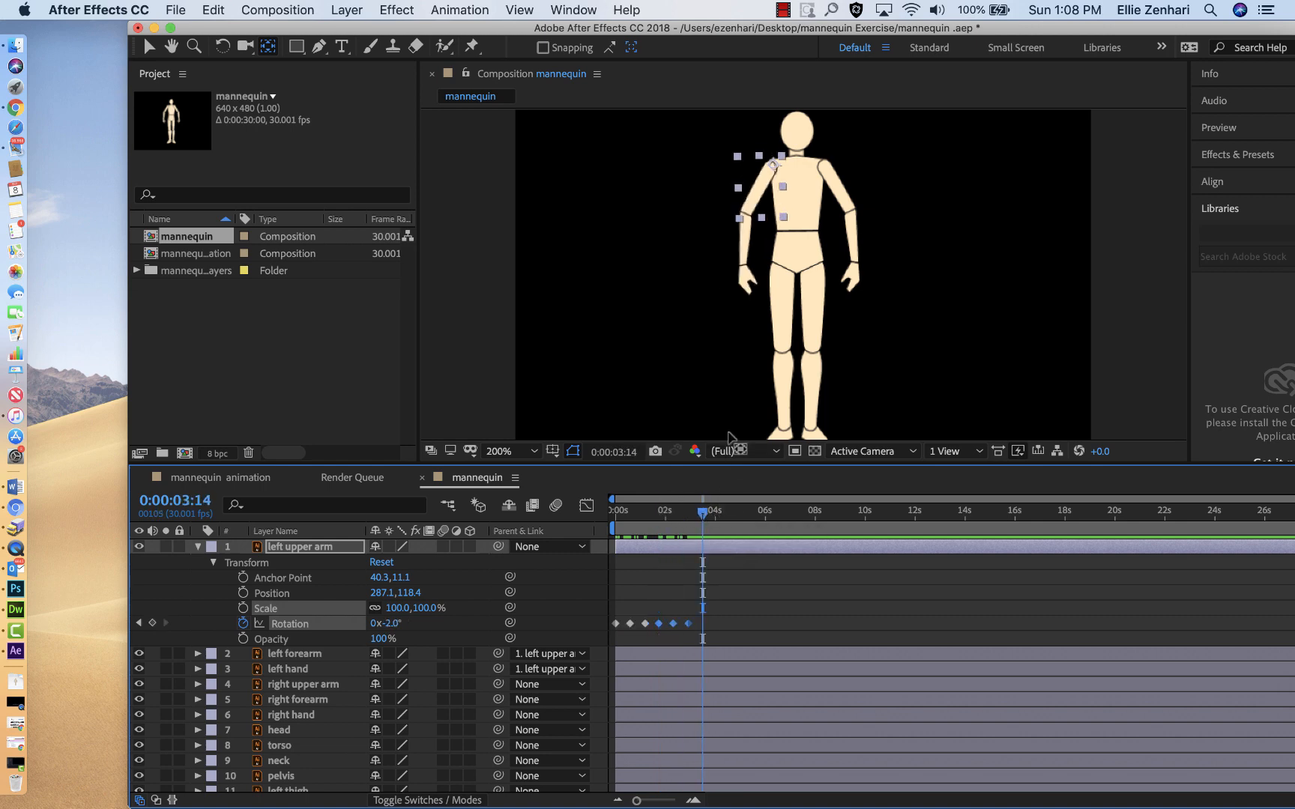
pyautogui.click(198, 547)
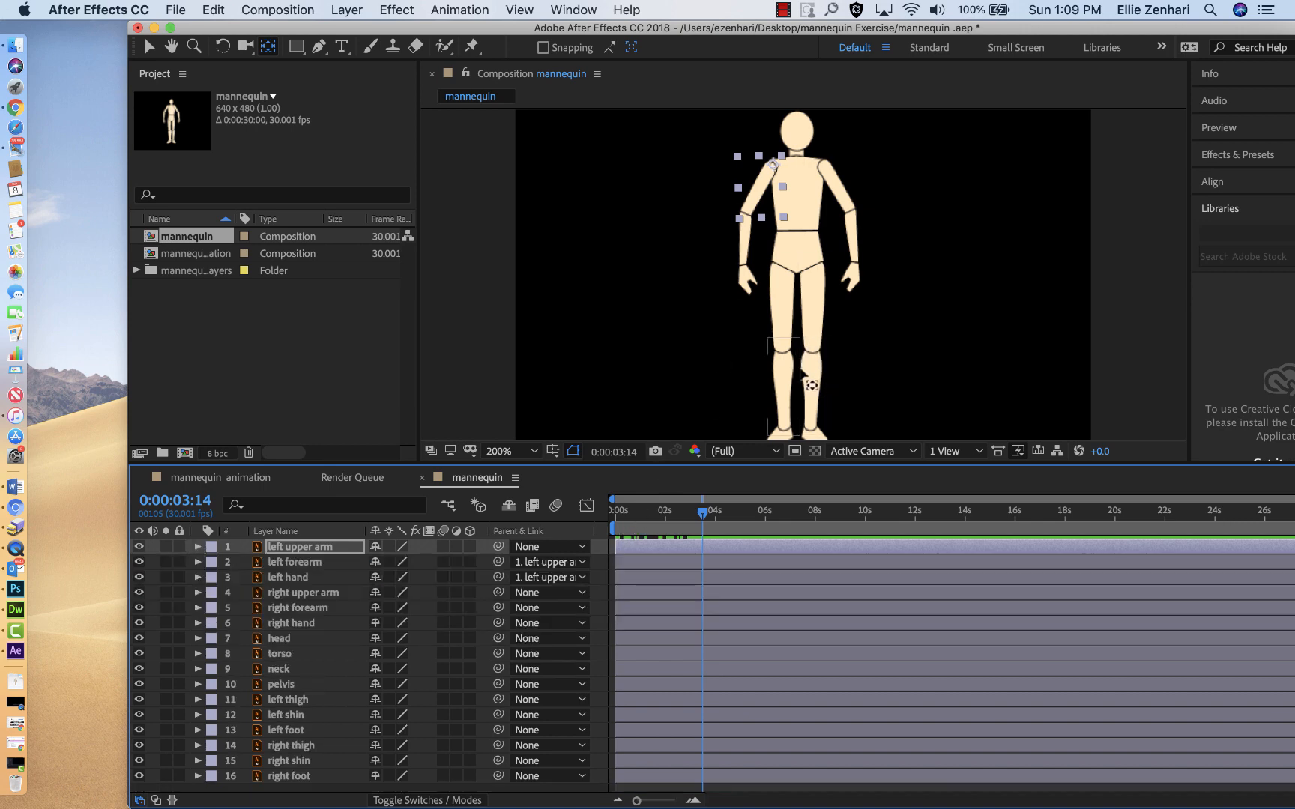
# Step: Move the right shin layer's anchor point up to the knee joint, about 20.6, 19.8
pyautogui.click(818, 336)
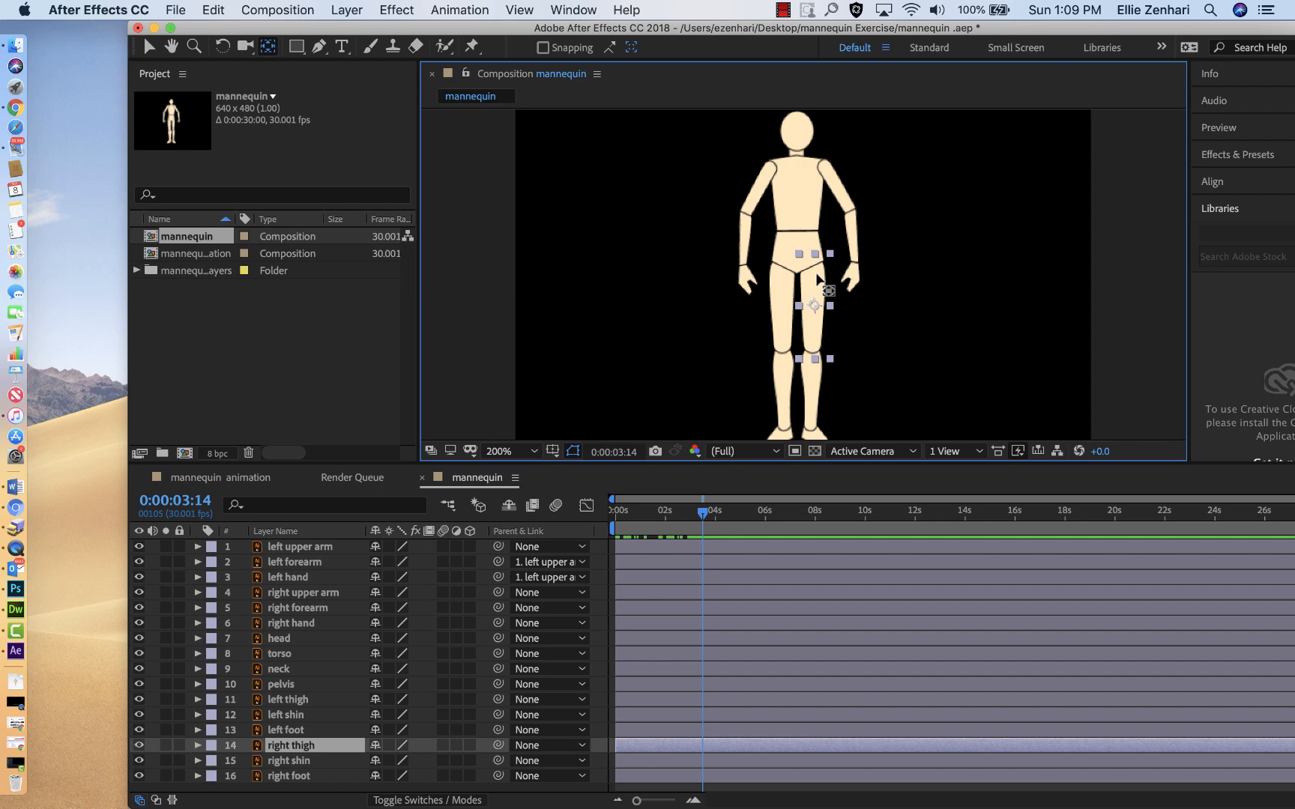
pyautogui.click(808, 373)
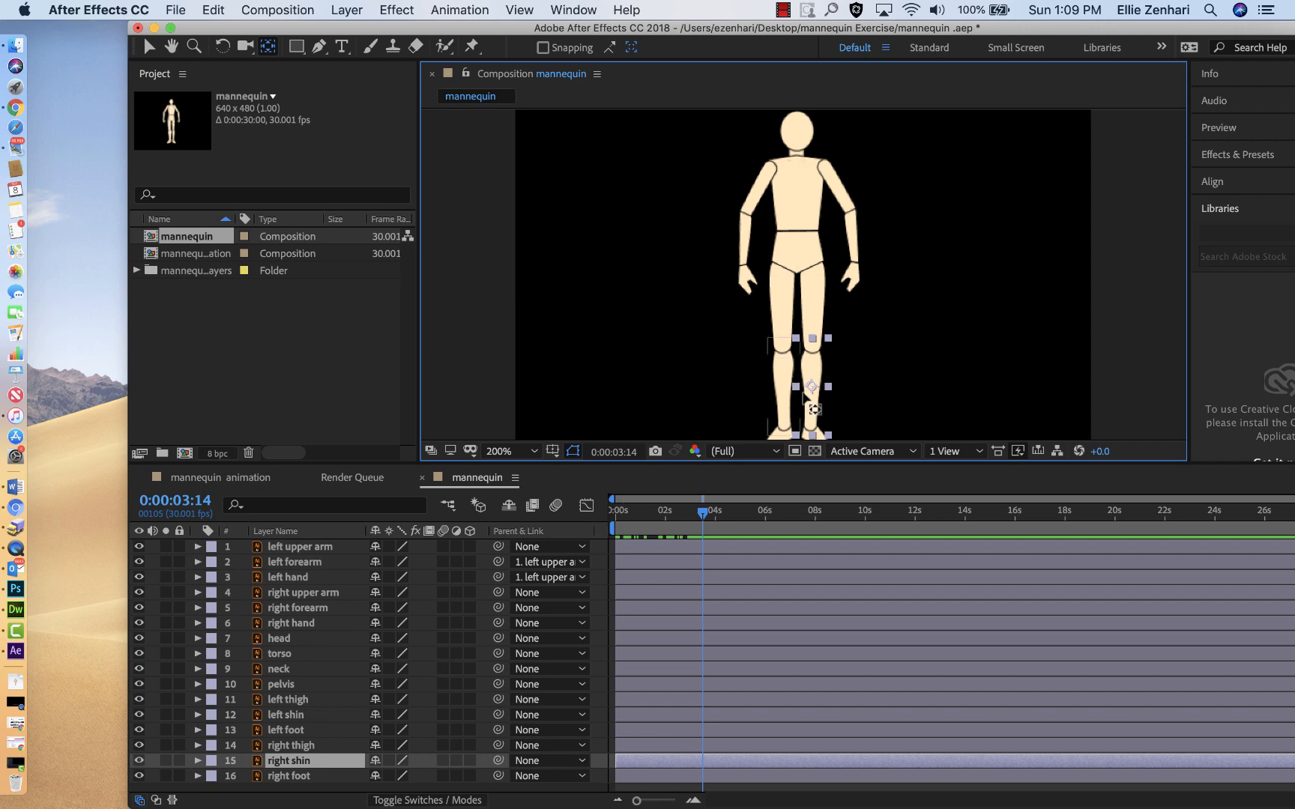
pyautogui.click(267, 50)
pyautogui.click(812, 386)
pyautogui.moveTo(812, 385); pyautogui.dragTo(815, 360)
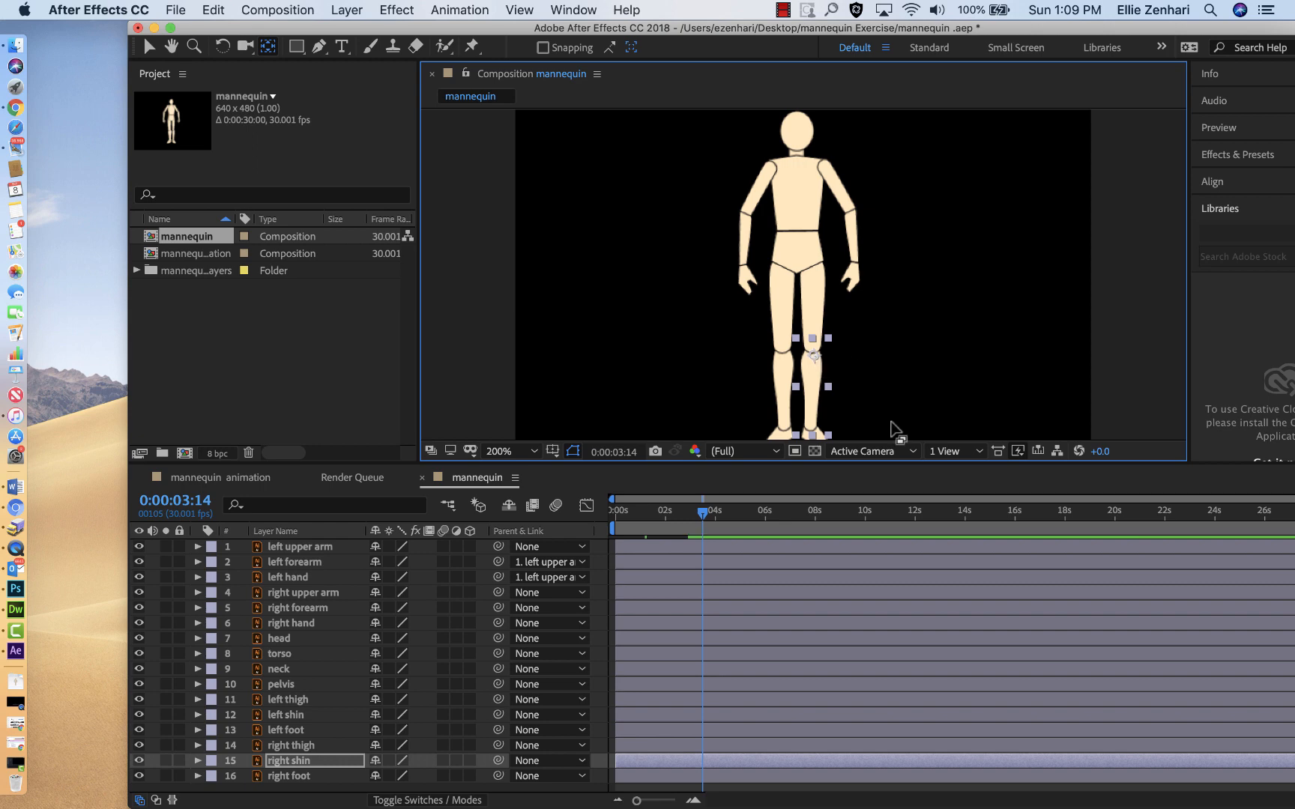
pyautogui.rightClick(640, 400)
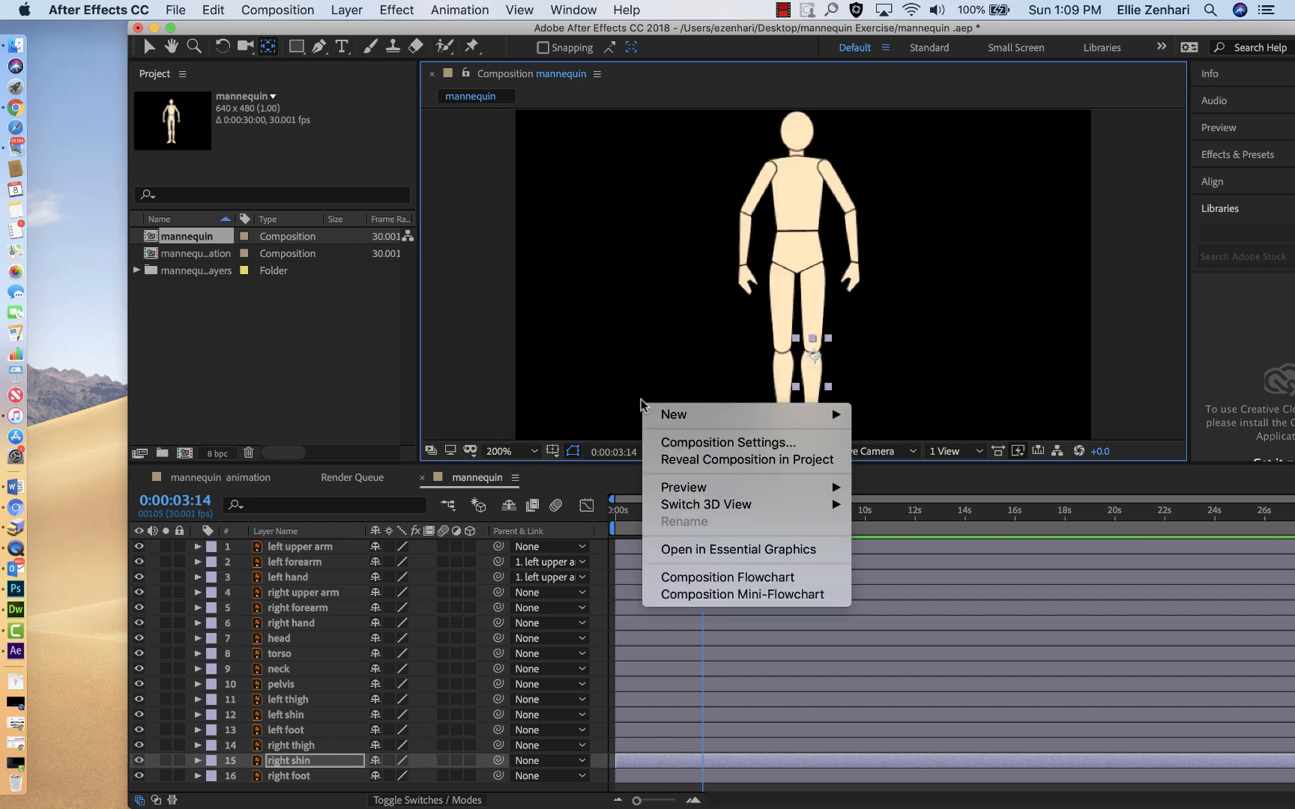
pyautogui.click(554, 313)
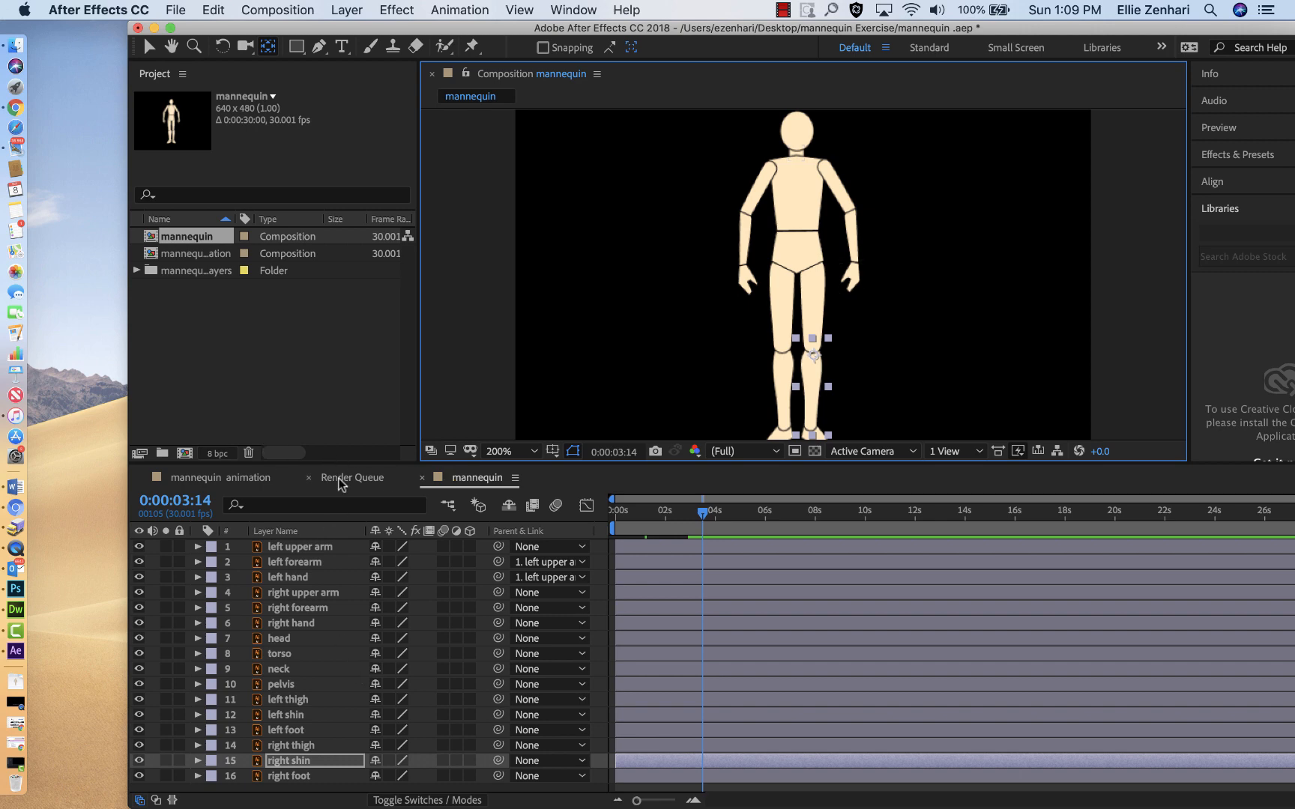
# Step: Parent the right foot layer to right shin, and reveal the shin's Transform properties with the composition fitted to the viewer
pyautogui.moveTo(340, 462); pyautogui.dragTo(340, 415)
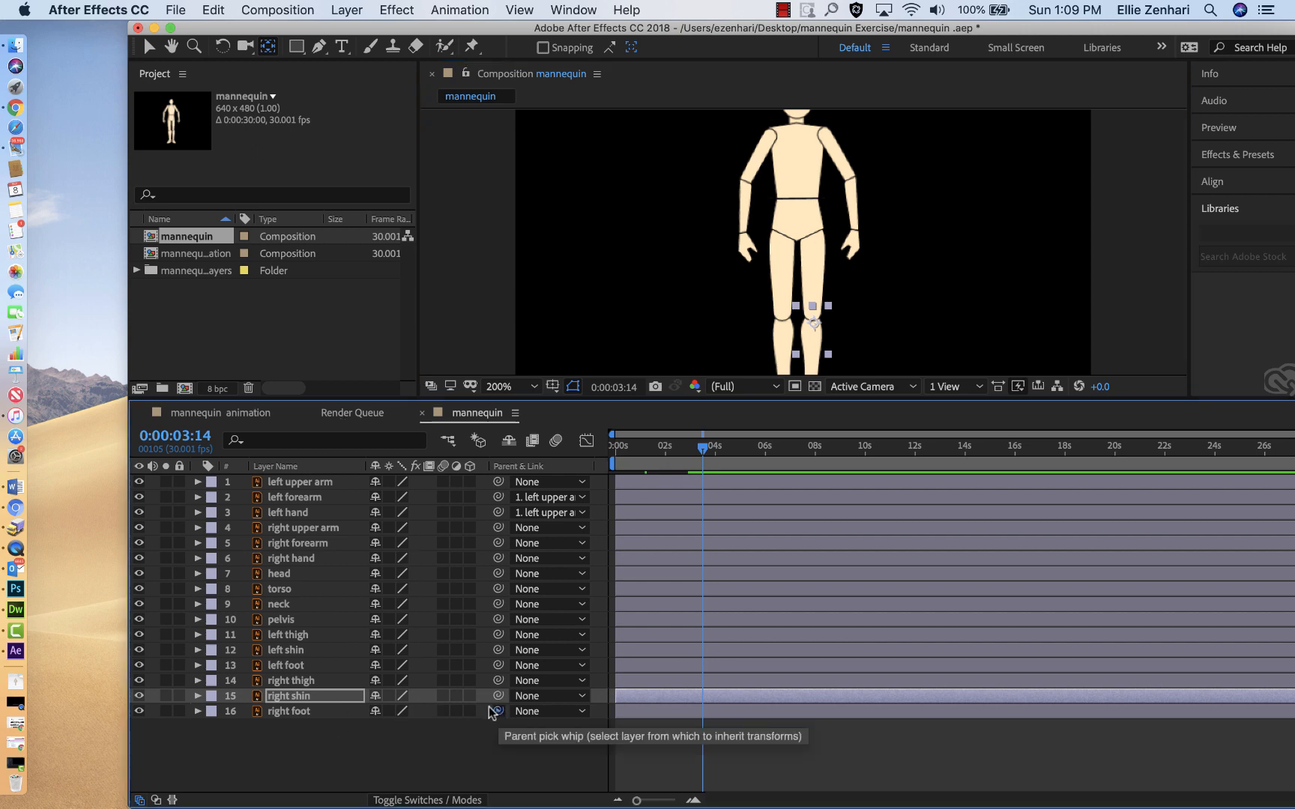
pyautogui.moveTo(497, 711); pyautogui.dragTo(337, 696)
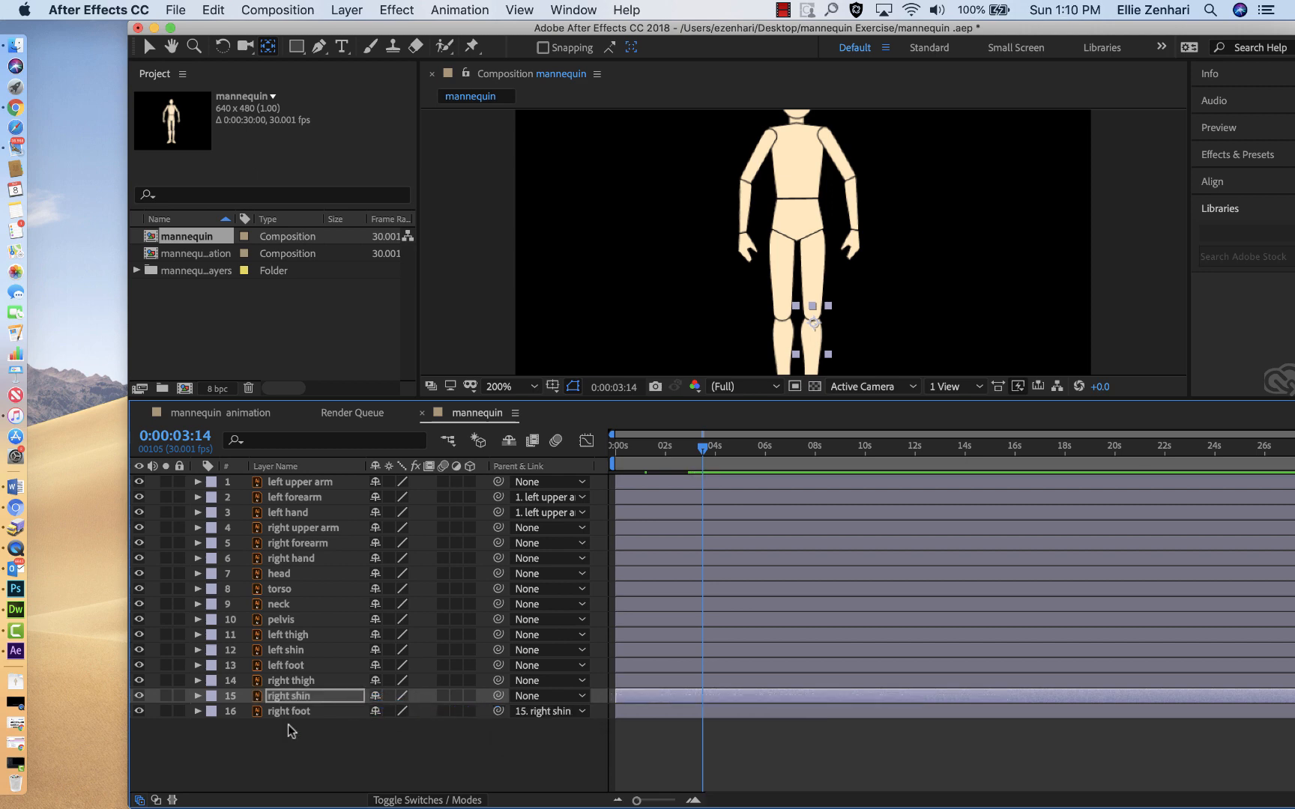
pyautogui.click(198, 696)
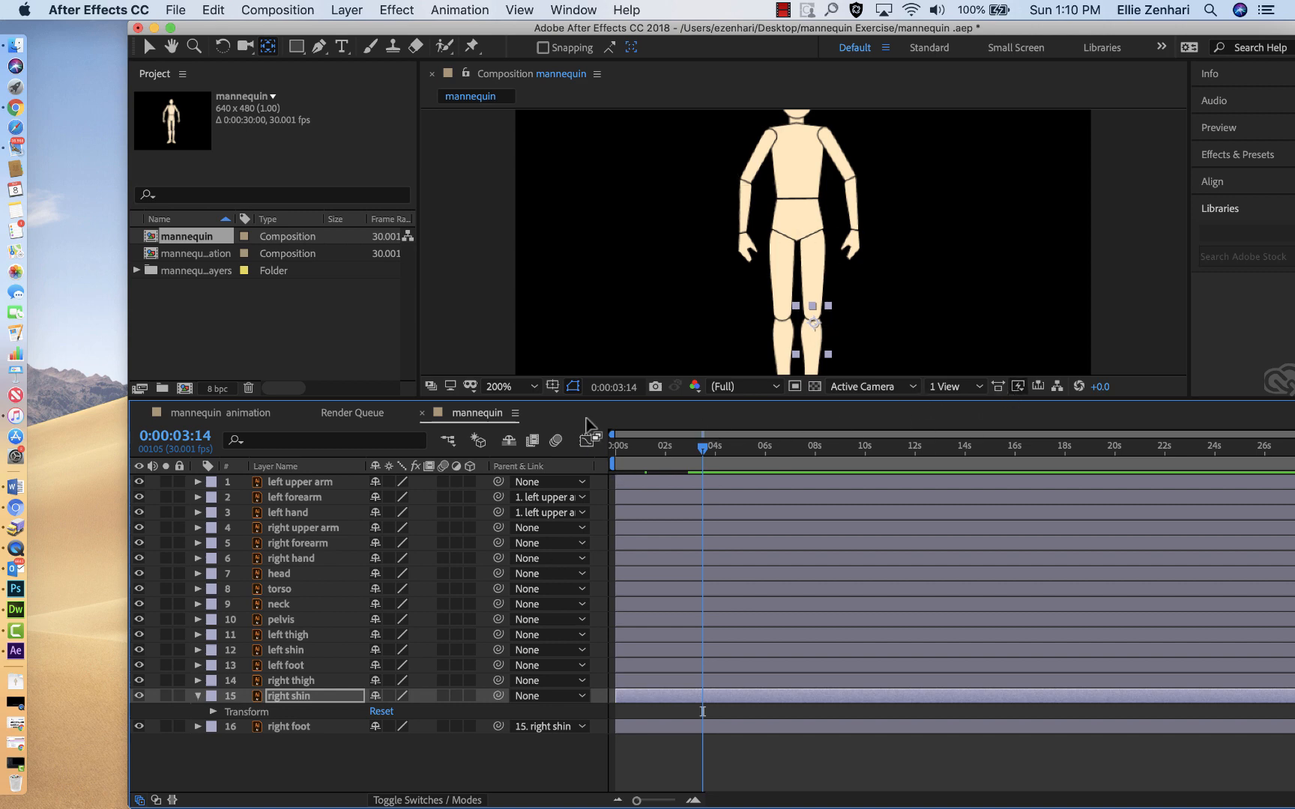
pyautogui.click(533, 388)
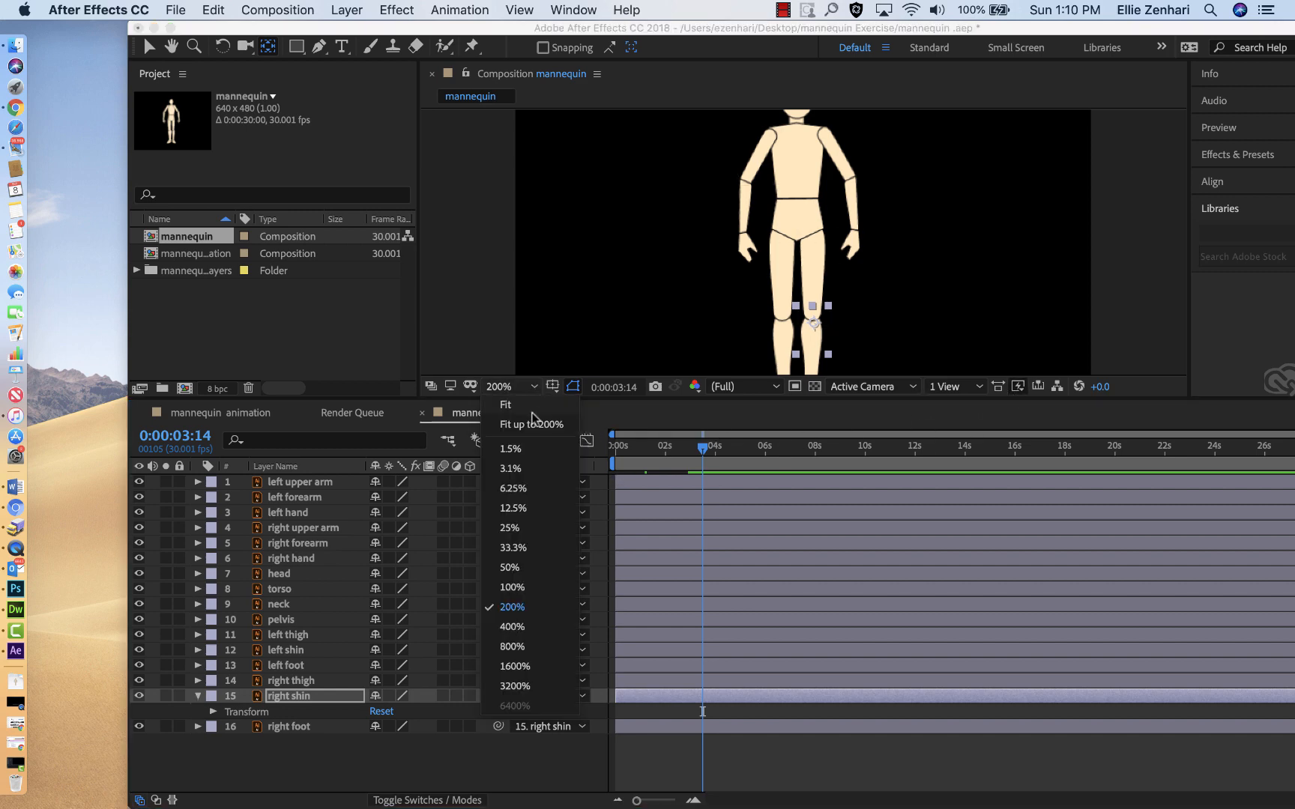
pyautogui.click(506, 408)
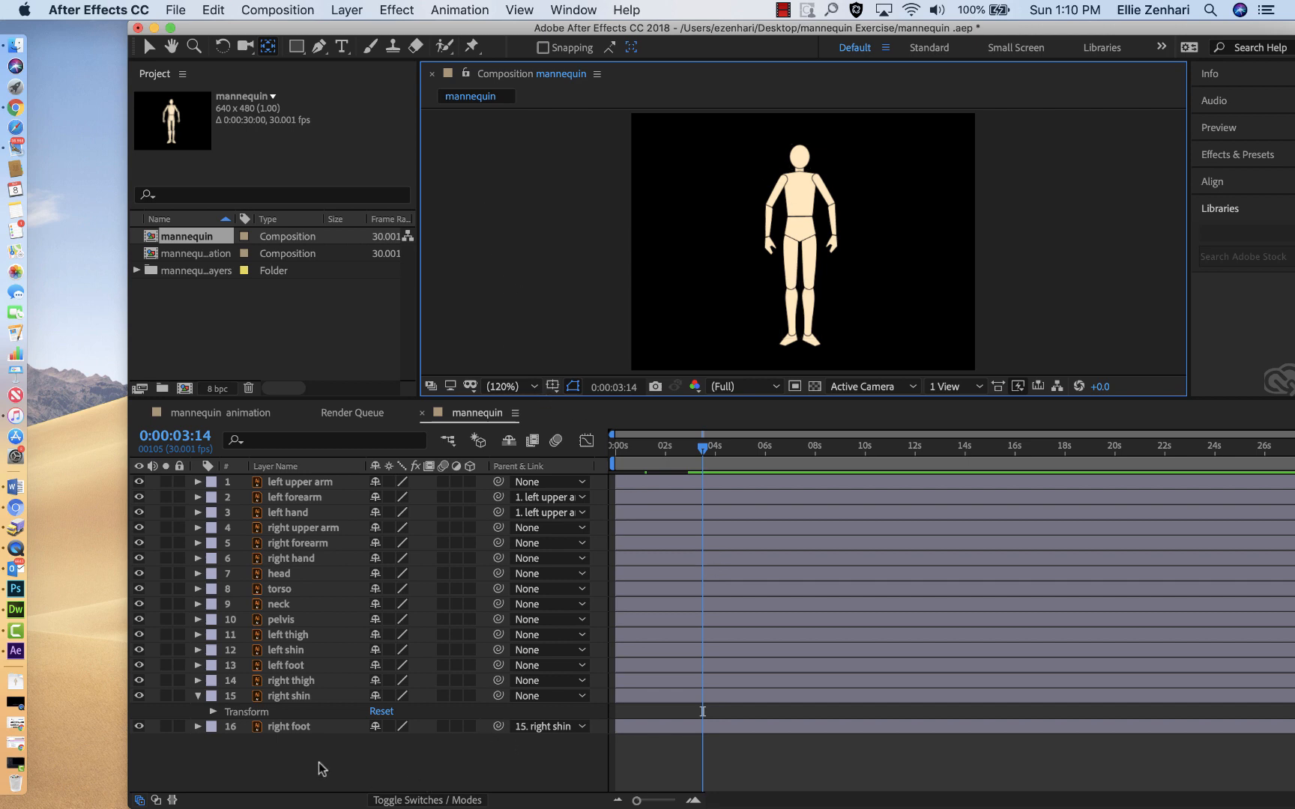
pyautogui.click(273, 698)
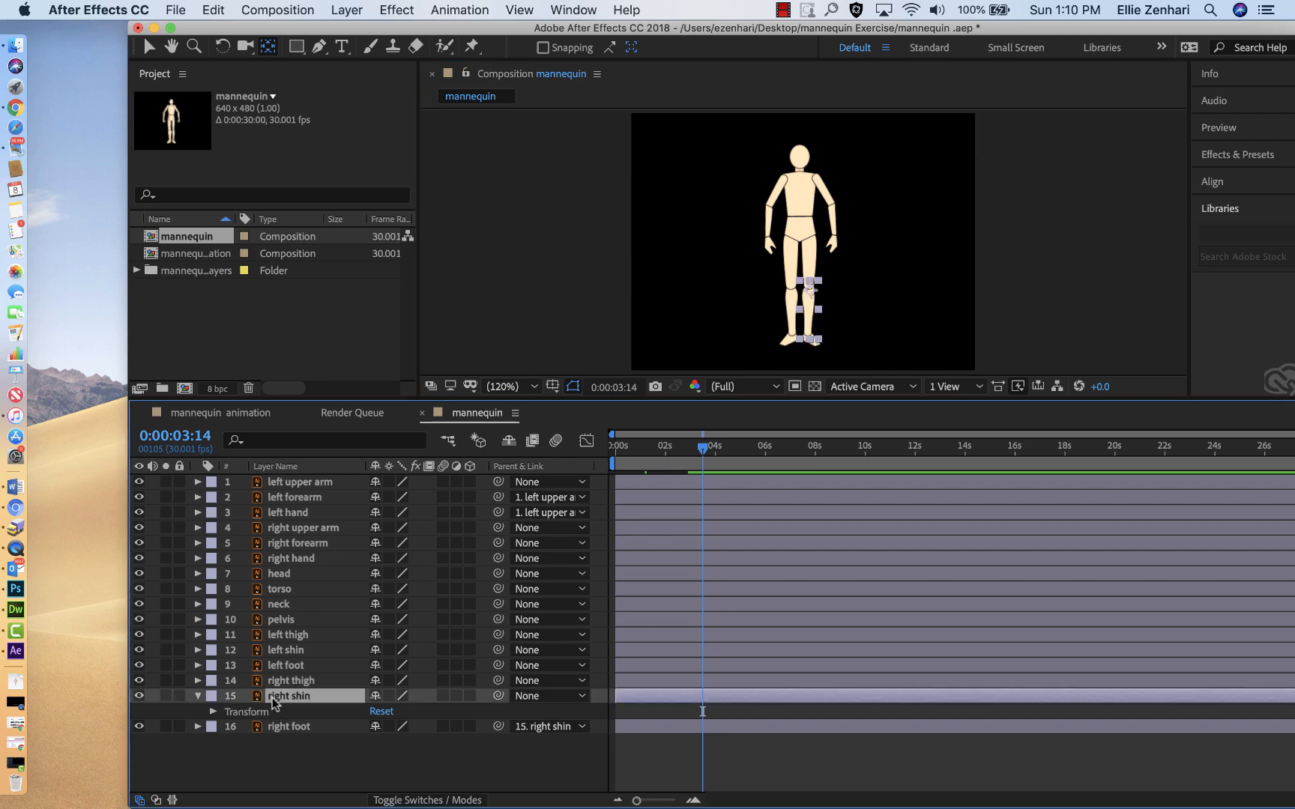
pyautogui.click(214, 711)
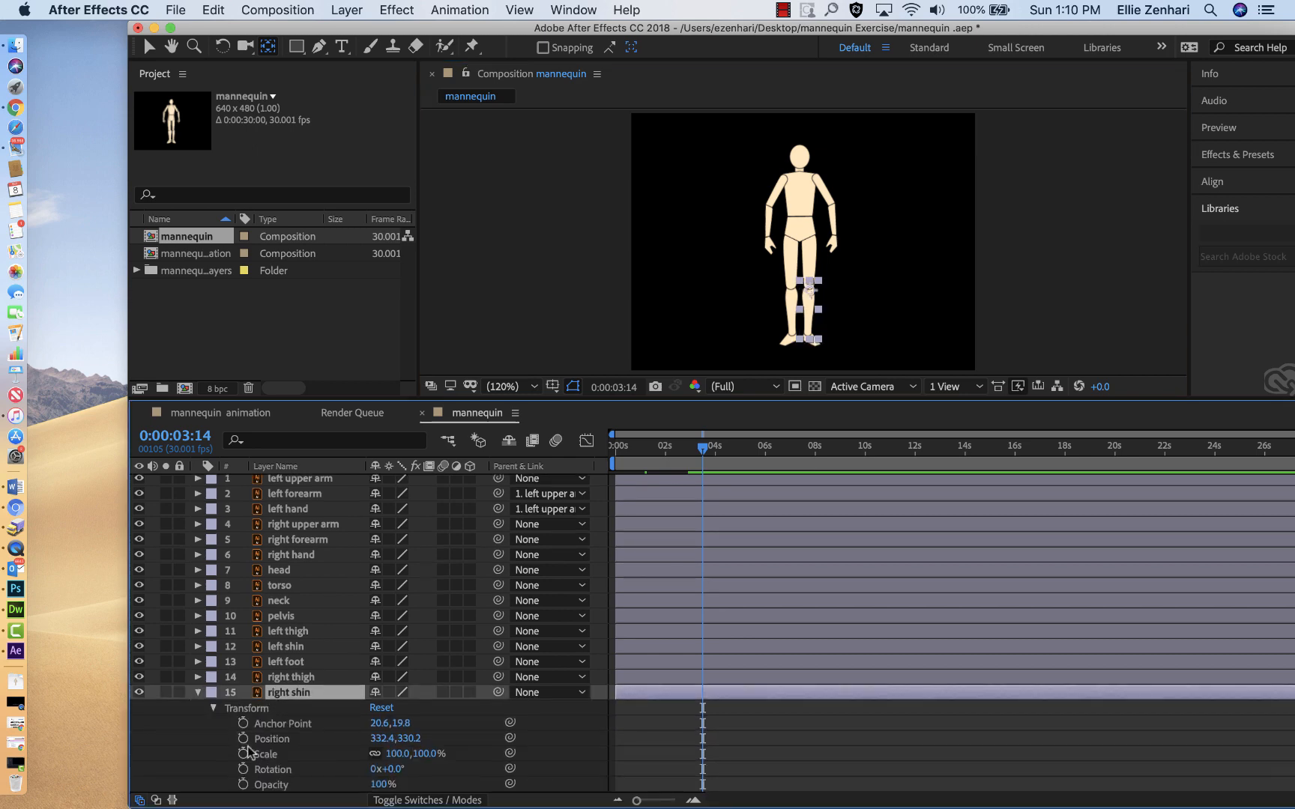
# Step: Keyframe the right shin's rotation at 41° within the first second and at 3° at 0:00:01:17
pyautogui.click(243, 770)
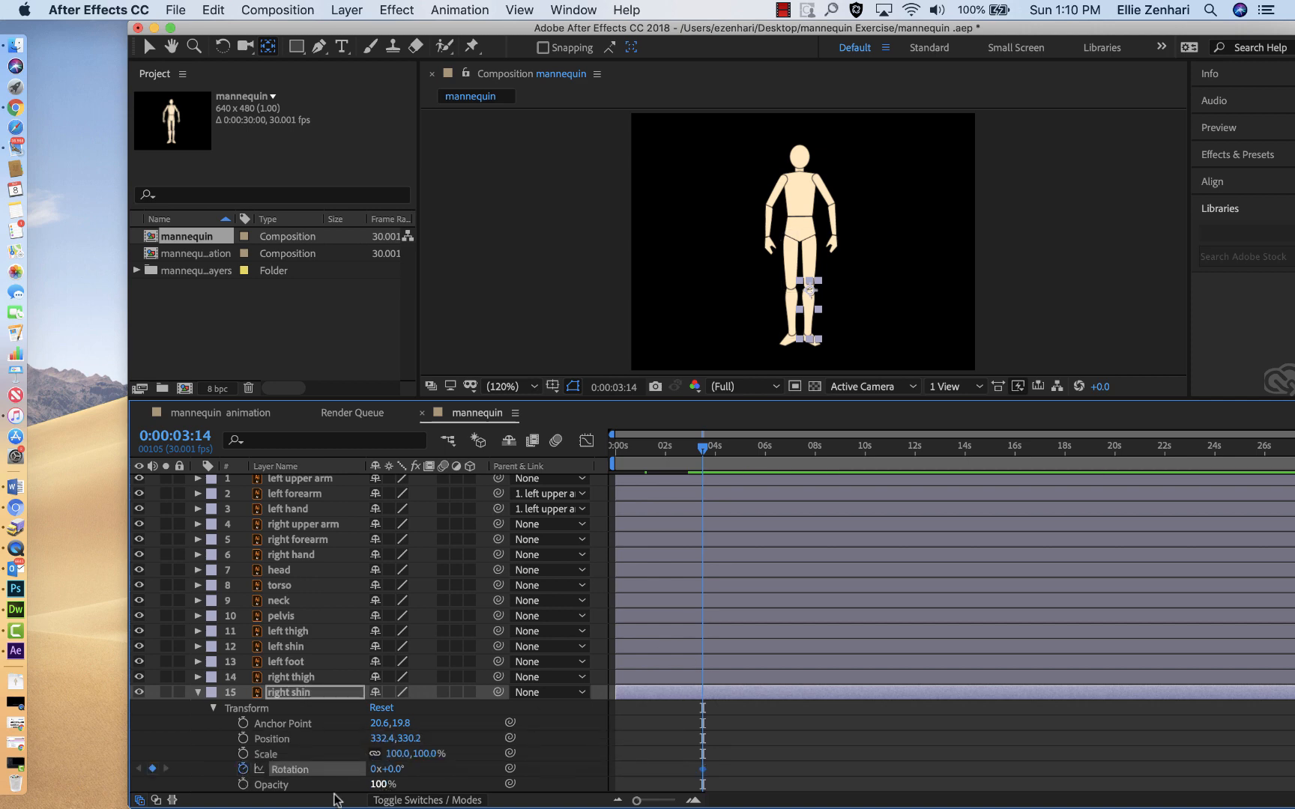
pyautogui.moveTo(393, 769); pyautogui.dragTo(447, 789)
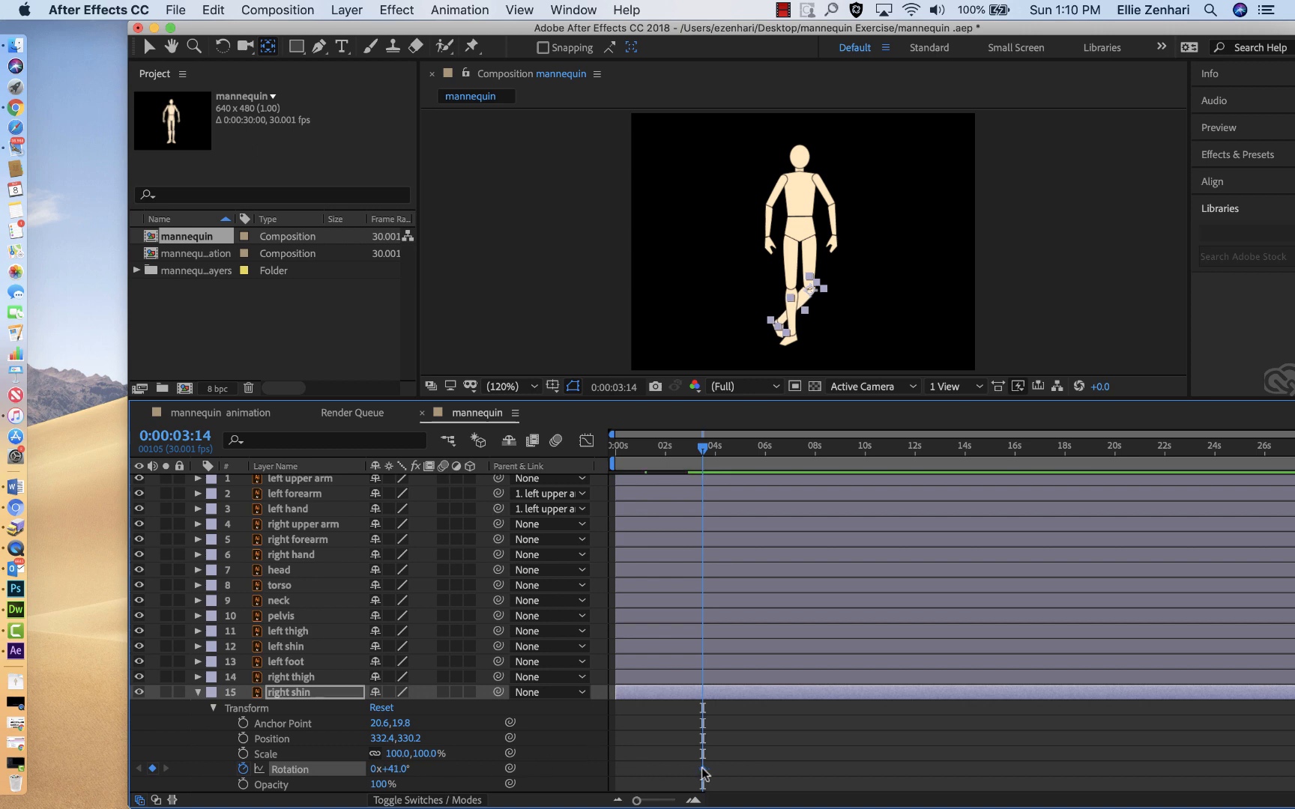
pyautogui.moveTo(703, 772); pyautogui.dragTo(632, 770)
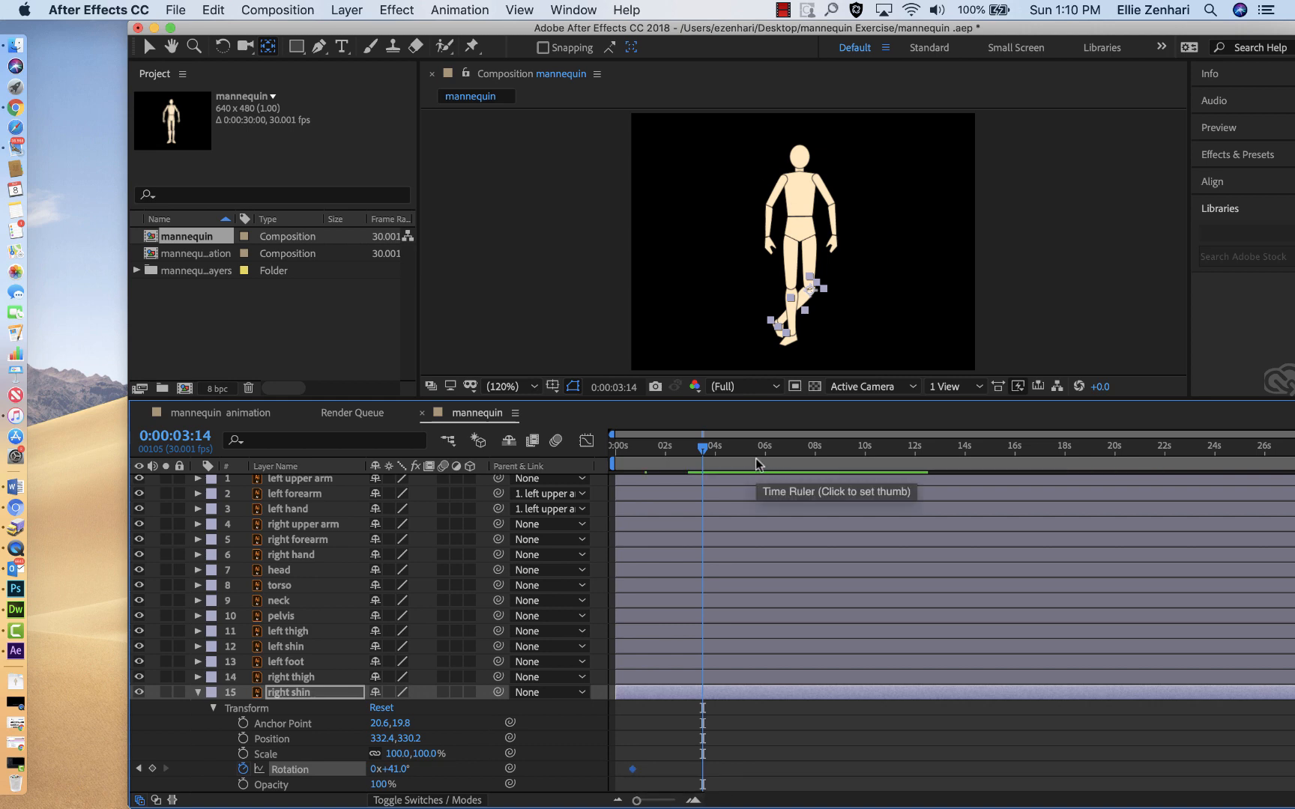
pyautogui.click(656, 450)
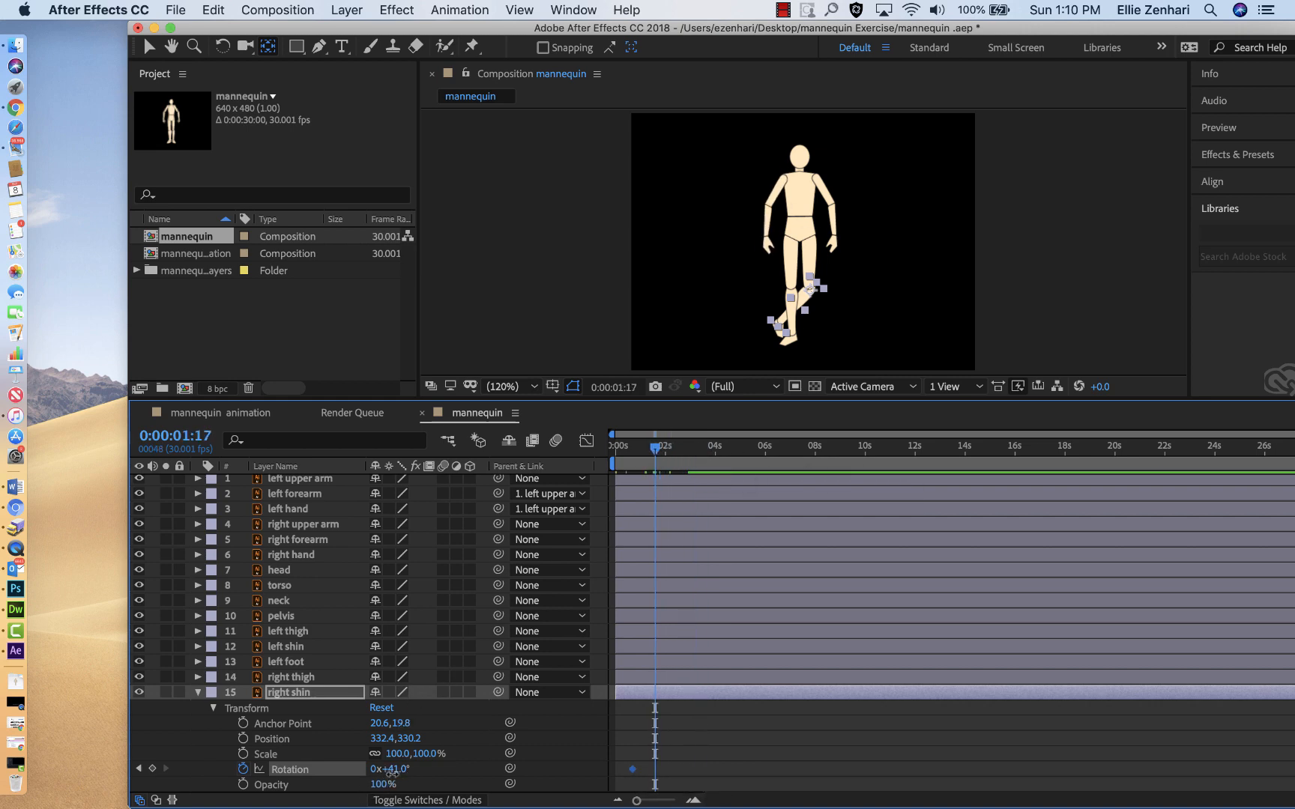
pyautogui.moveTo(392, 771); pyautogui.dragTo(344, 763)
# Step: Shift the right shin's two rotation keyframes slightly later, duplicate them at 0:00:02:17, and preview the motion
pyautogui.moveTo(684, 750); pyautogui.dragTo(616, 779)
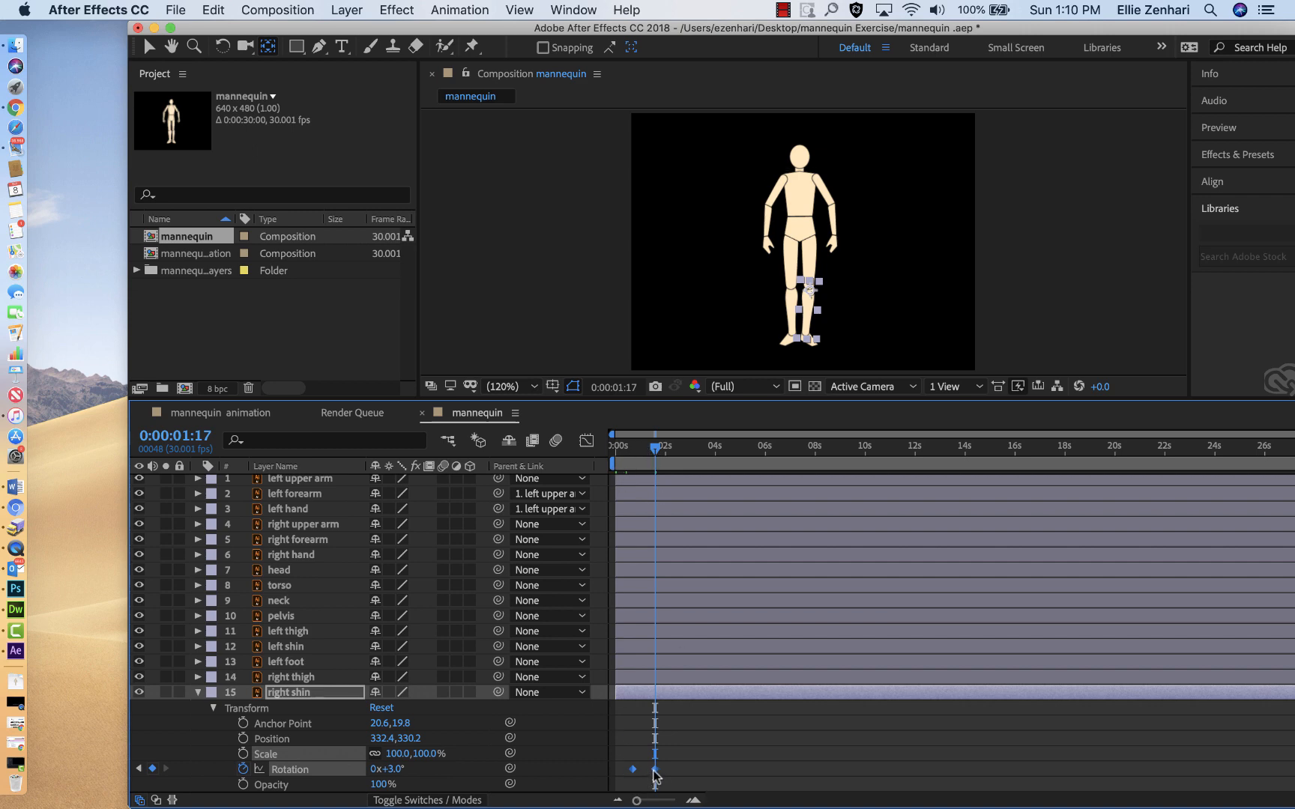
pyautogui.moveTo(653, 771); pyautogui.dragTo(638, 774)
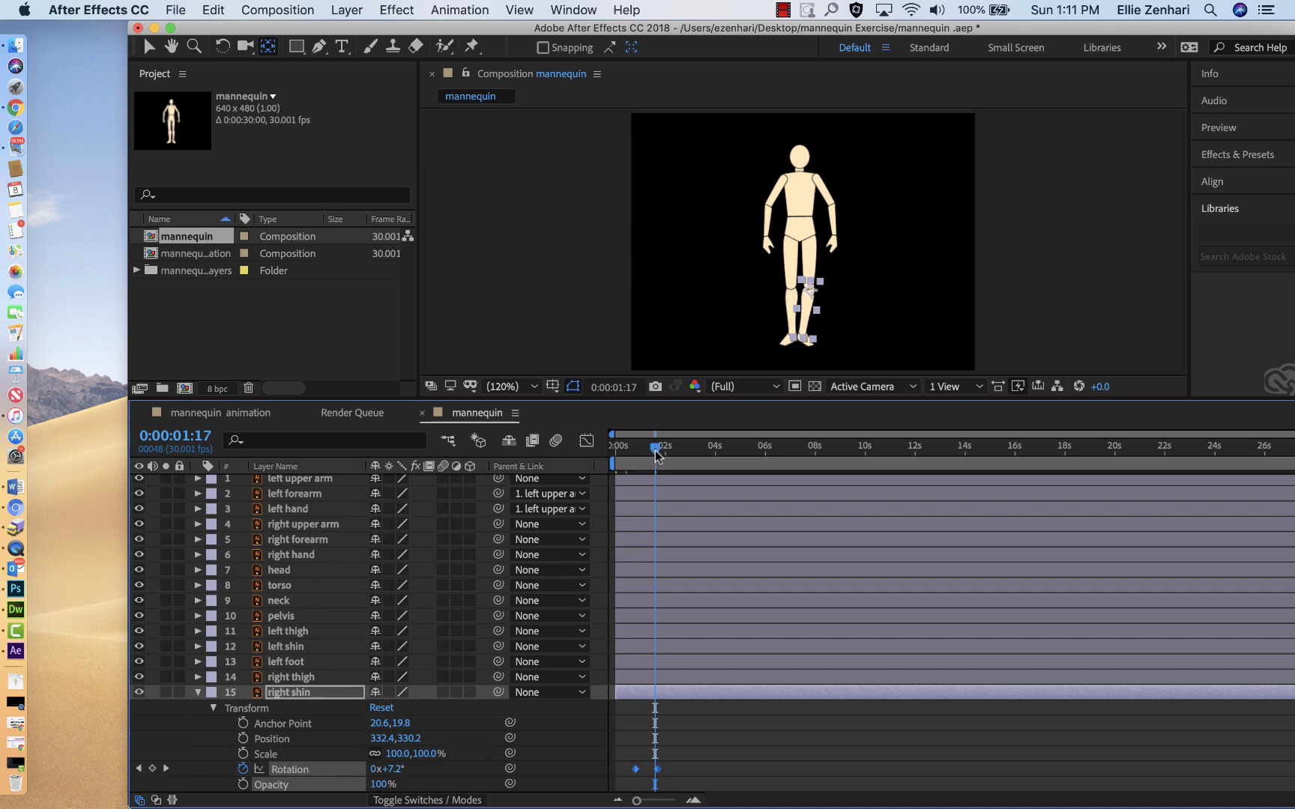
pyautogui.moveTo(657, 454); pyautogui.dragTo(680, 453)
pyautogui.press('cmd+v')
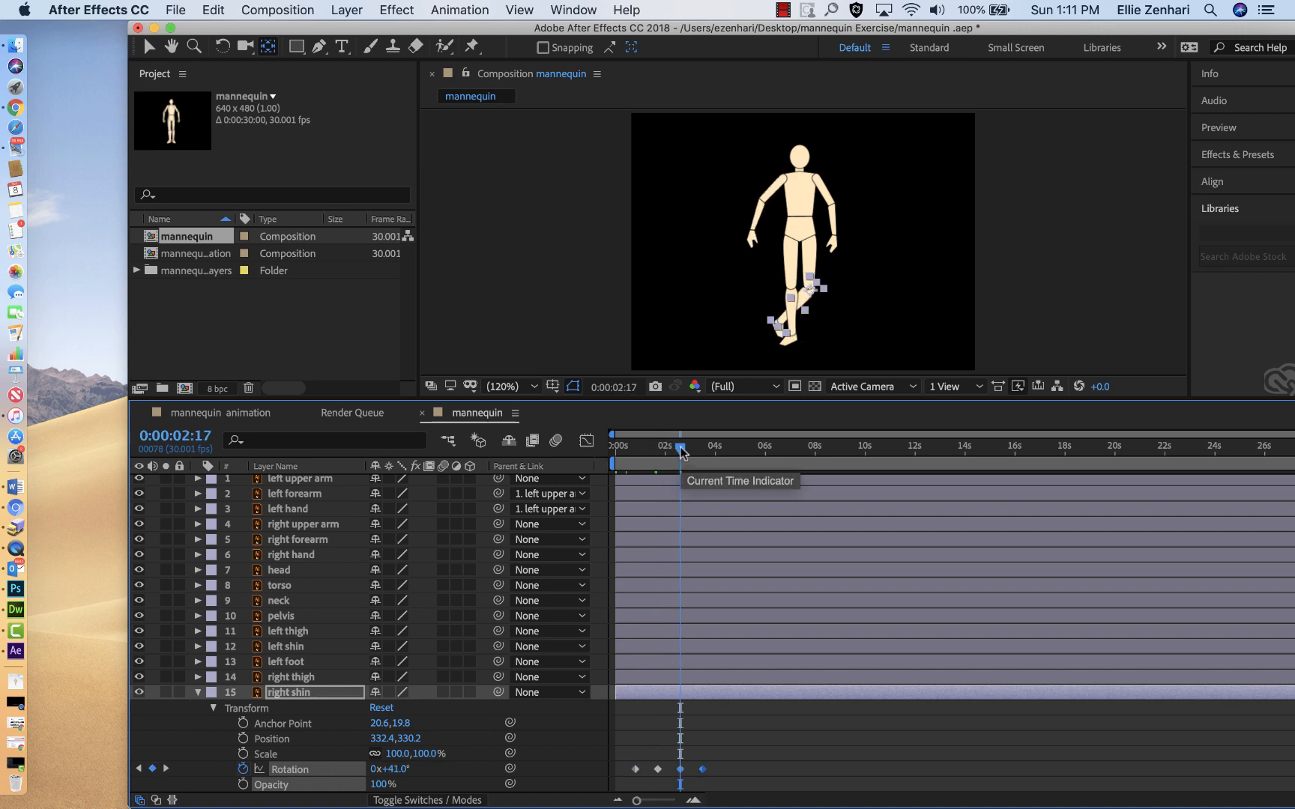
pyautogui.press('space')
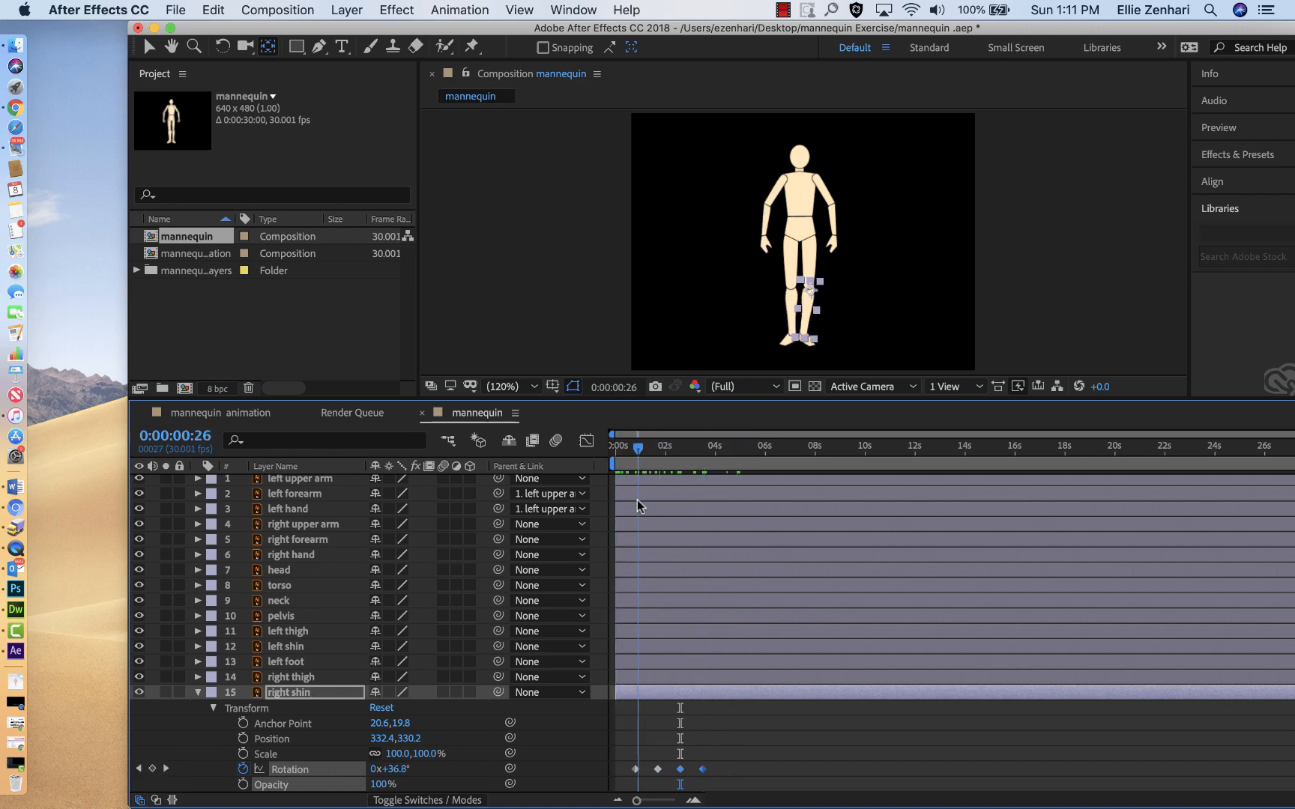
pyautogui.moveTo(637, 506); pyautogui.dragTo(750, 522)
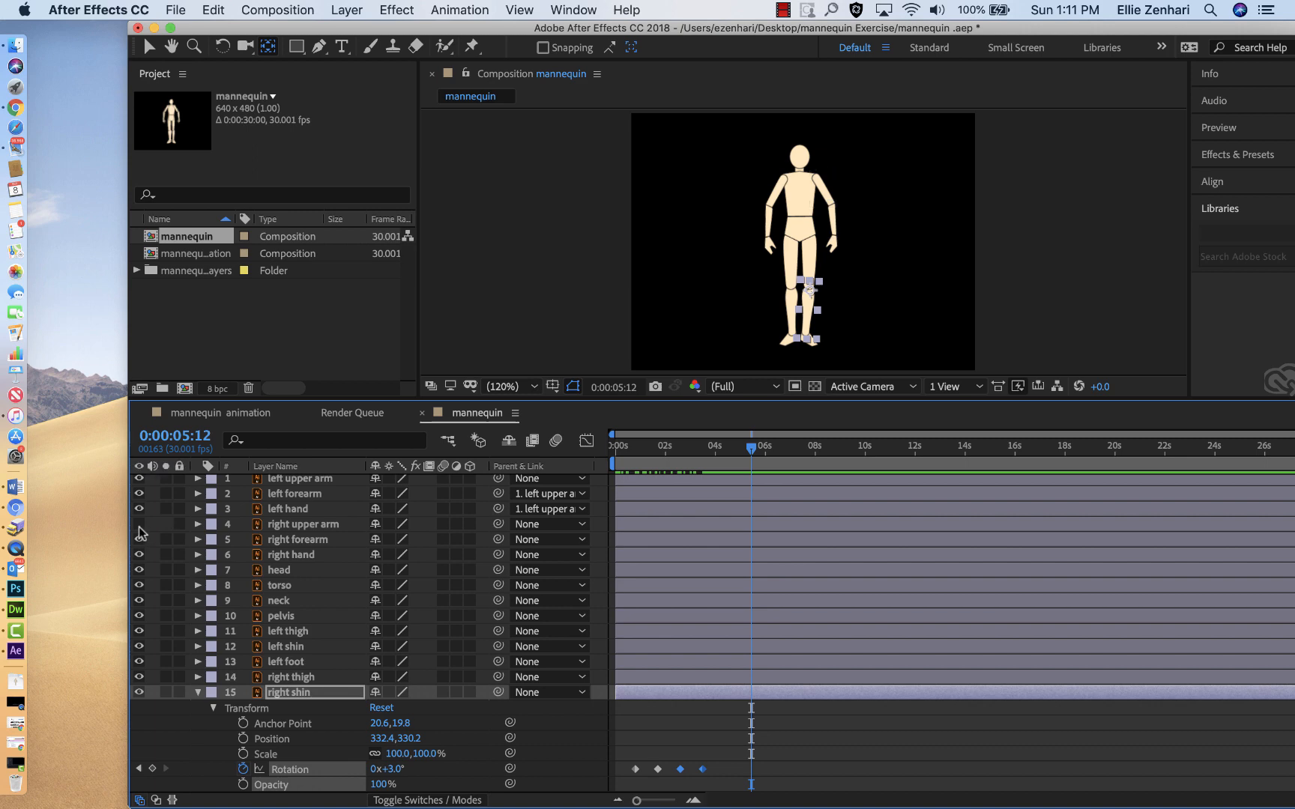
# Step: Move the right hand layer's anchor point up to the wrist joint, working at 400% magnification
pyautogui.click(278, 525)
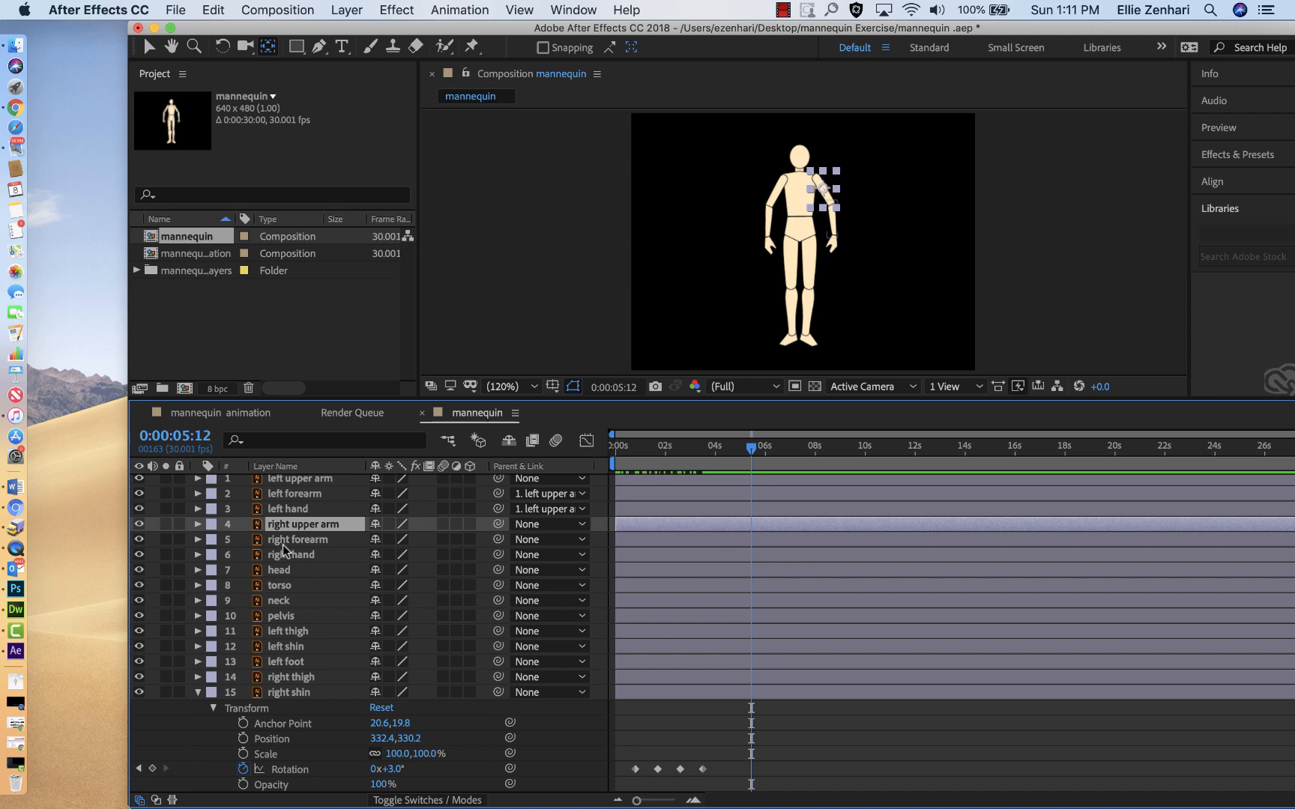
pyautogui.click(287, 561)
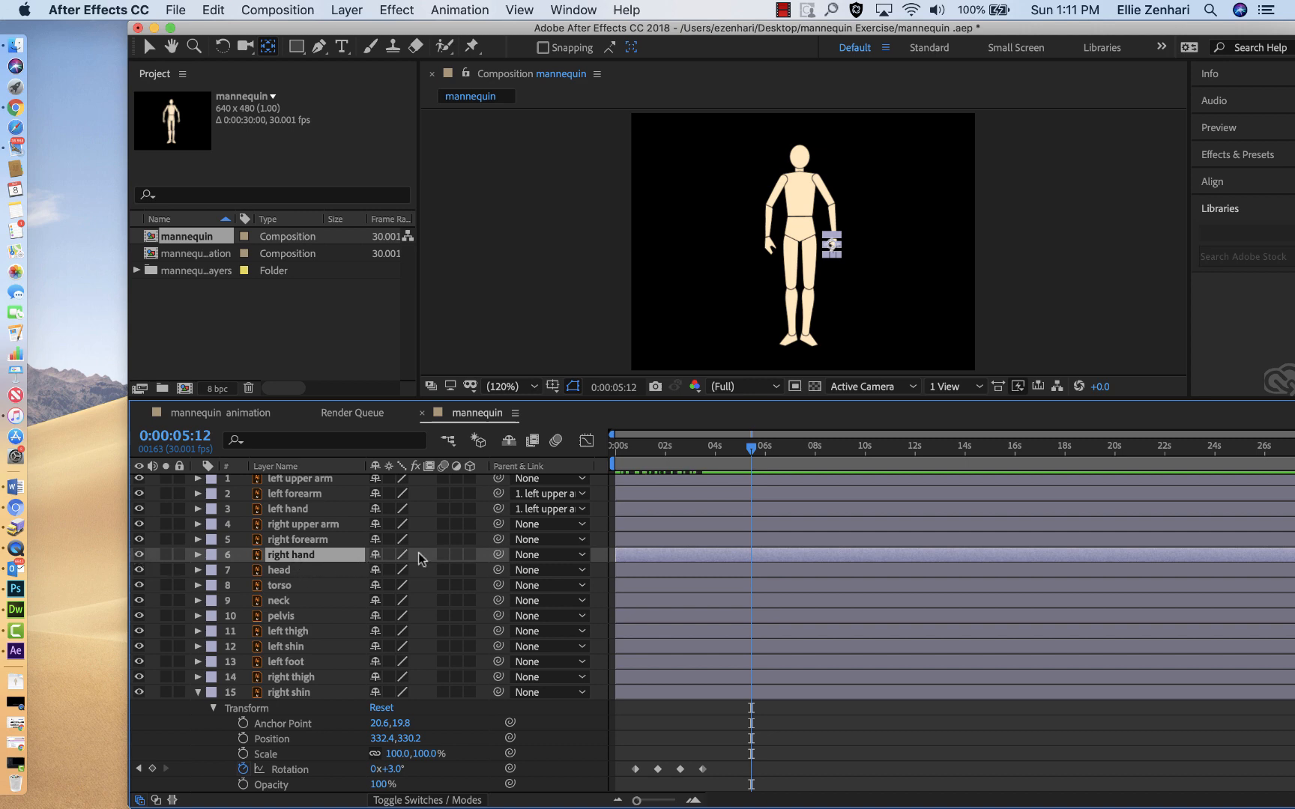
pyautogui.press('.')
pyautogui.press('.')
pyautogui.press('.')
pyautogui.press('.')
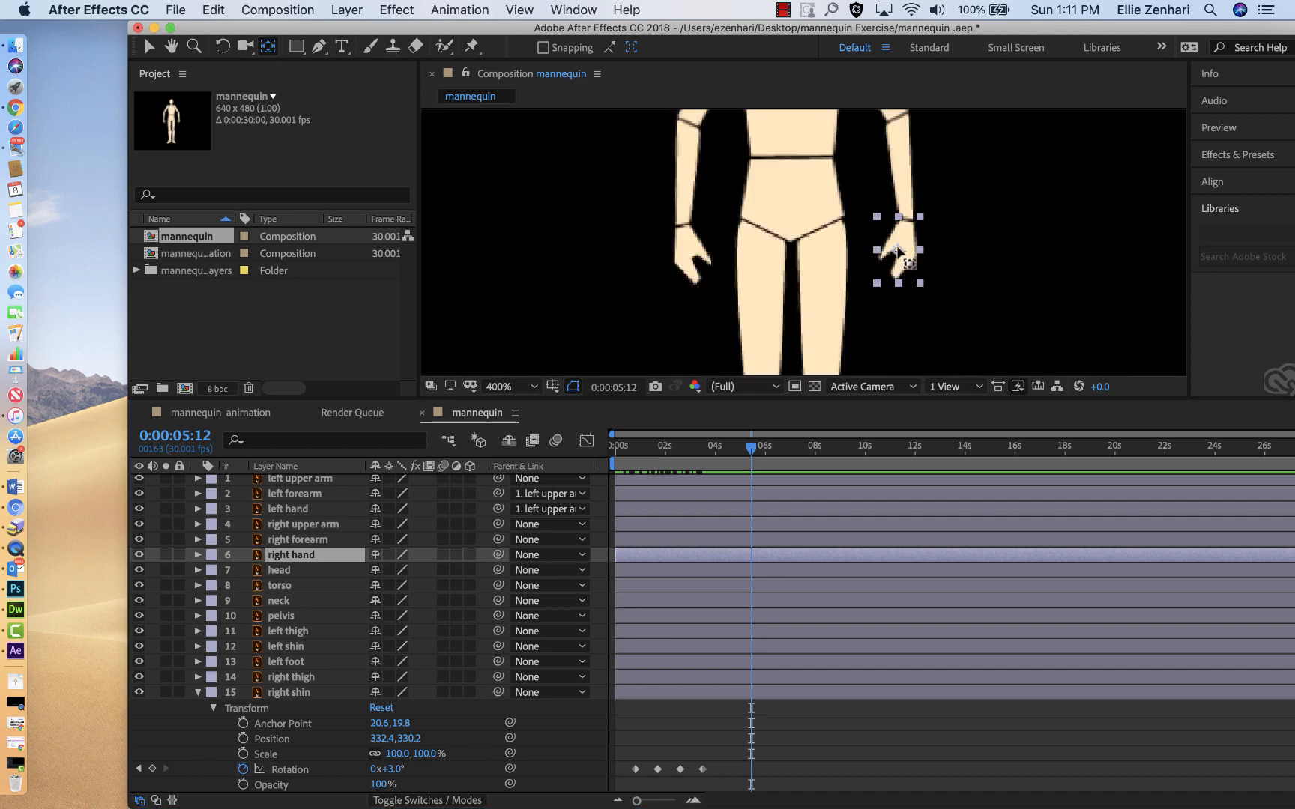
pyautogui.moveTo(898, 249); pyautogui.dragTo(907, 222)
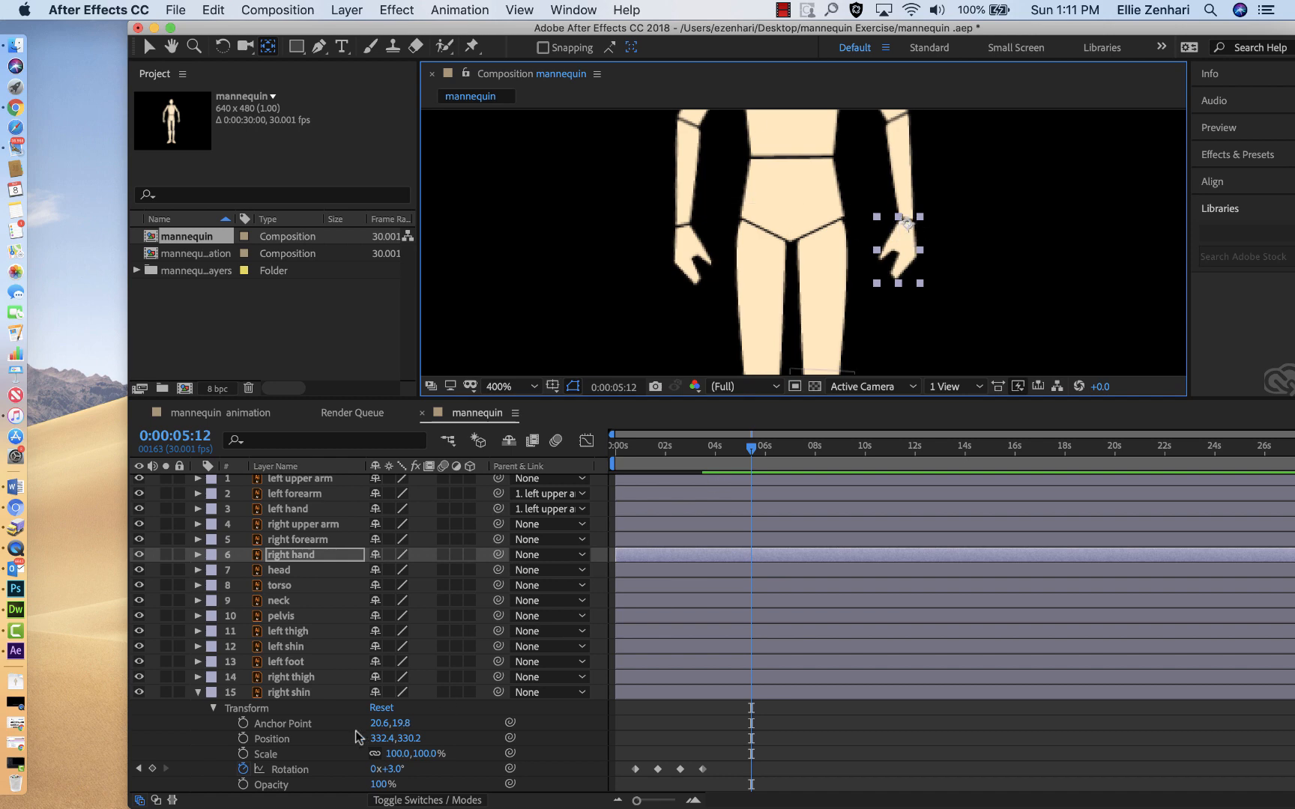
# Step: Keyframe the right hand's rotation at 28° just after four seconds and at -23° at 0:00:05:12
pyautogui.click(197, 555)
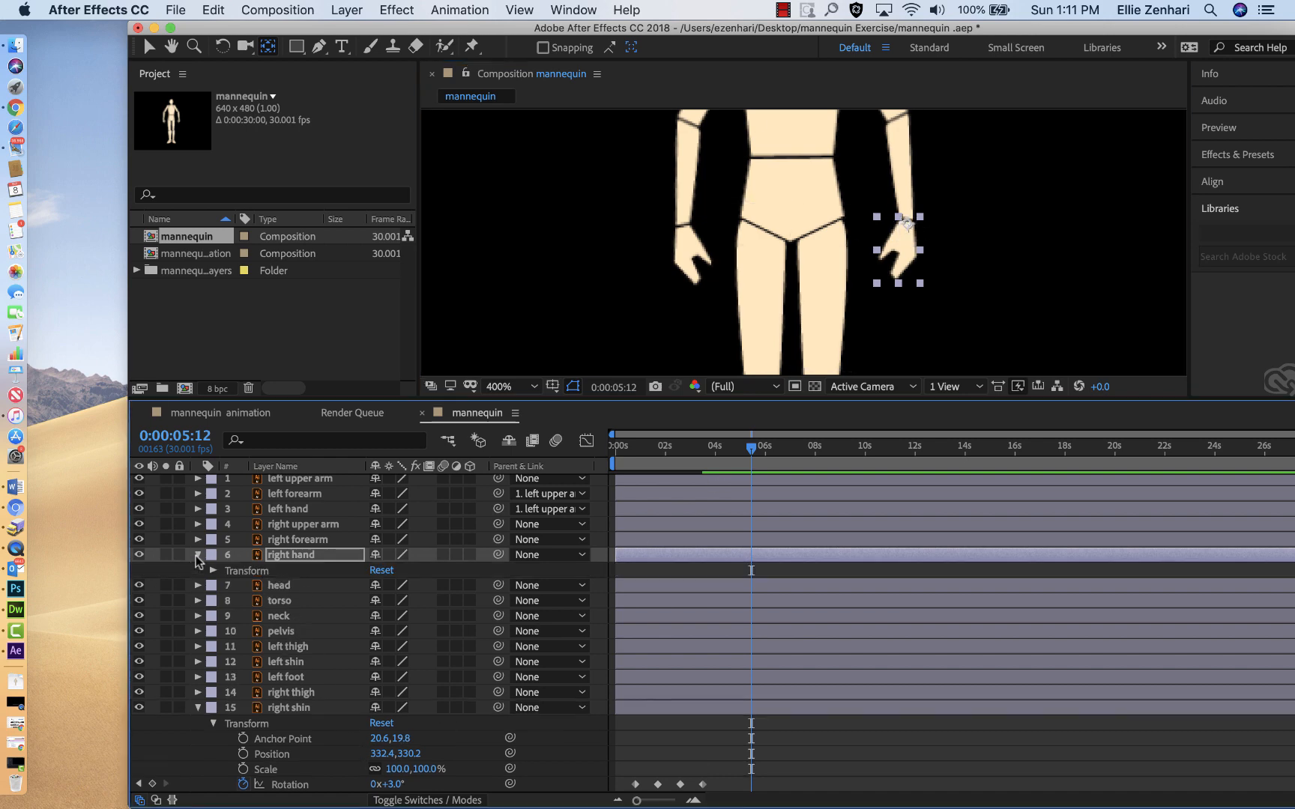
pyautogui.click(213, 571)
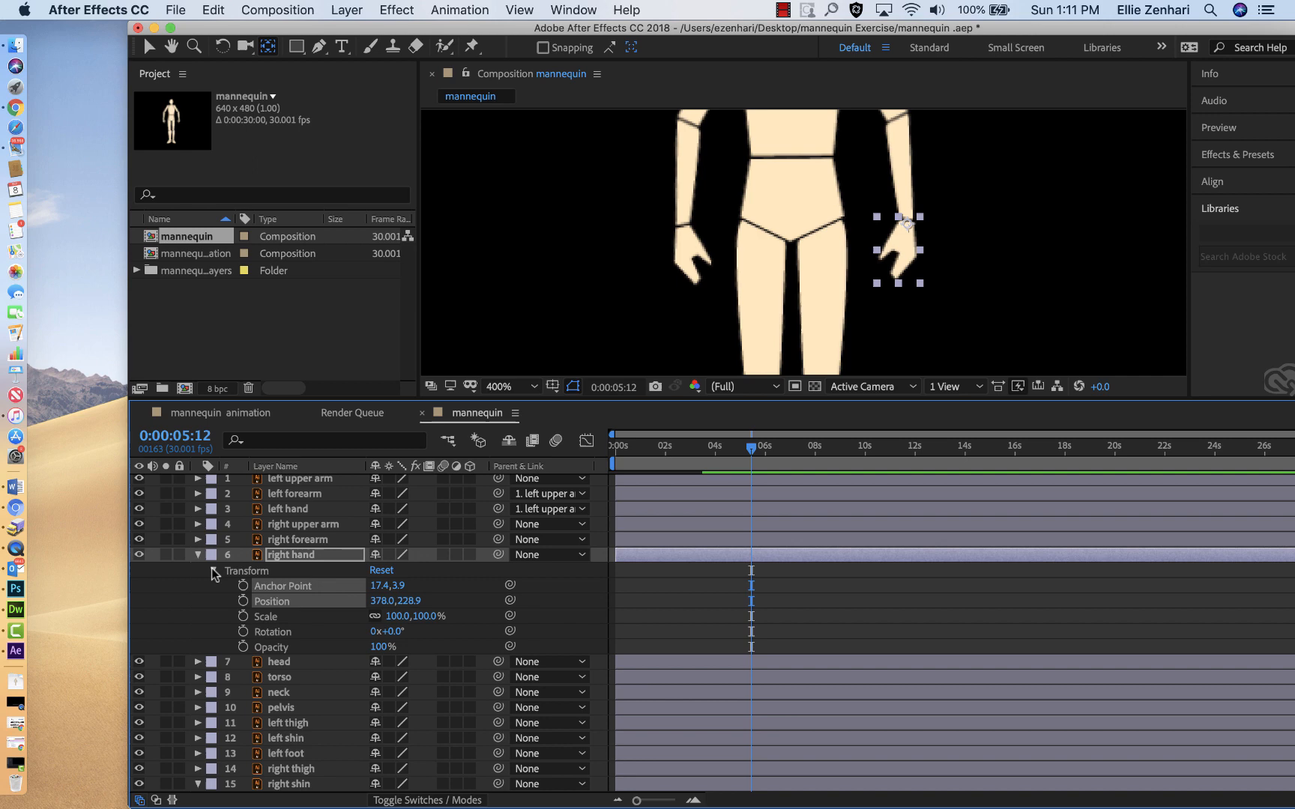
pyautogui.click(243, 633)
pyautogui.moveTo(386, 632); pyautogui.dragTo(423, 634)
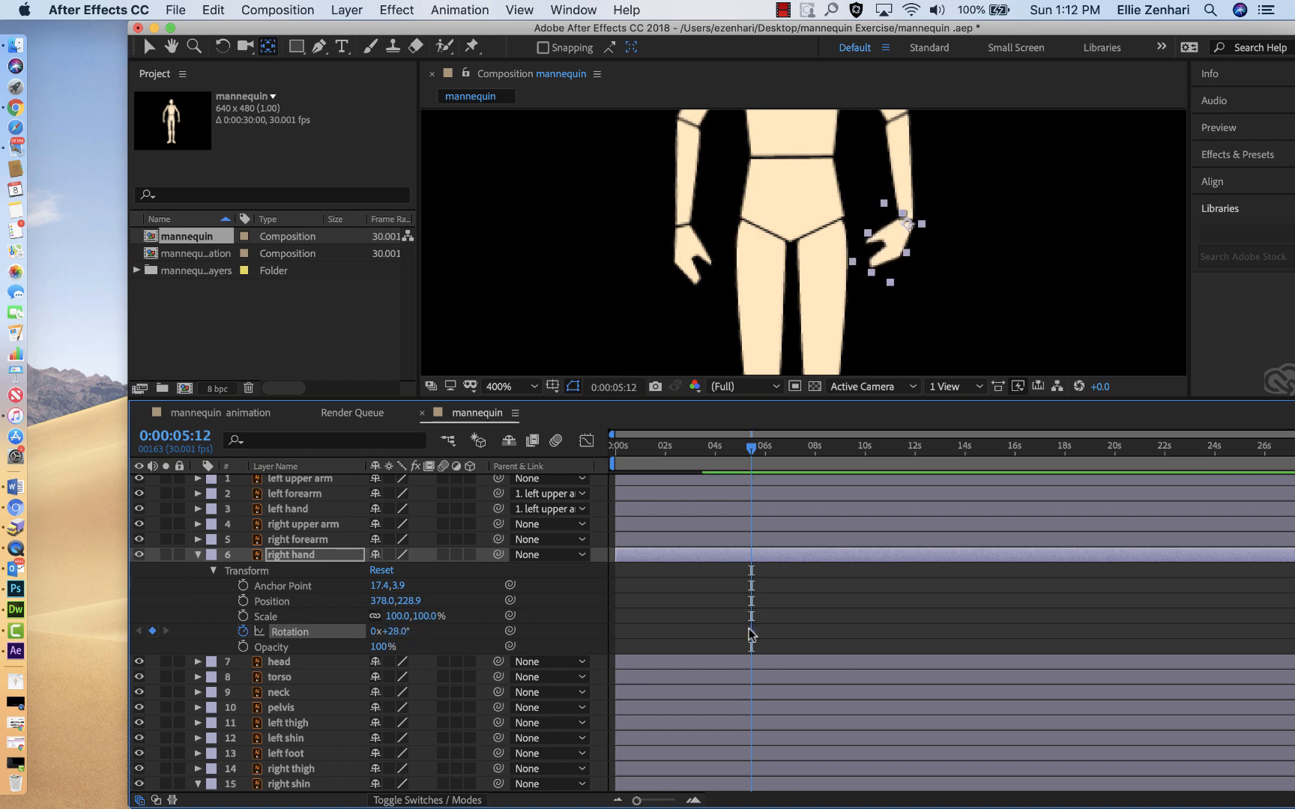
pyautogui.moveTo(752, 632); pyautogui.dragTo(723, 631)
pyautogui.moveTo(395, 637); pyautogui.dragTo(365, 643)
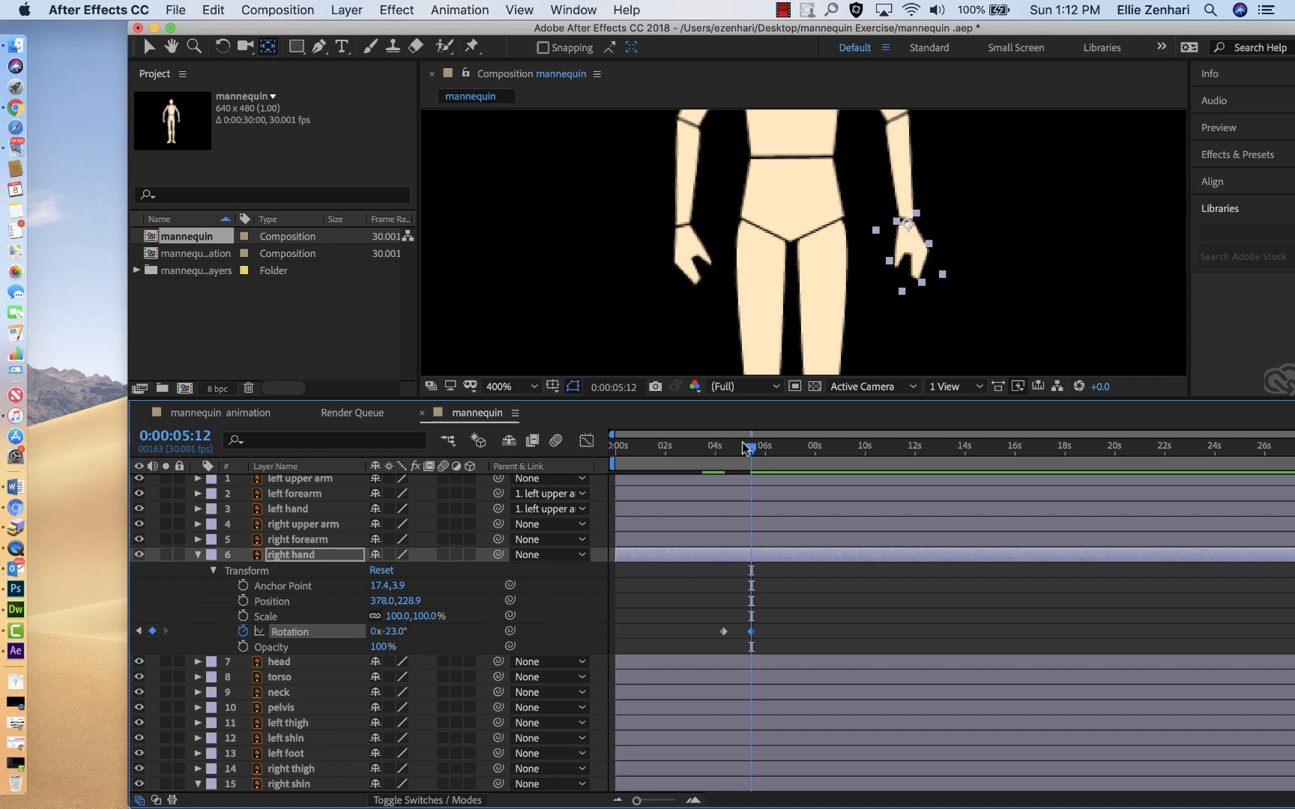
# Step: Duplicate the right hand's two rotation keyframes just after six seconds and scrub through the hand motion
pyautogui.moveTo(753, 457); pyautogui.dragTo(783, 450)
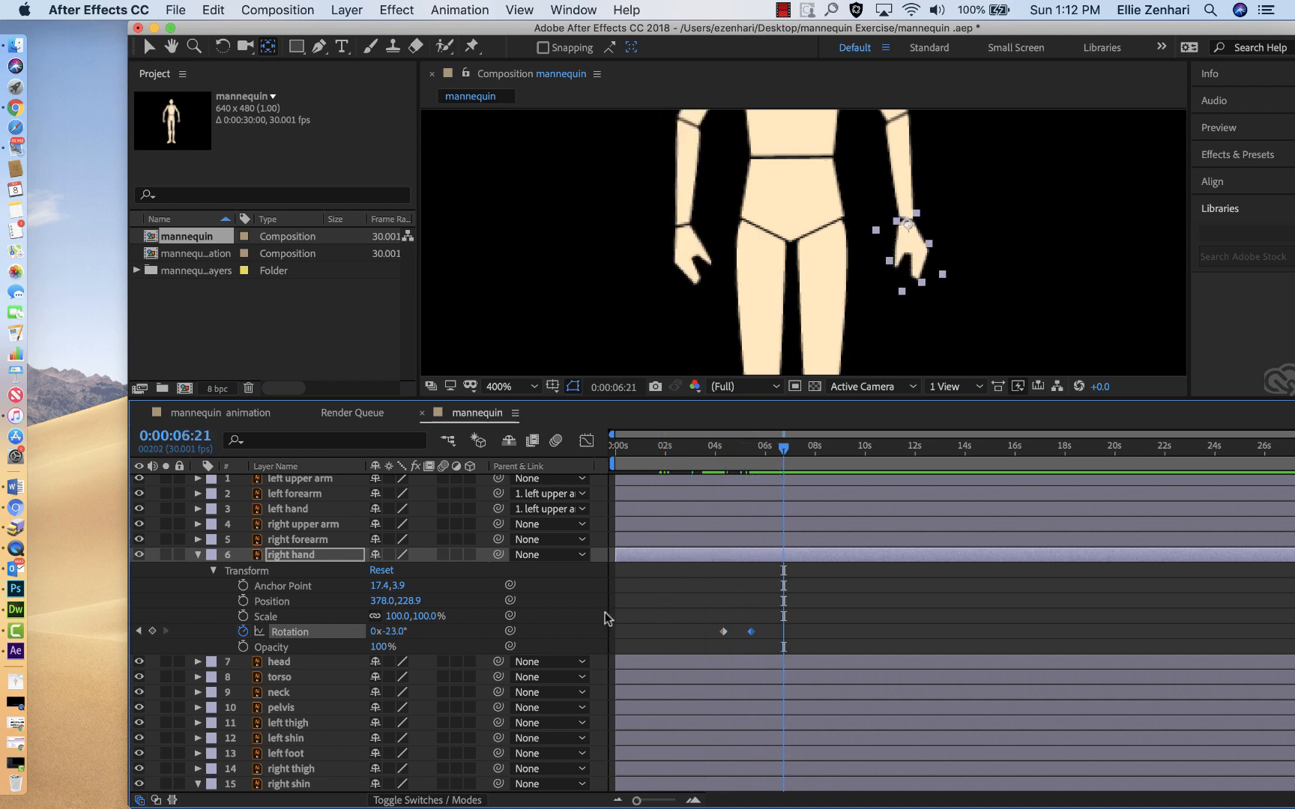
pyautogui.moveTo(690, 609); pyautogui.dragTo(755, 642)
pyautogui.moveTo(783, 453); pyautogui.dragTo(888, 454)
pyautogui.press('super+v')
pyautogui.moveTo(723, 508); pyautogui.dragTo(839, 543)
pyautogui.scroll(1, 838, 543)
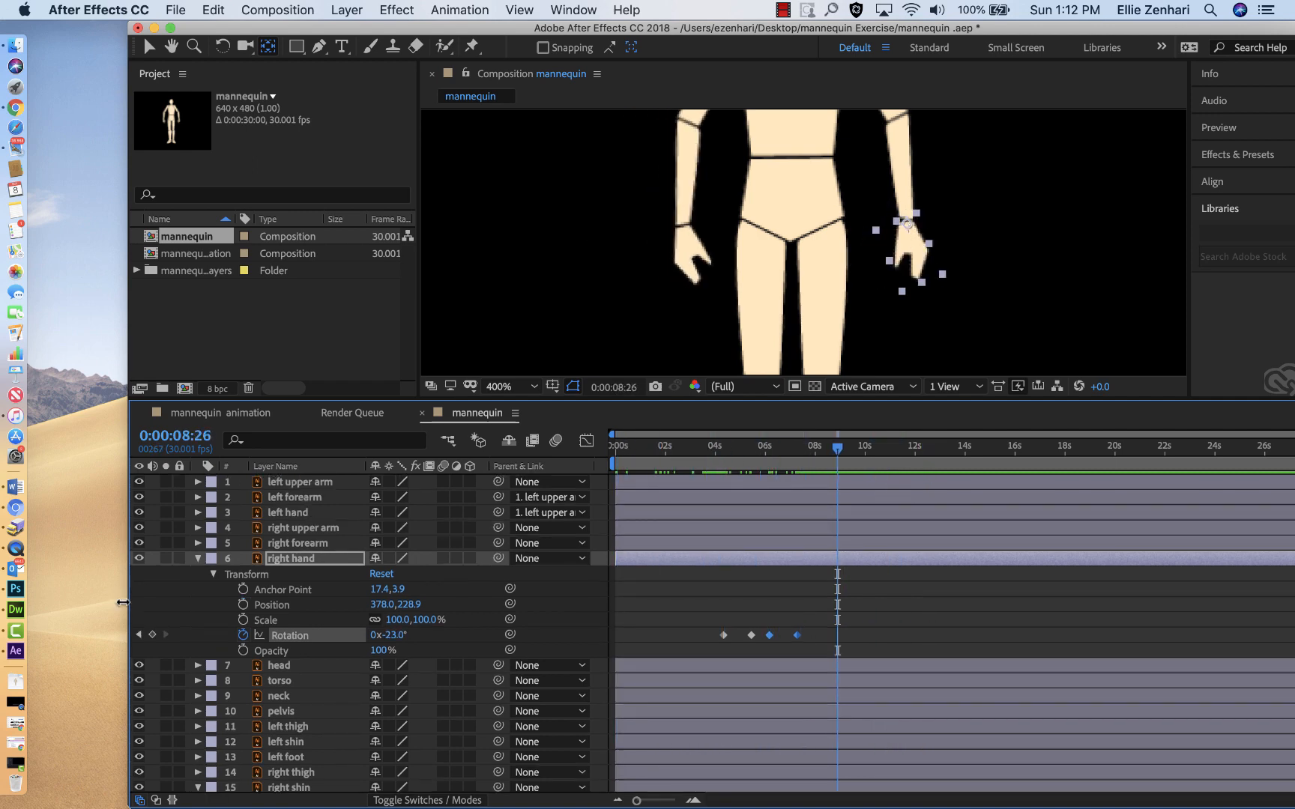
# Step: Collapse the right hand layer and review the motion with the whole composition fitted to the viewer
pyautogui.click(198, 558)
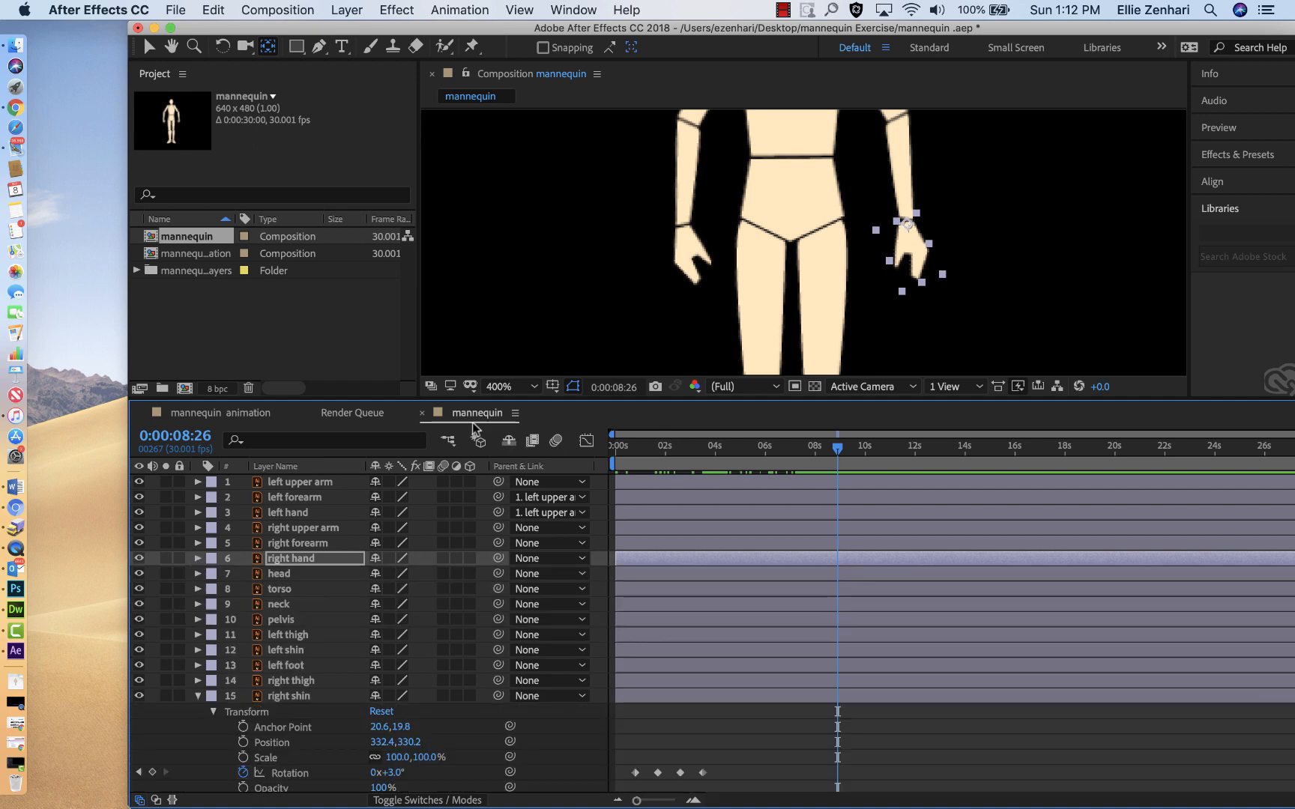
pyautogui.click(532, 387)
pyautogui.click(509, 407)
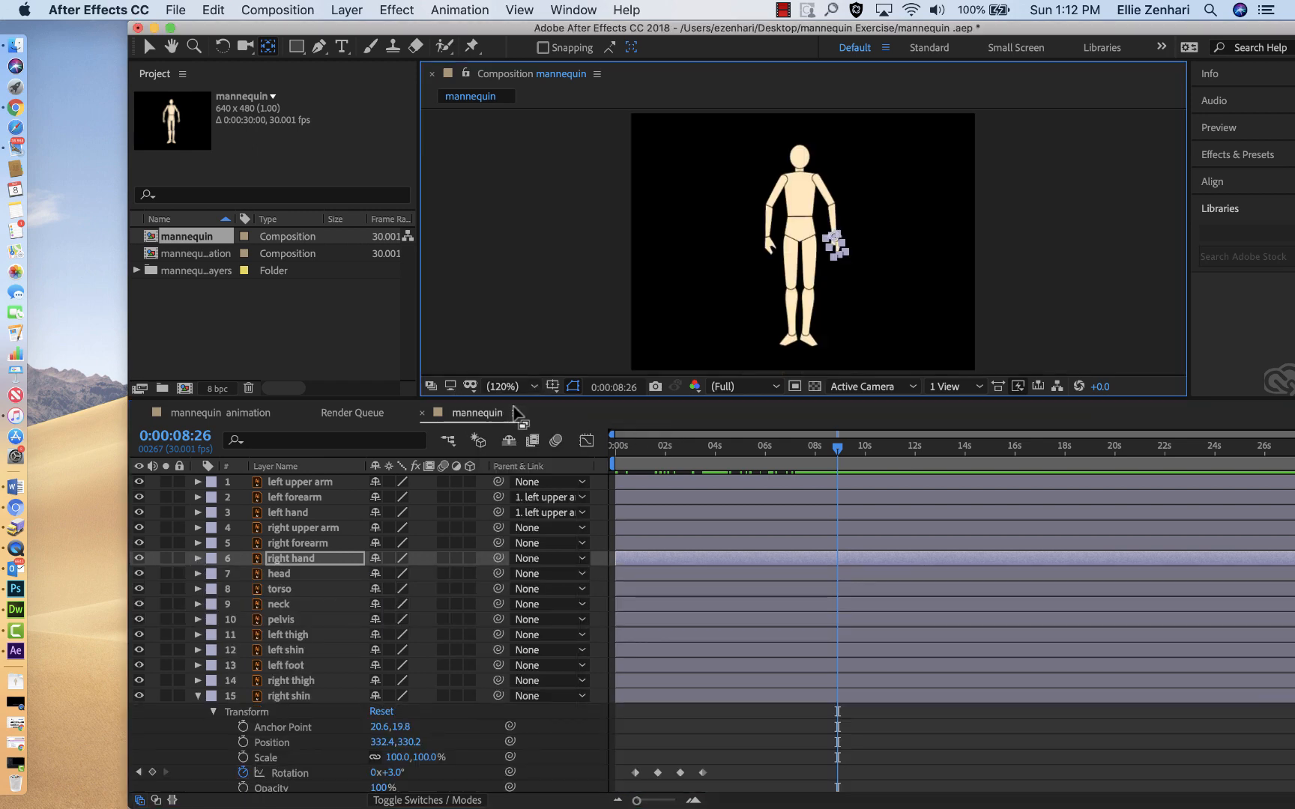
pyautogui.click(619, 285)
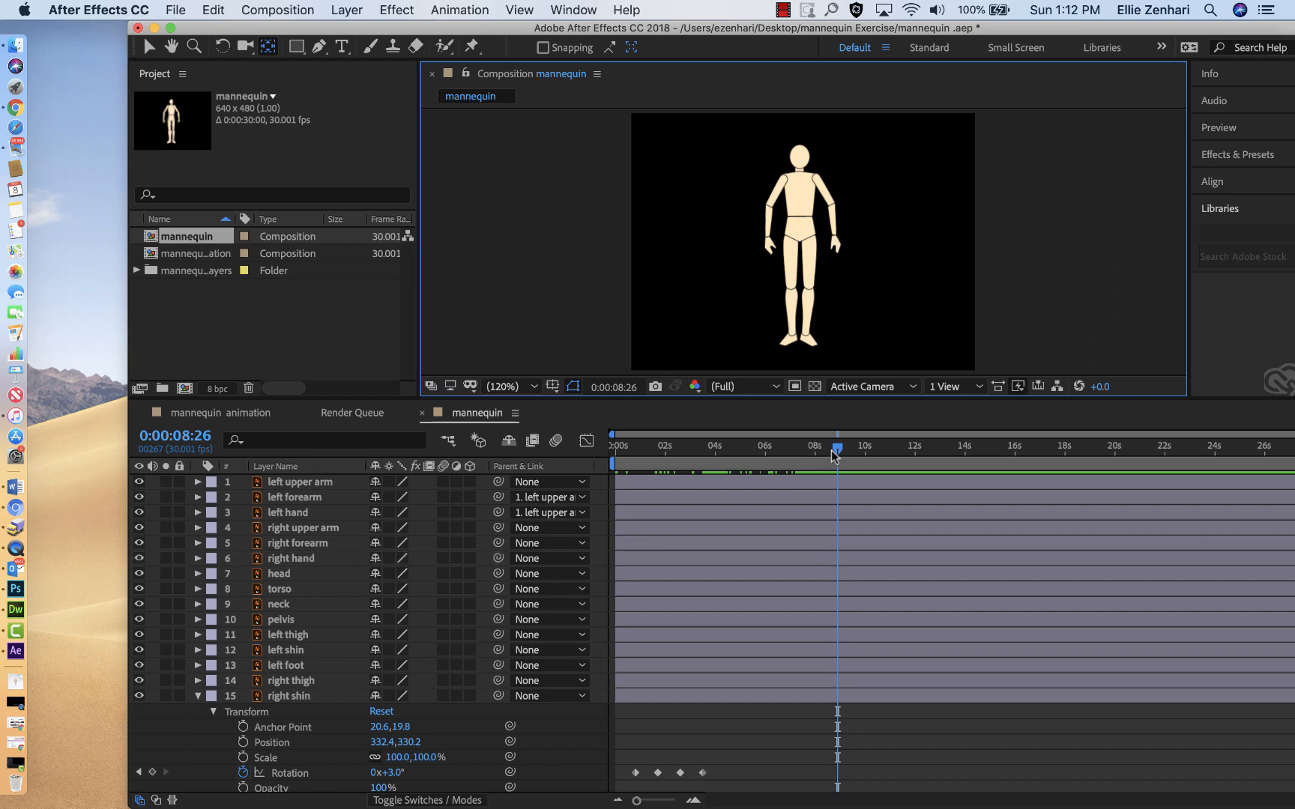
pyautogui.moveTo(834, 449); pyautogui.dragTo(721, 492)
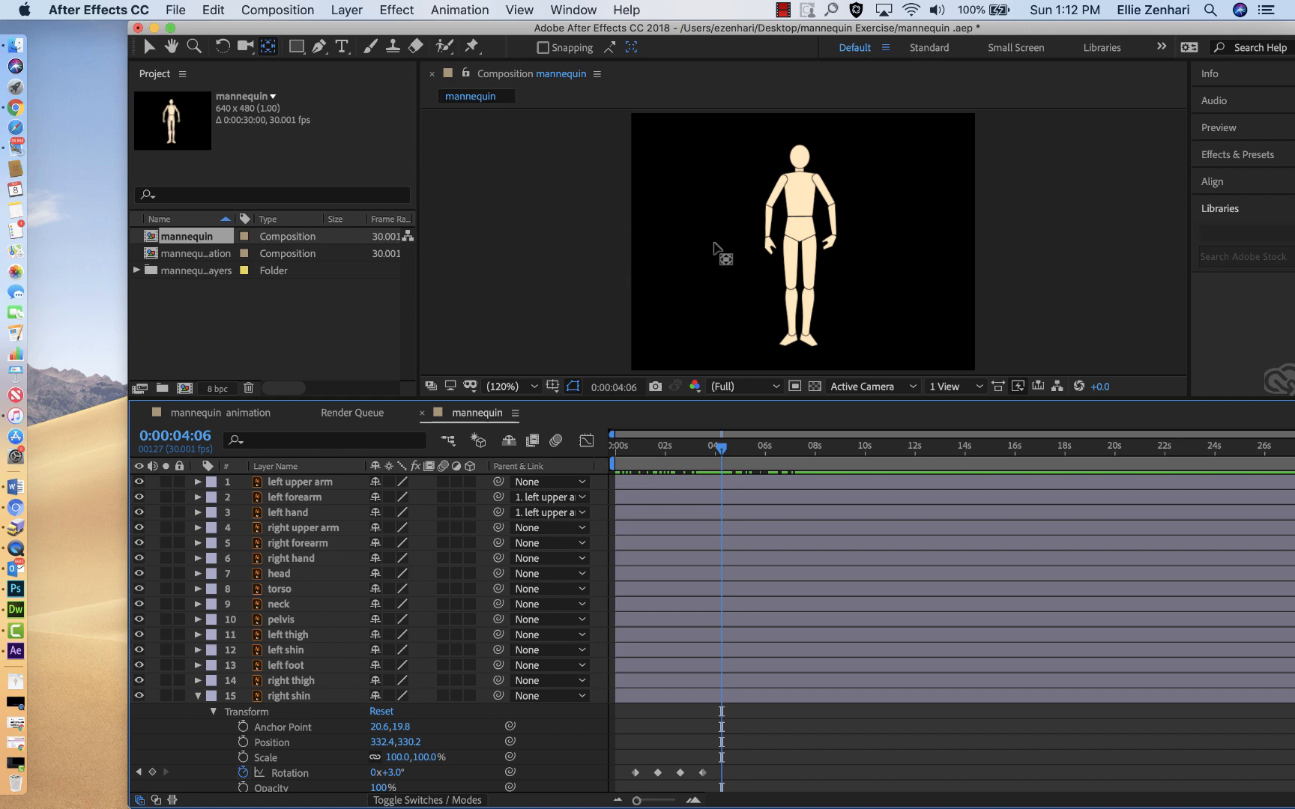
# Step: Create a new composition from the mannequin composition, nesting it as a single layer, and scrub through its animation
pyautogui.click(148, 240)
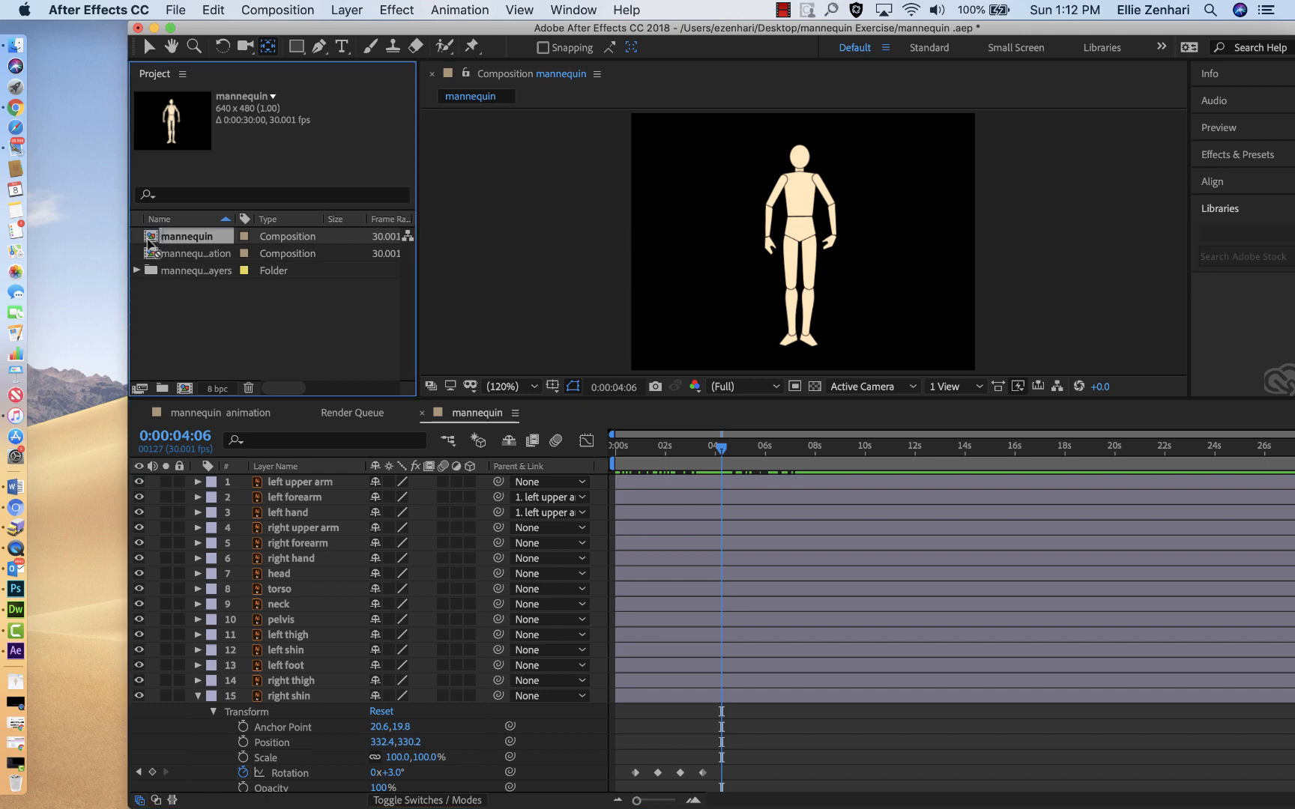
pyautogui.moveTo(150, 243); pyautogui.dragTo(184, 398)
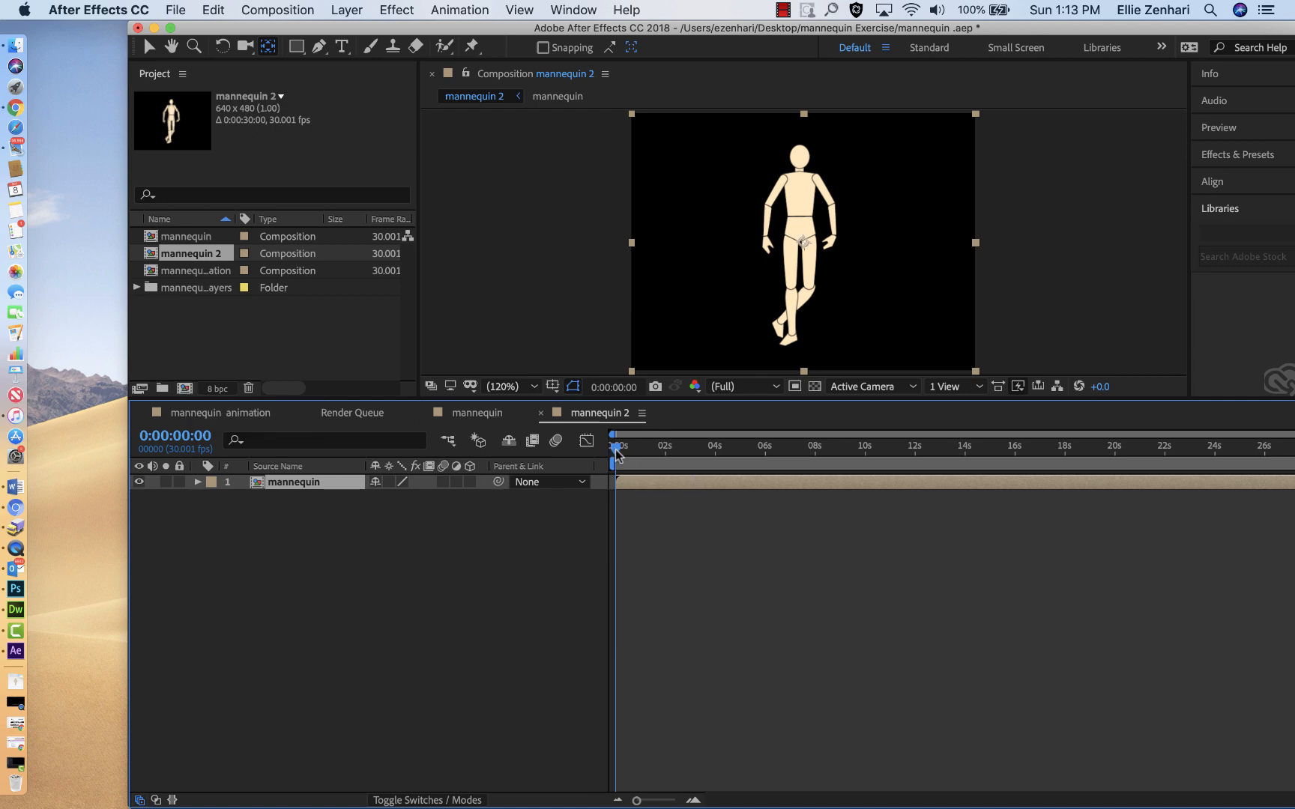
pyautogui.moveTo(615, 452); pyautogui.dragTo(868, 459)
# Step: Open the nested mannequin composition from its layer, scrub through its timeline, and return to the mannequin 2 composition
pyautogui.doubleClick(256, 484)
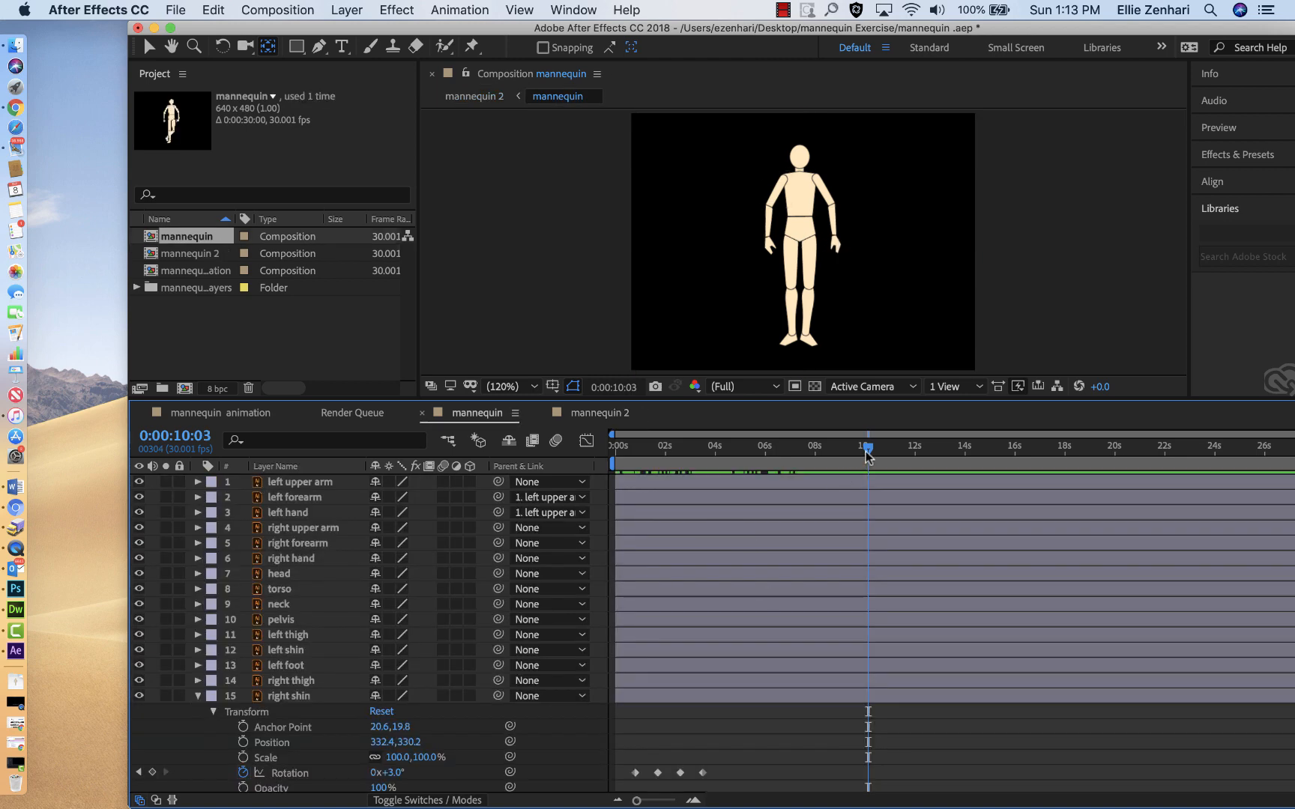
pyautogui.moveTo(868, 451); pyautogui.dragTo(759, 523)
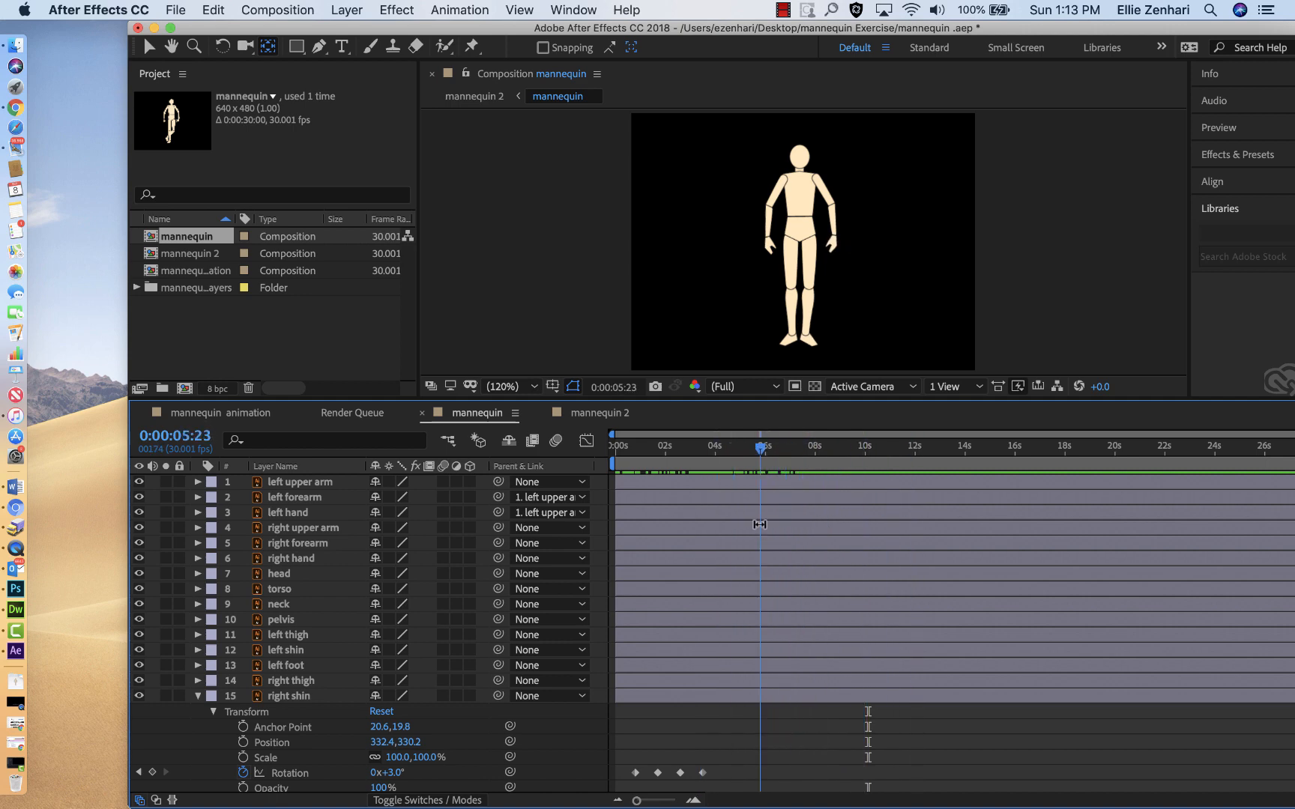
pyautogui.click(149, 255)
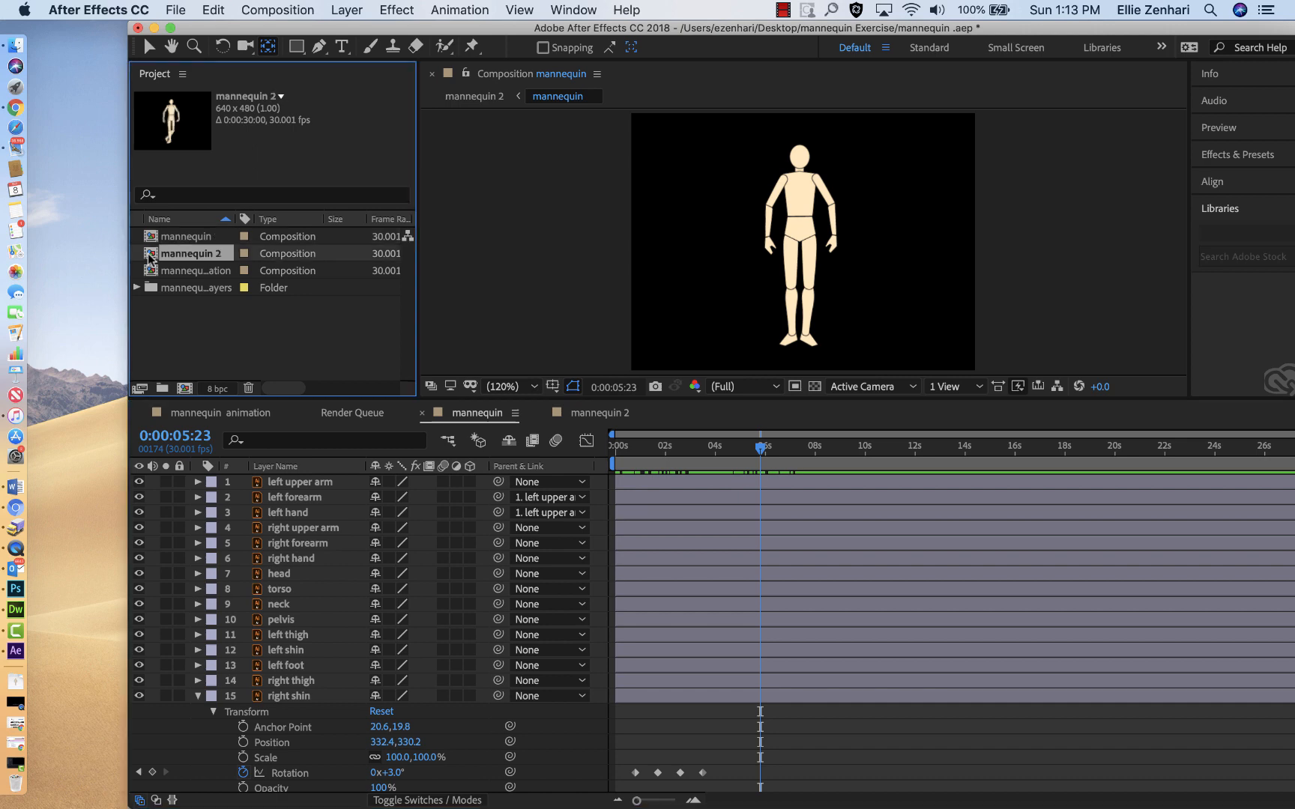
pyautogui.doubleClick(149, 255)
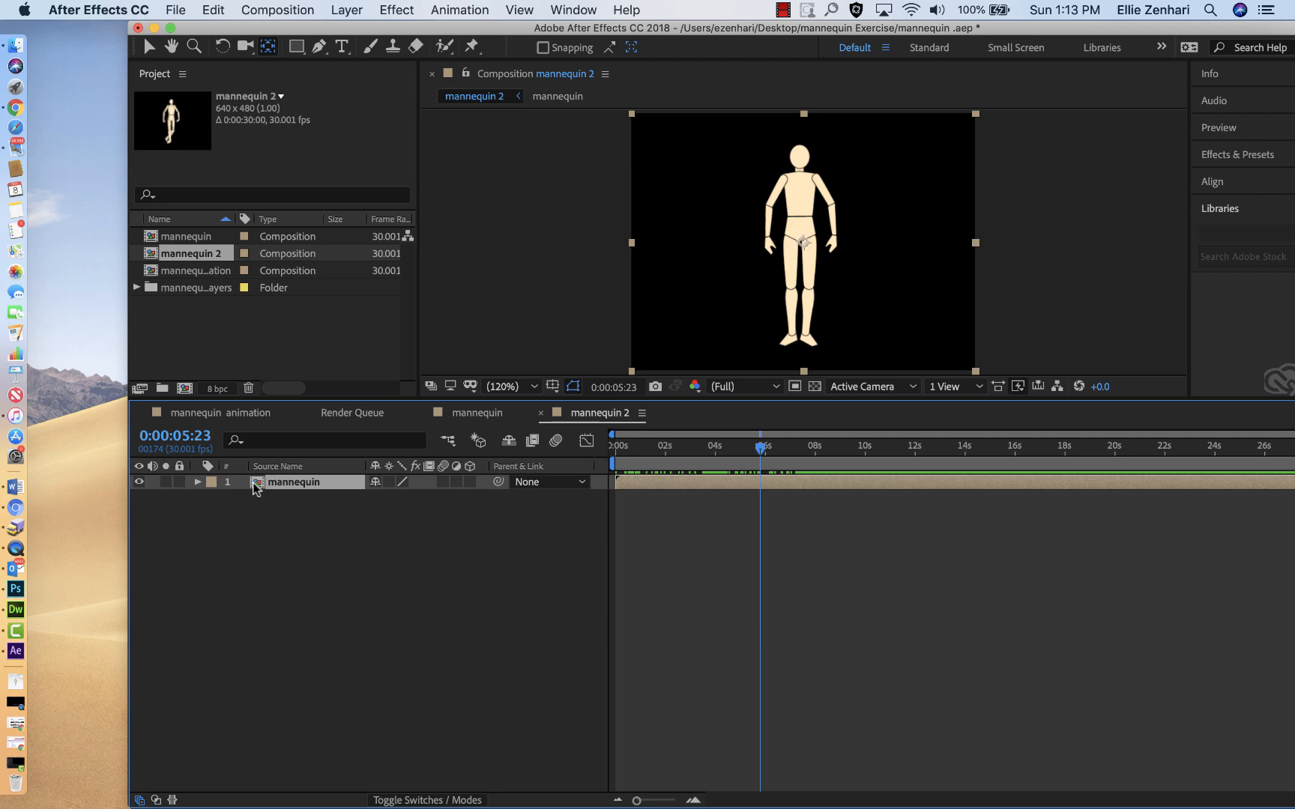
# Step: Duplicate the nested mannequin layer twice and place the top copy left and the bottom layer right of the middle figure
pyautogui.press('super+d')
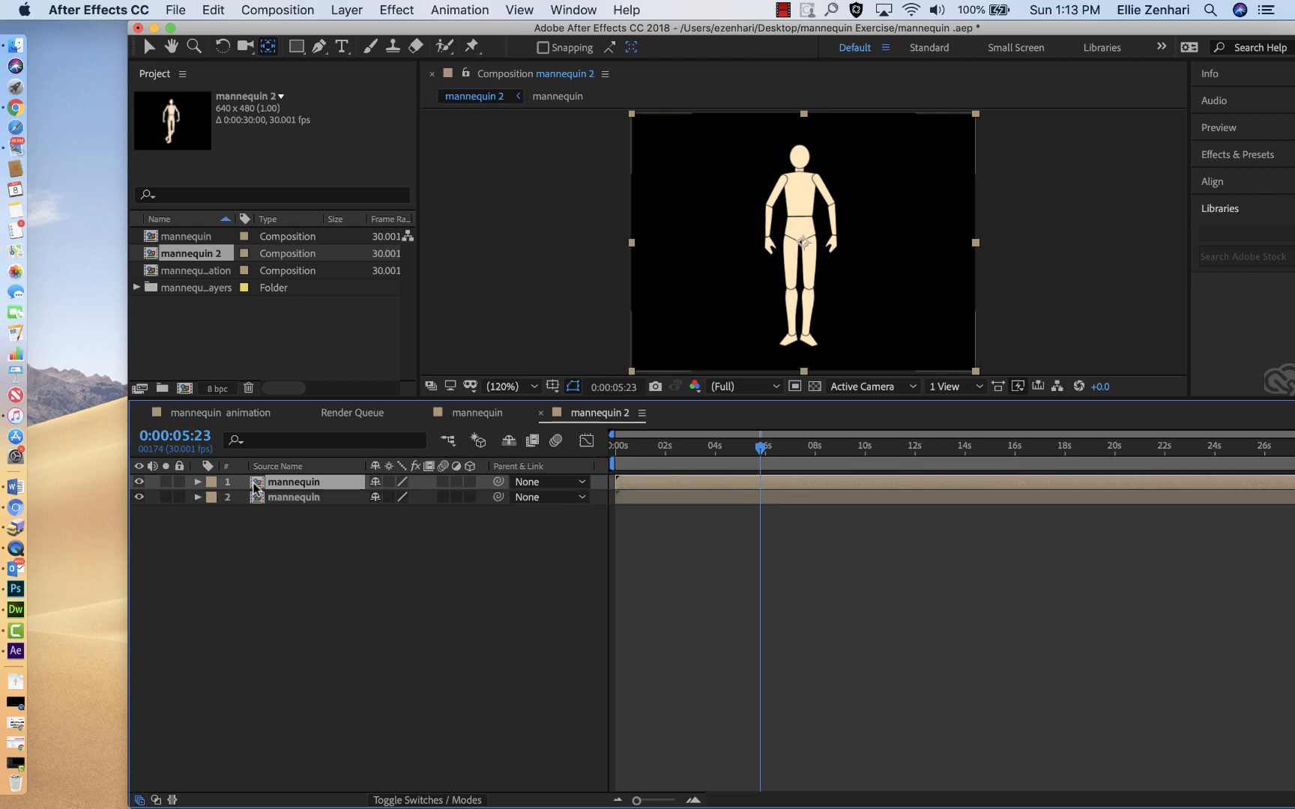
pyautogui.press('super+d')
pyautogui.click(786, 221)
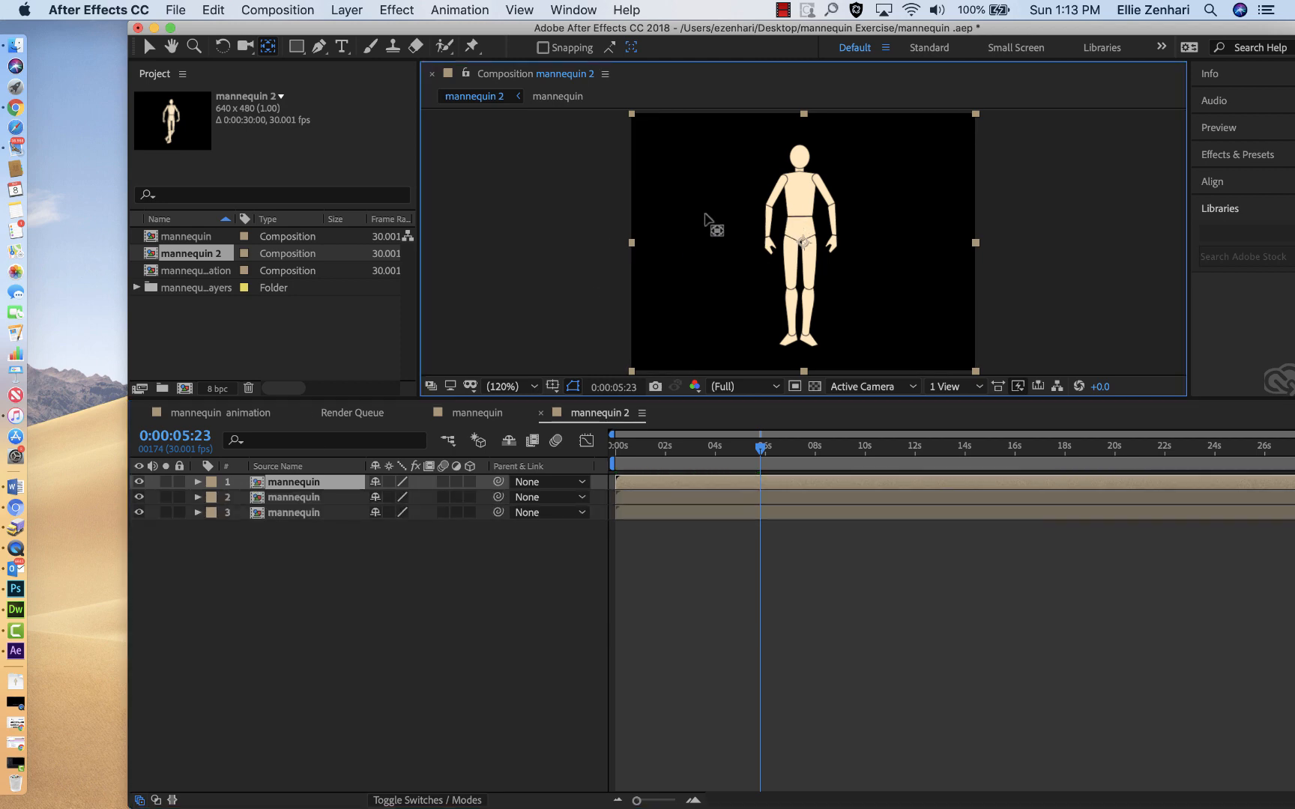
pyautogui.moveTo(803, 241); pyautogui.dragTo(718, 255)
pyautogui.click(149, 46)
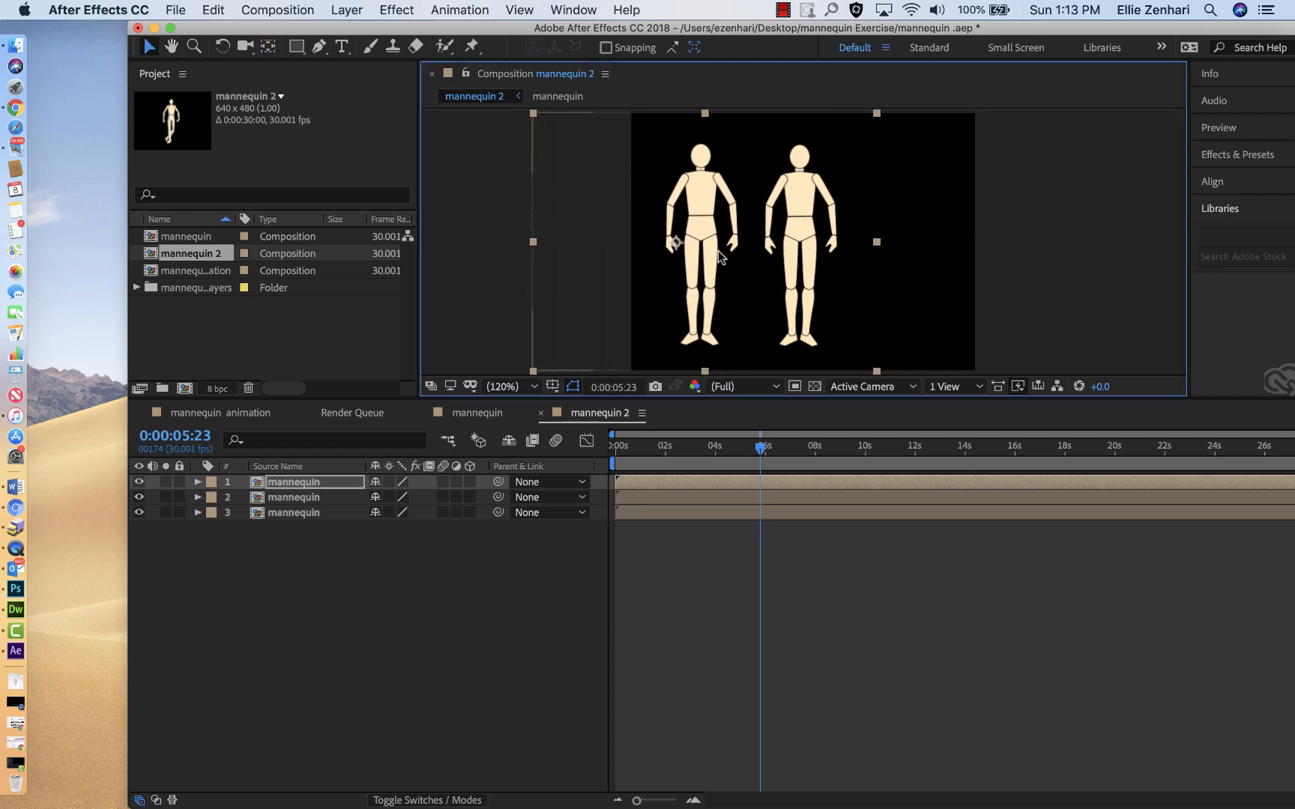
pyautogui.click(321, 512)
pyautogui.moveTo(798, 214); pyautogui.dragTo(879, 215)
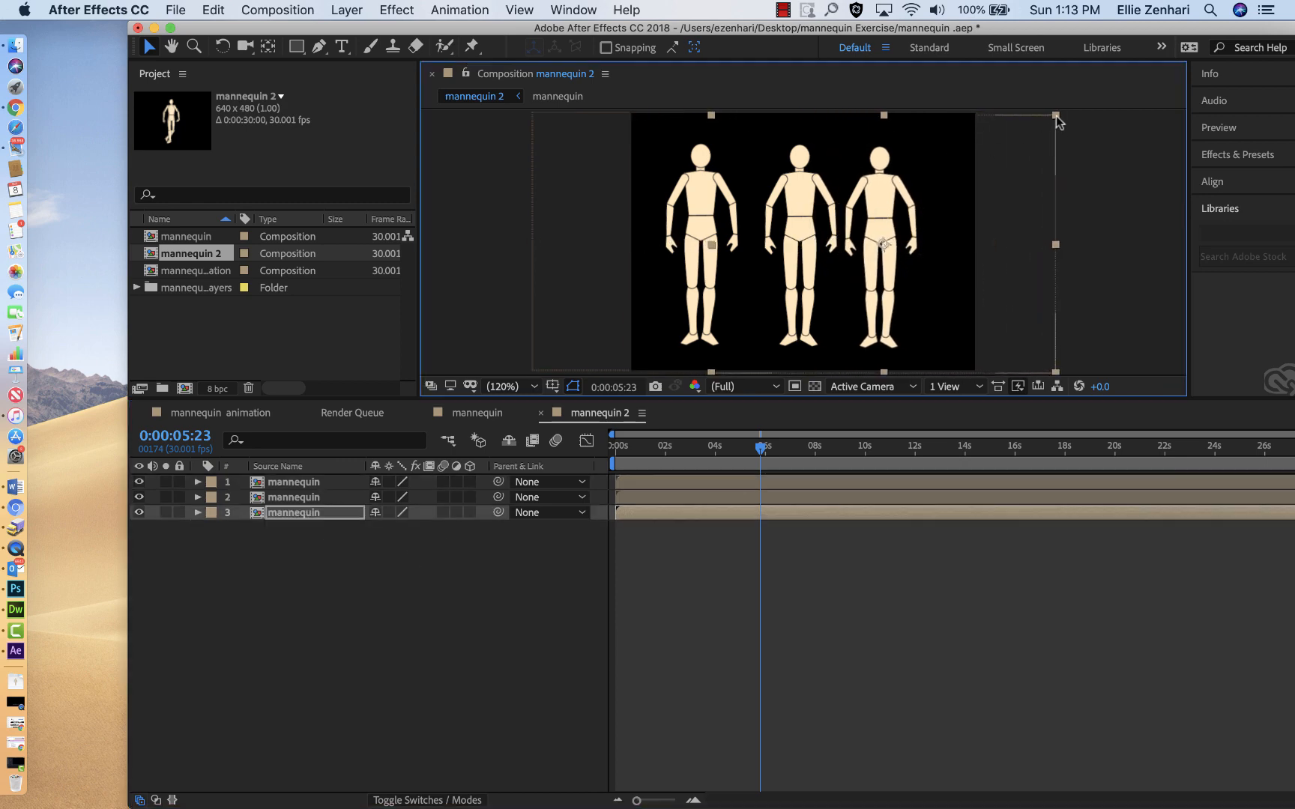
# Step: Scale down the two outer mannequins proportionally, making the left one about 50.9% of its size
pyautogui.moveTo(1055, 114); pyautogui.dragTo(990, 164)
pyautogui.click(698, 204)
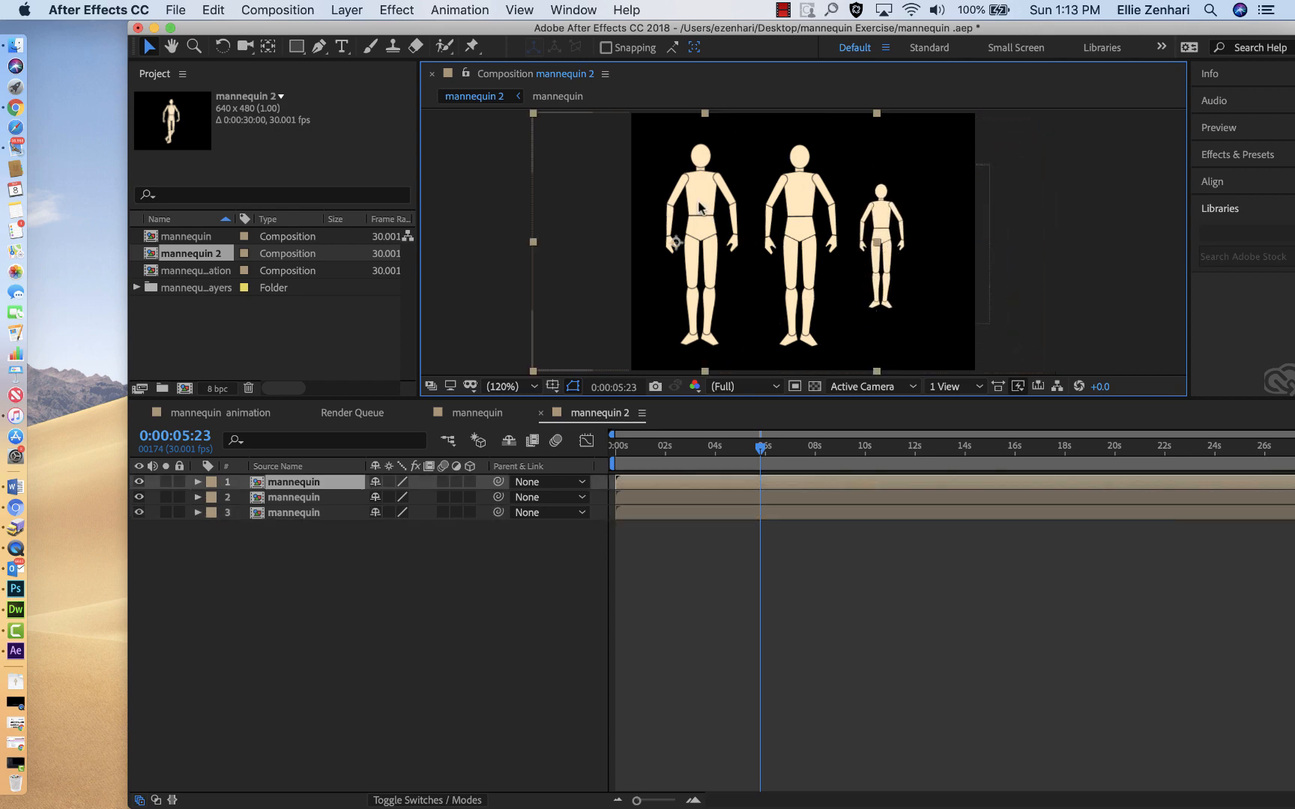
pyautogui.click(531, 113)
pyautogui.click(563, 148)
pyautogui.moveTo(532, 114); pyautogui.dragTo(592, 181)
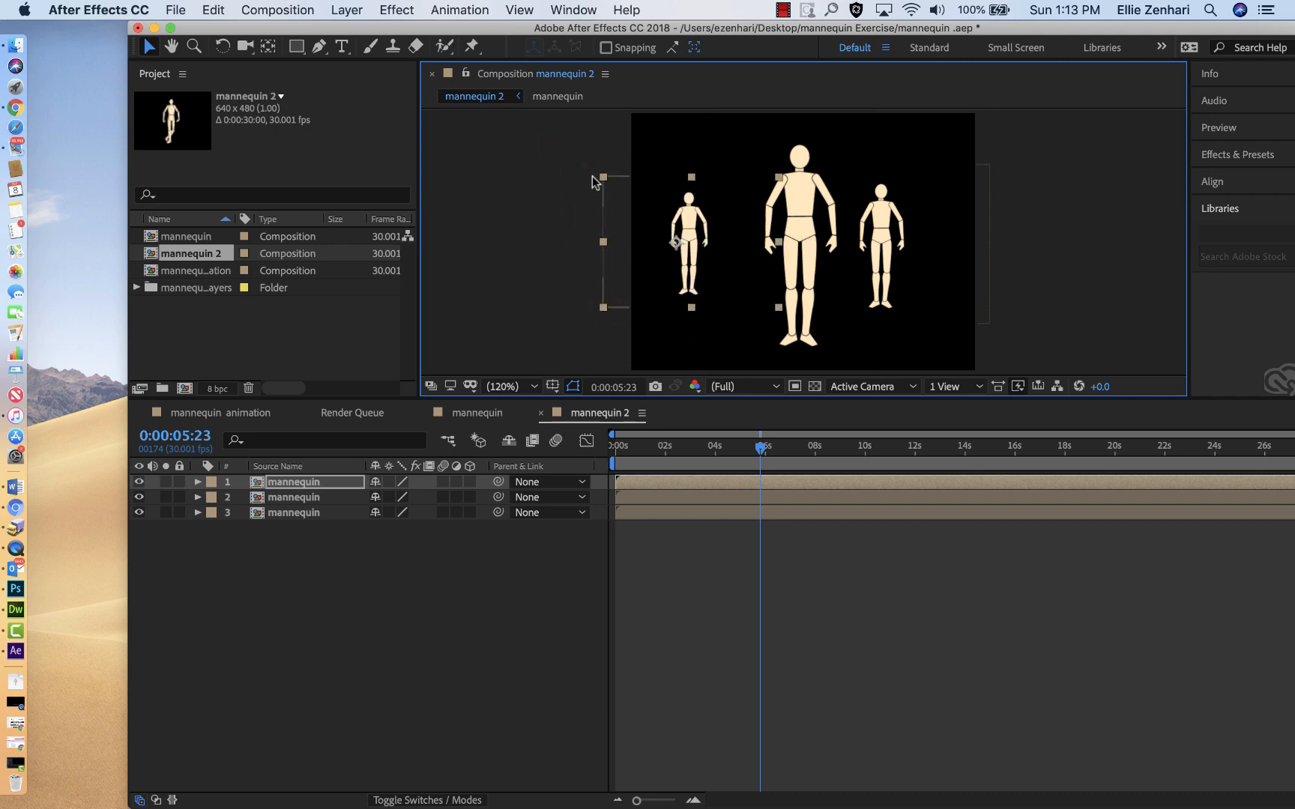
# Step: Keyframe the left mannequin's rotation from 0° near one second to several full turns at 0:00:02:23, and preview the spin
pyautogui.click(197, 483)
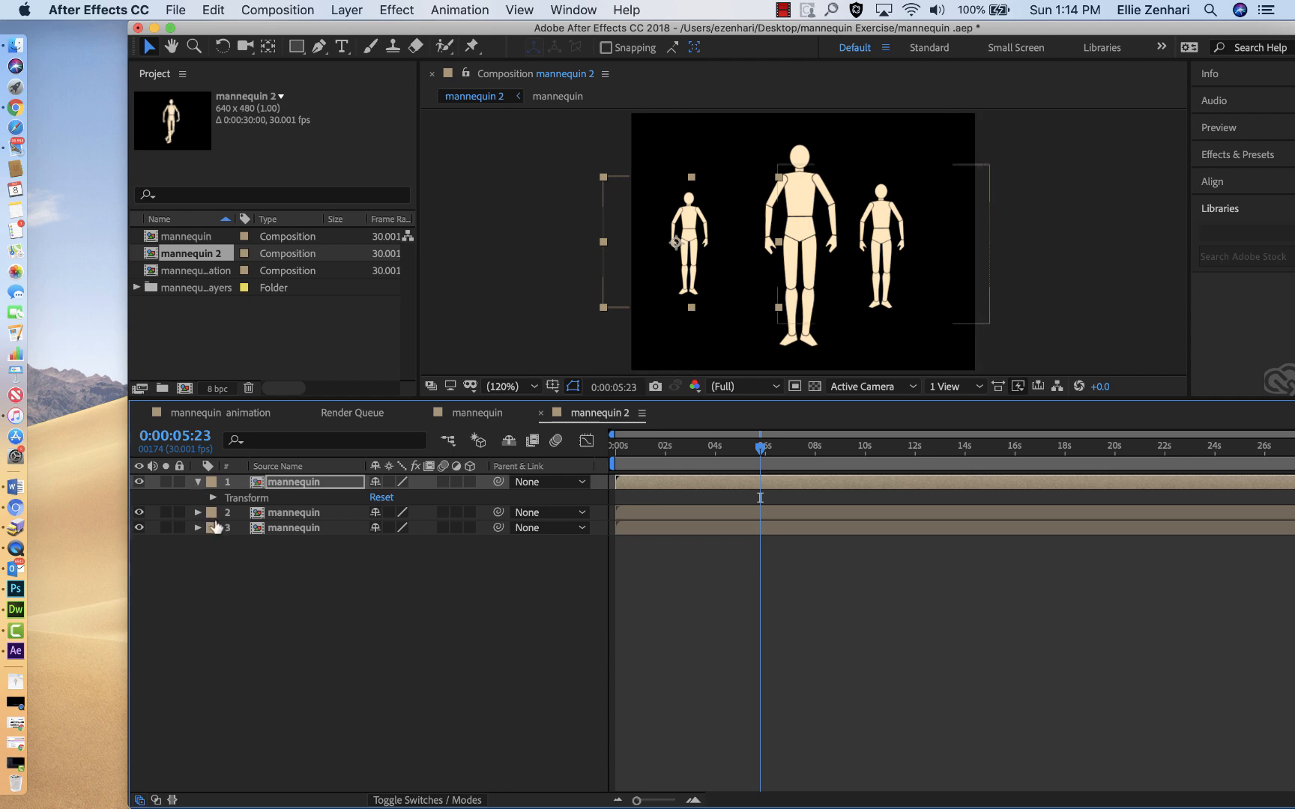
pyautogui.click(213, 498)
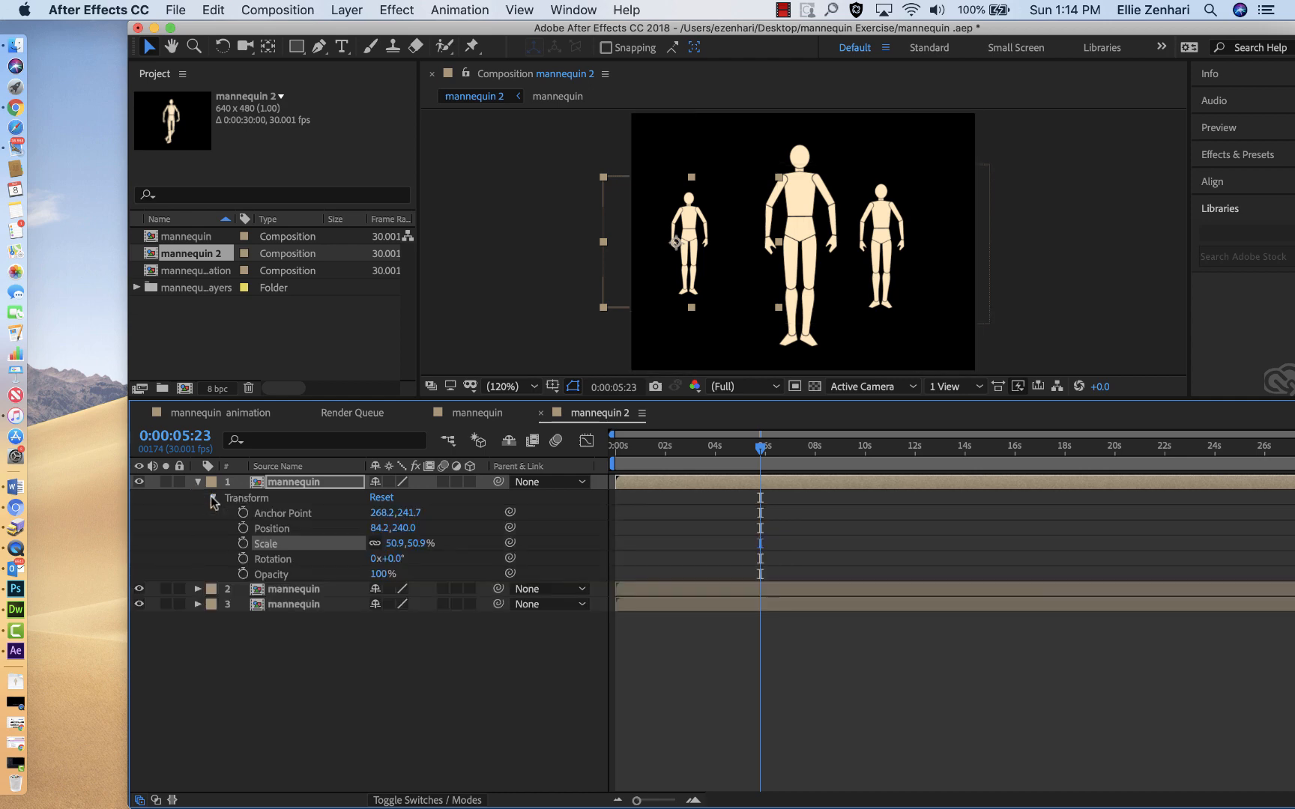
pyautogui.click(243, 559)
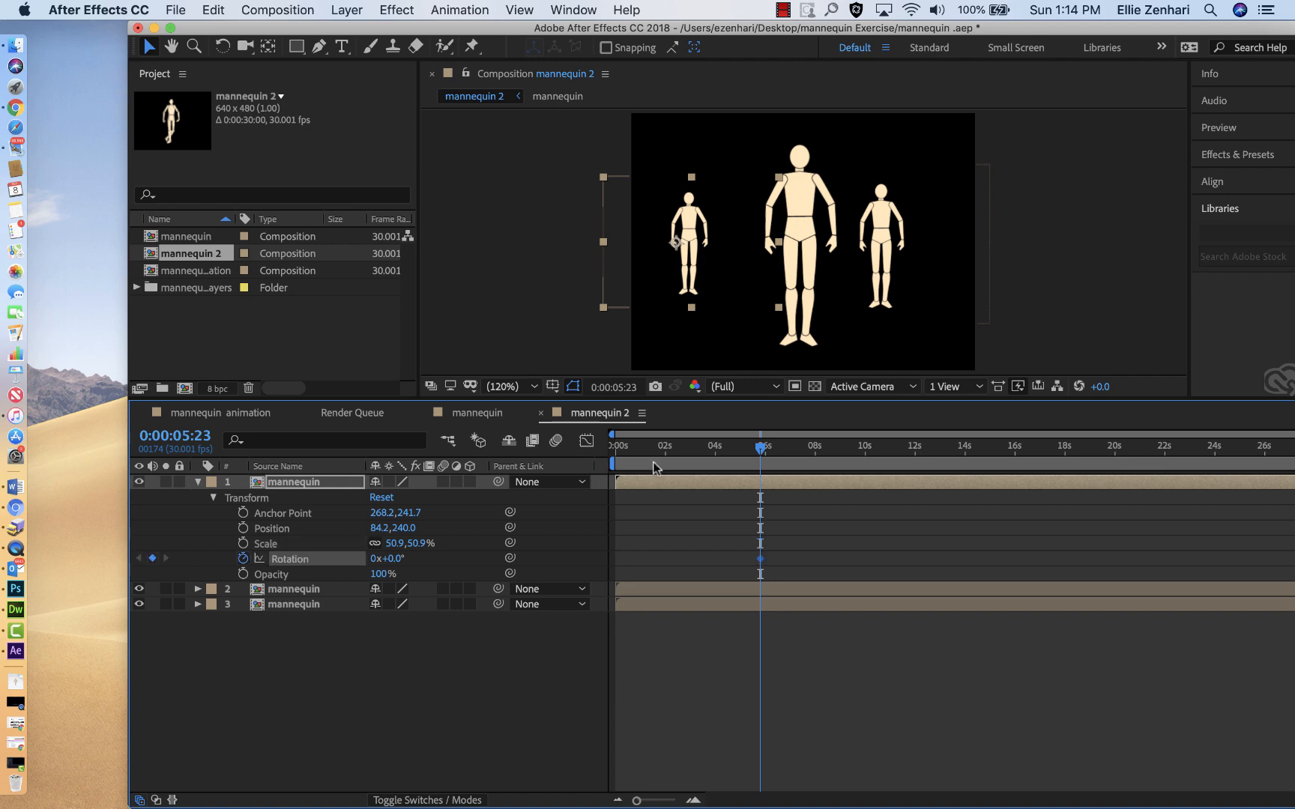
pyautogui.click(686, 450)
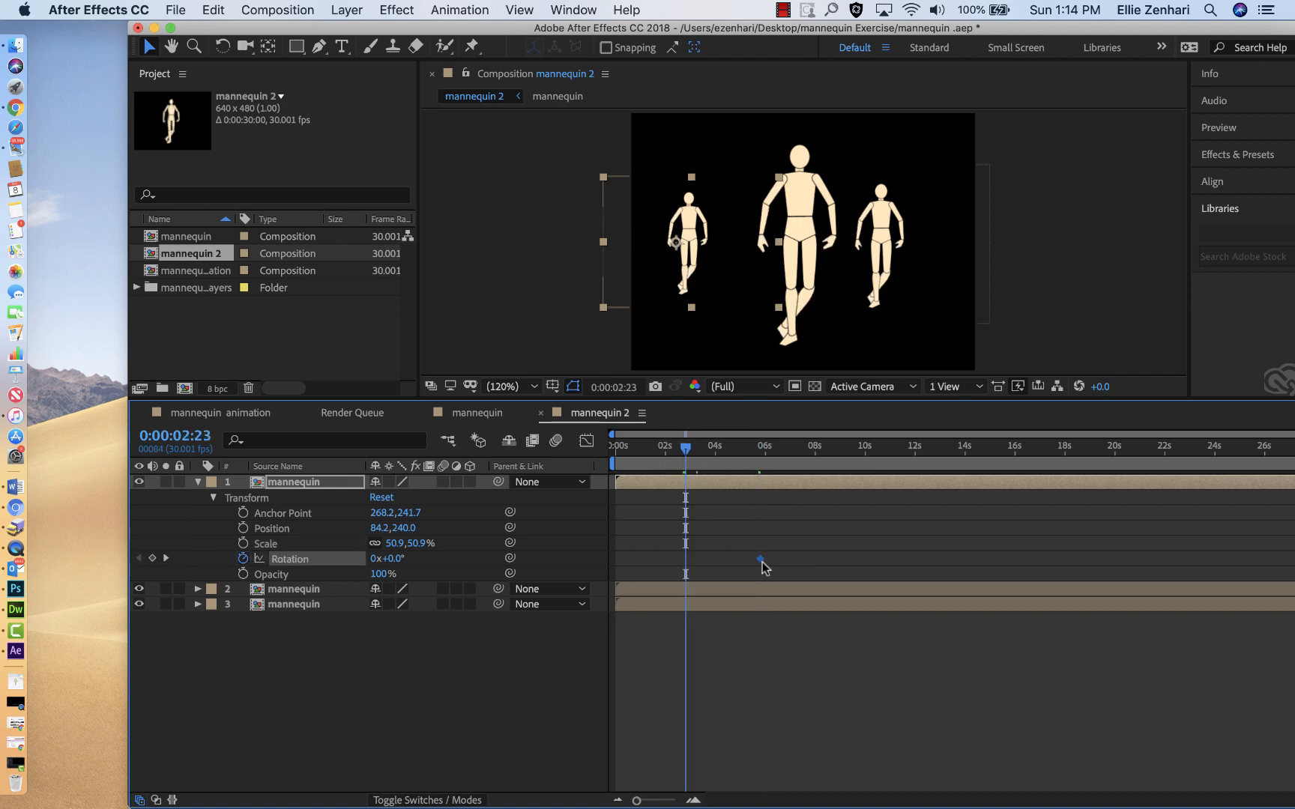
pyautogui.moveTo(760, 559); pyautogui.dragTo(638, 559)
pyautogui.moveTo(373, 560); pyautogui.dragTo(395, 579)
pyautogui.moveTo(669, 450); pyautogui.dragTo(642, 454)
pyautogui.press('space')
pyautogui.press('space')
pyautogui.press('space')
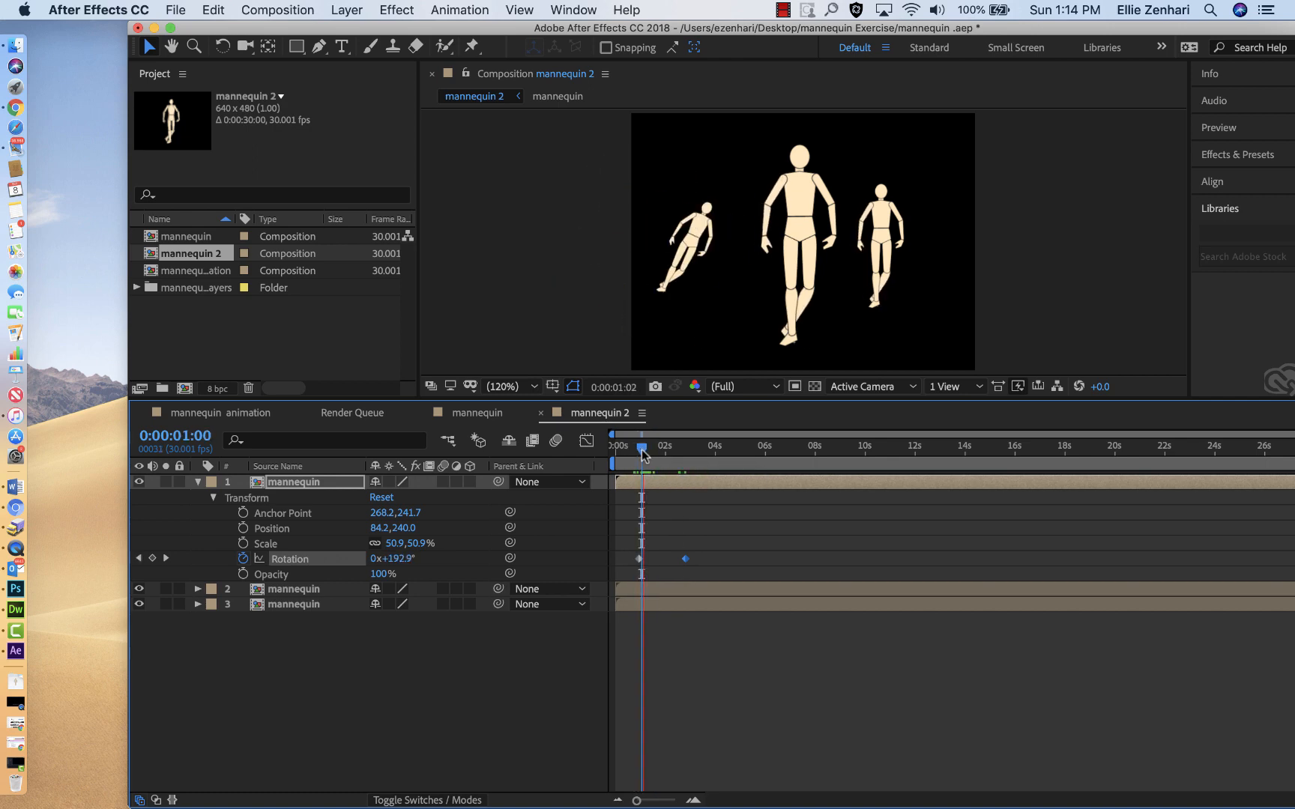
pyautogui.press('space')
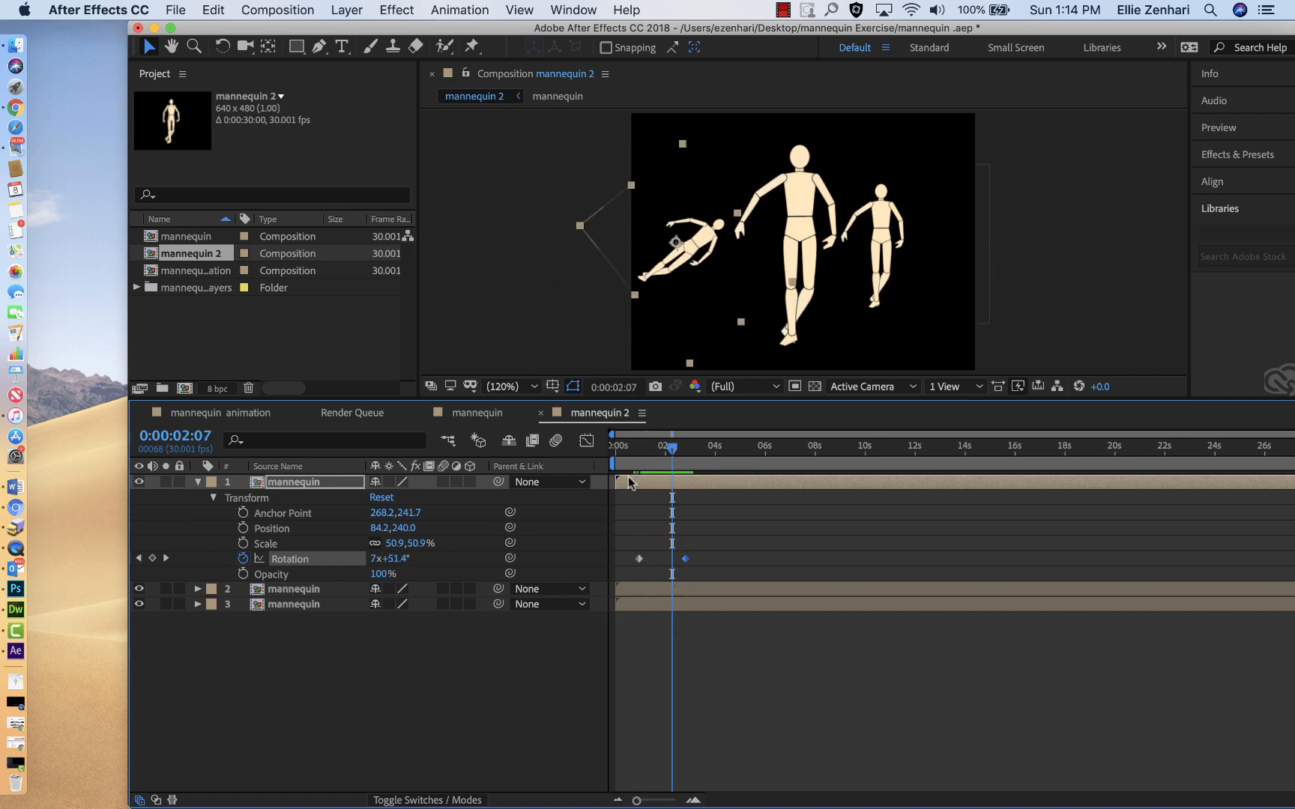
# Step: Set the left mannequin's rotation to exactly 2 turns and 0° at 0:00:02:07
pyautogui.click(401, 560)
pyautogui.write('0')
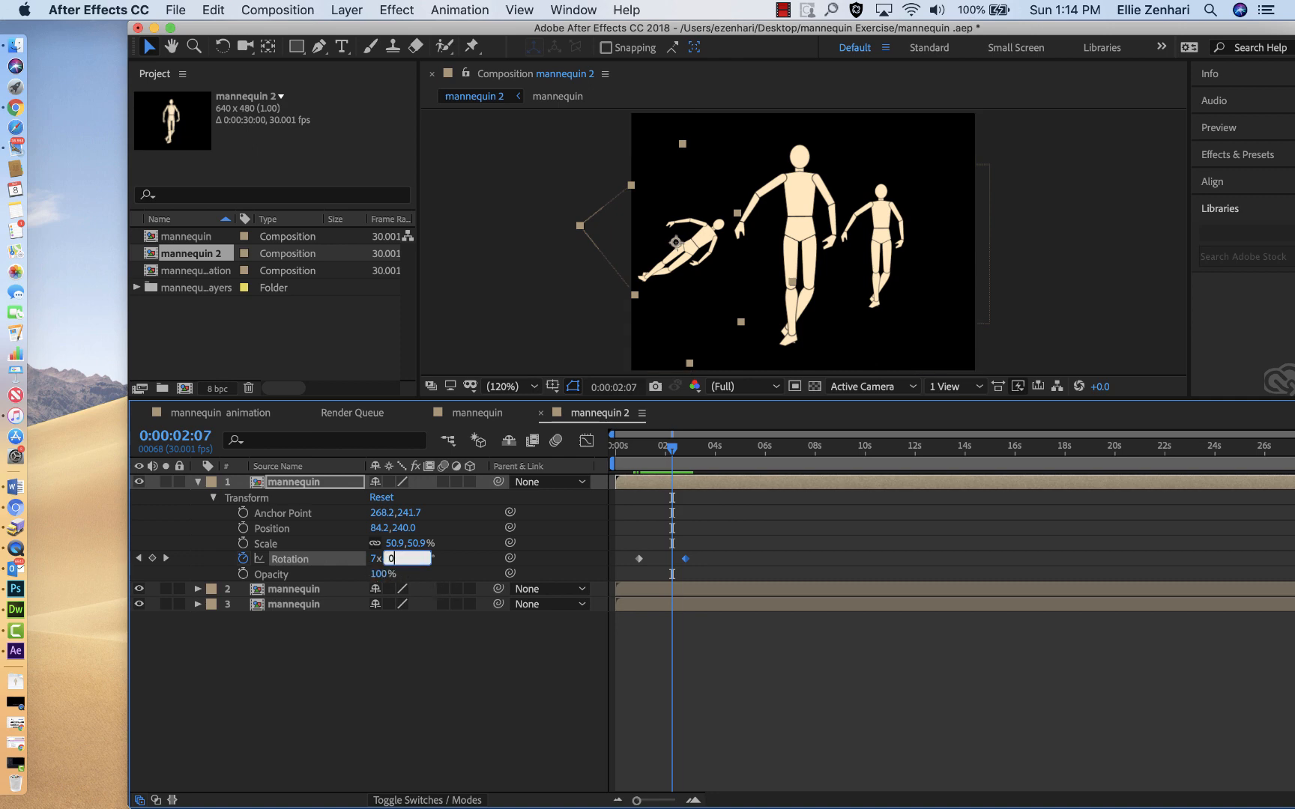
pyautogui.press('Return')
pyautogui.click(373, 559)
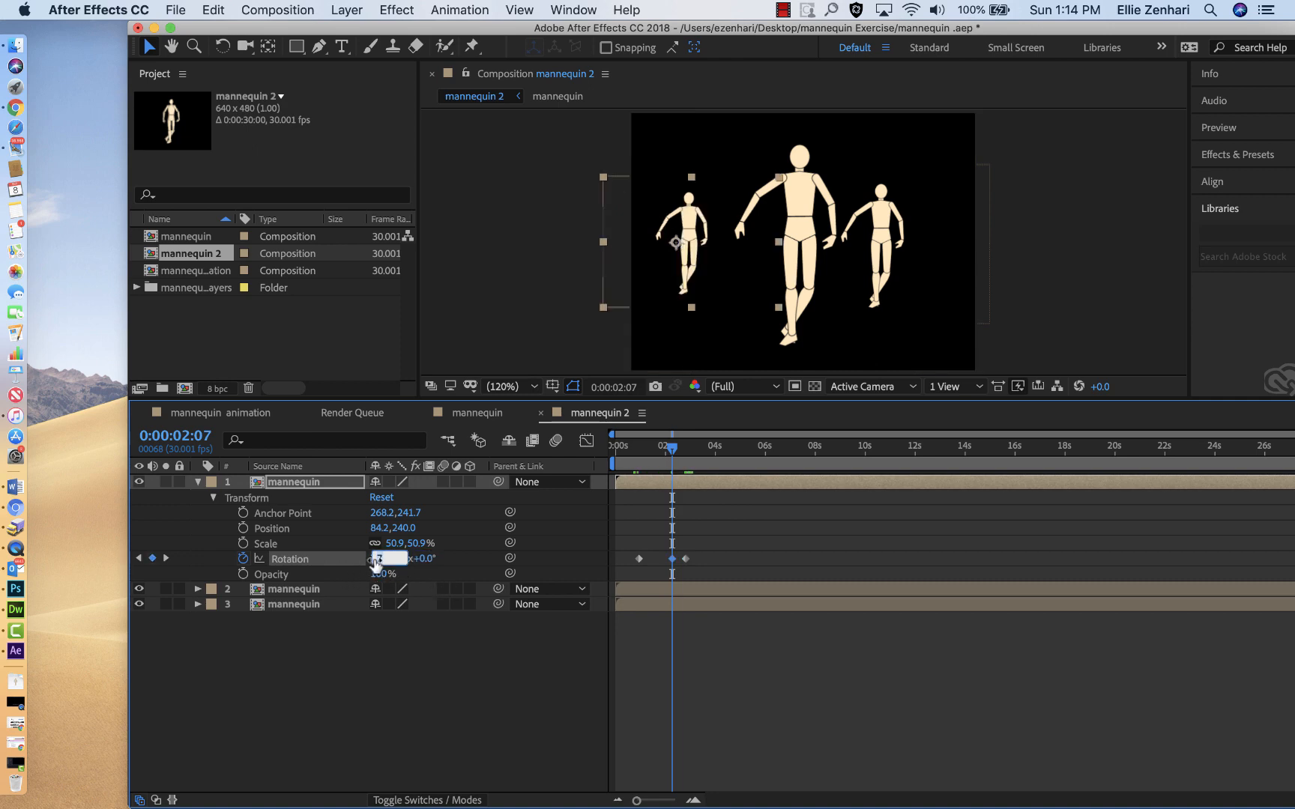
pyautogui.write('2')
pyautogui.press('Return')
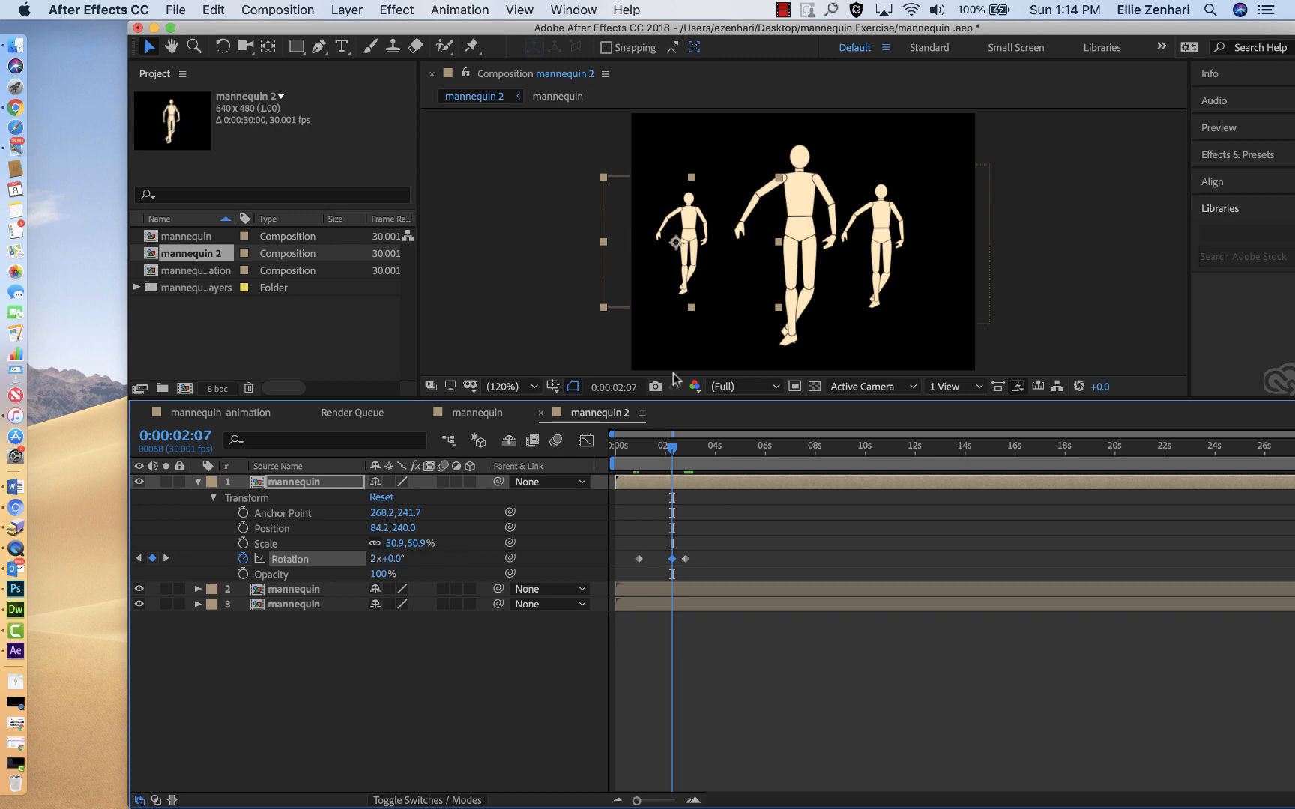
# Step: Move the large and right-hand mannequins further right, and lower the left one to about position 94.2, 310.2
pyautogui.click(890, 268)
pyautogui.moveTo(889, 265); pyautogui.dragTo(904, 265)
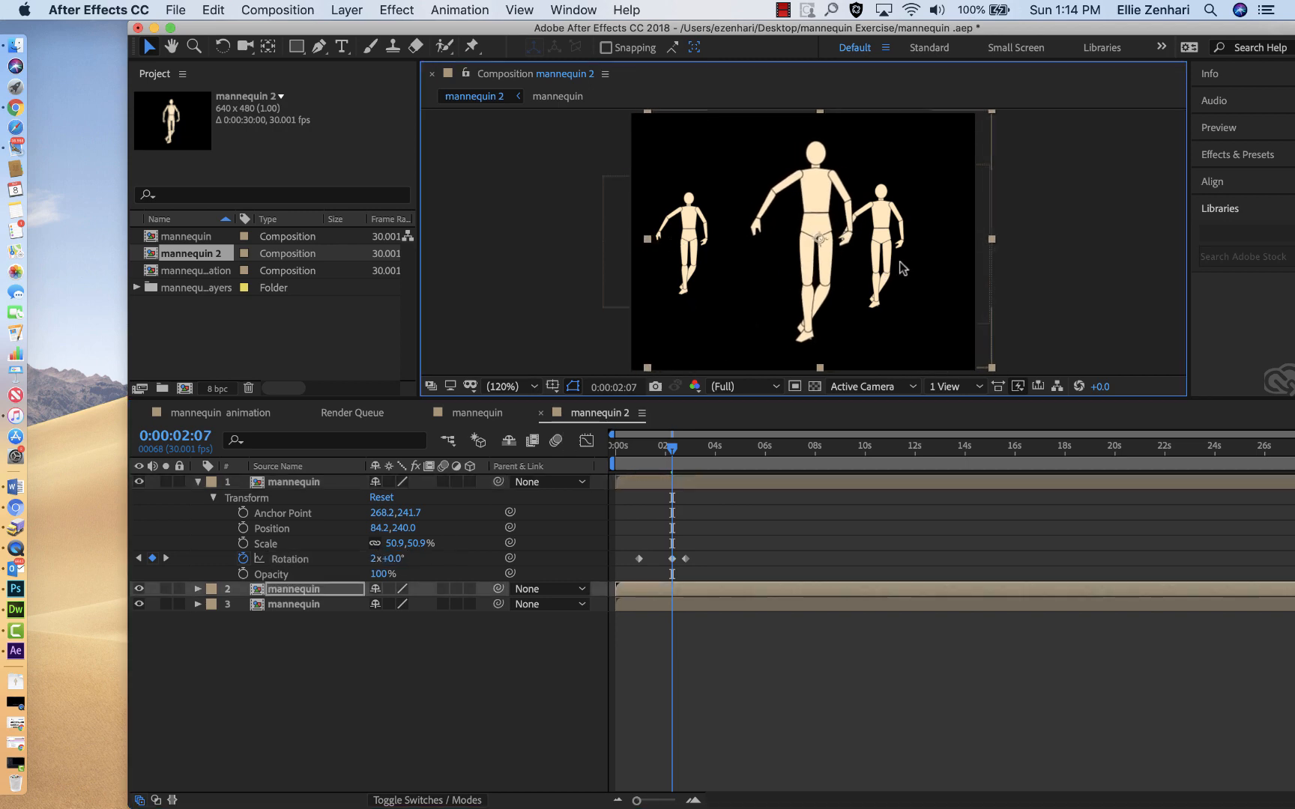
pyautogui.click(636, 604)
pyautogui.click(894, 257)
pyautogui.moveTo(893, 258); pyautogui.dragTo(931, 260)
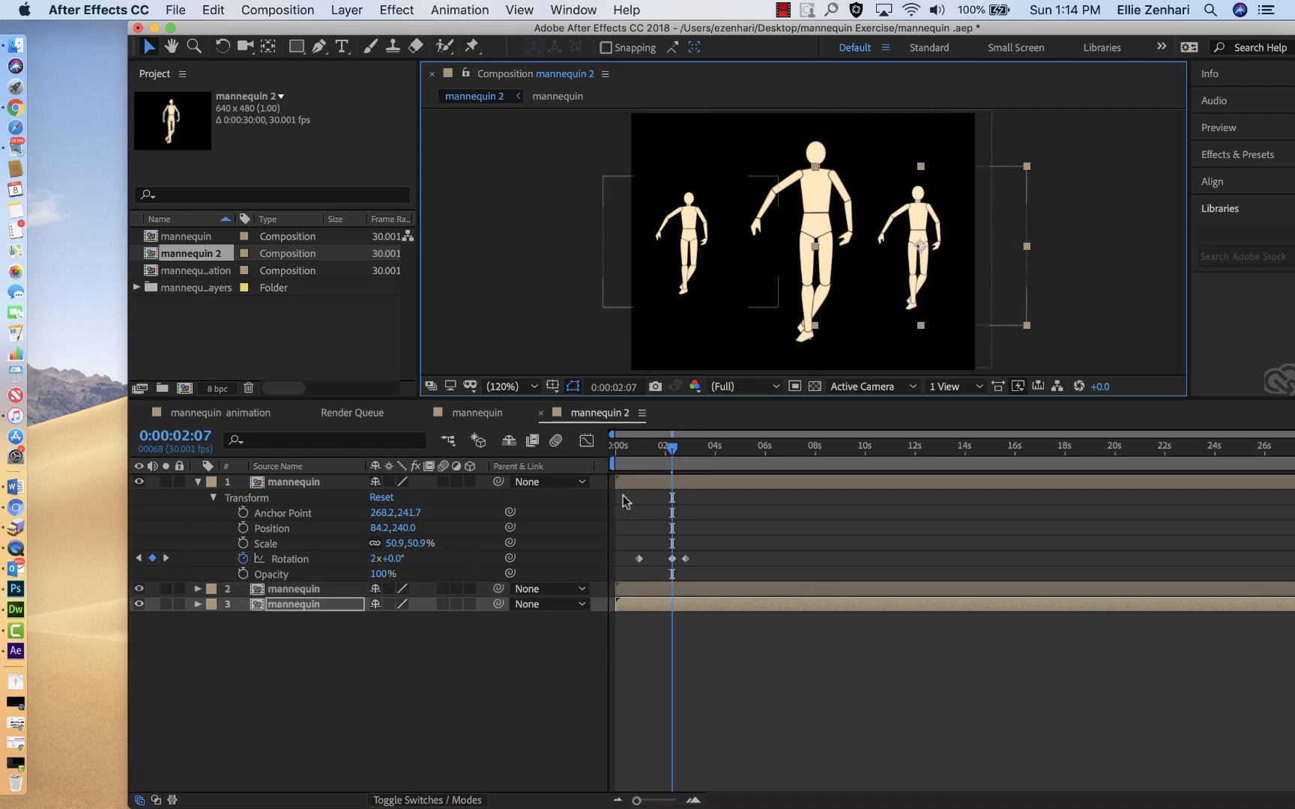
pyautogui.click(294, 486)
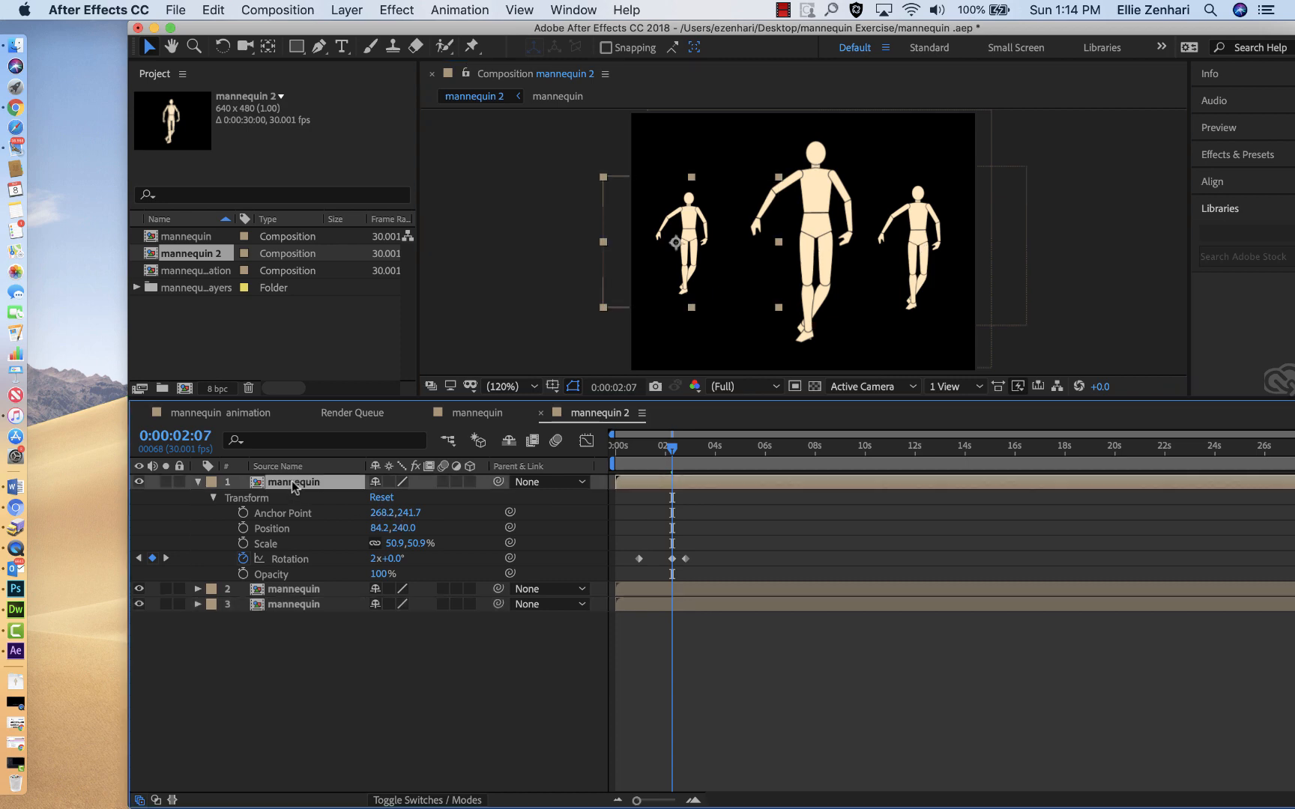
pyautogui.moveTo(688, 266); pyautogui.dragTo(693, 305)
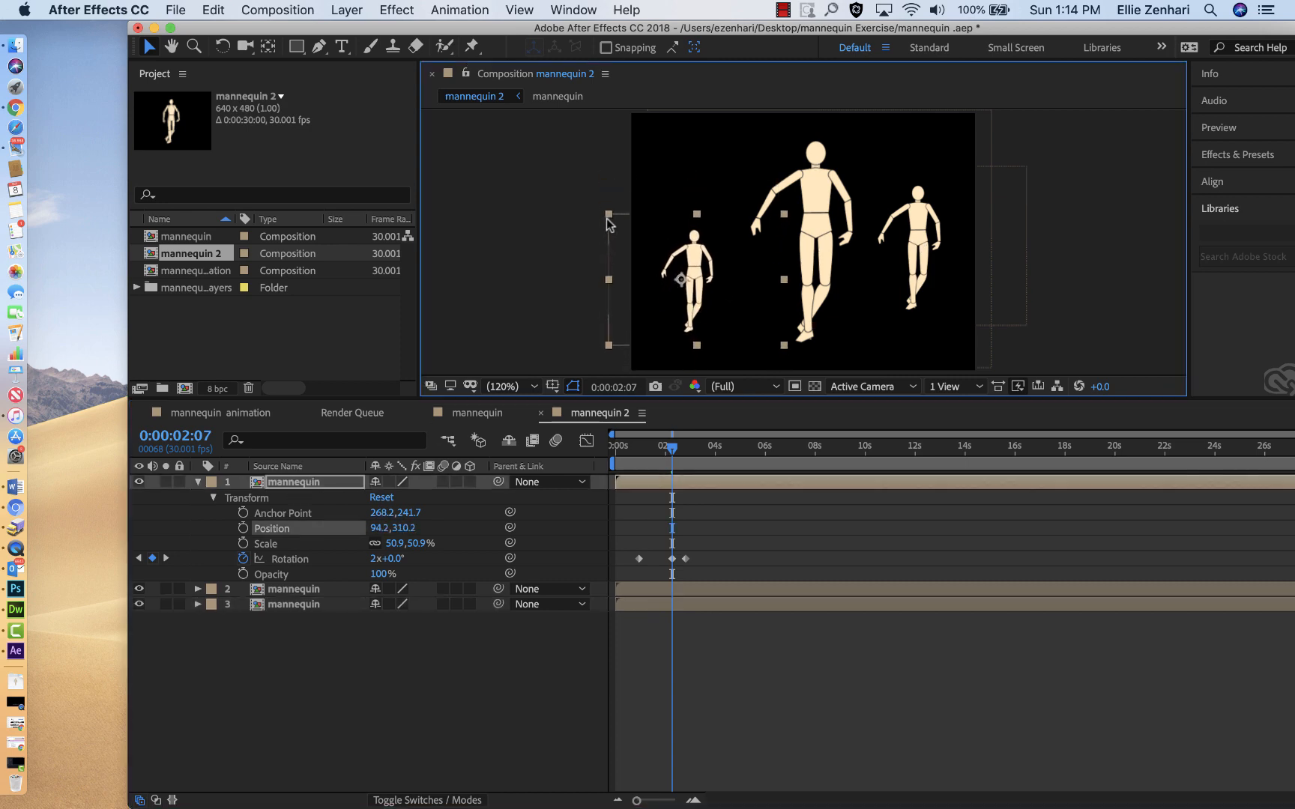
# Step: Enlarge the left mannequin proportionally to about 142.5% and, at 0:00:02:04, move it to about position 296.6, 306.9
pyautogui.moveTo(609, 219); pyautogui.dragTo(476, 54)
pyautogui.moveTo(711, 276); pyautogui.dragTo(723, 251)
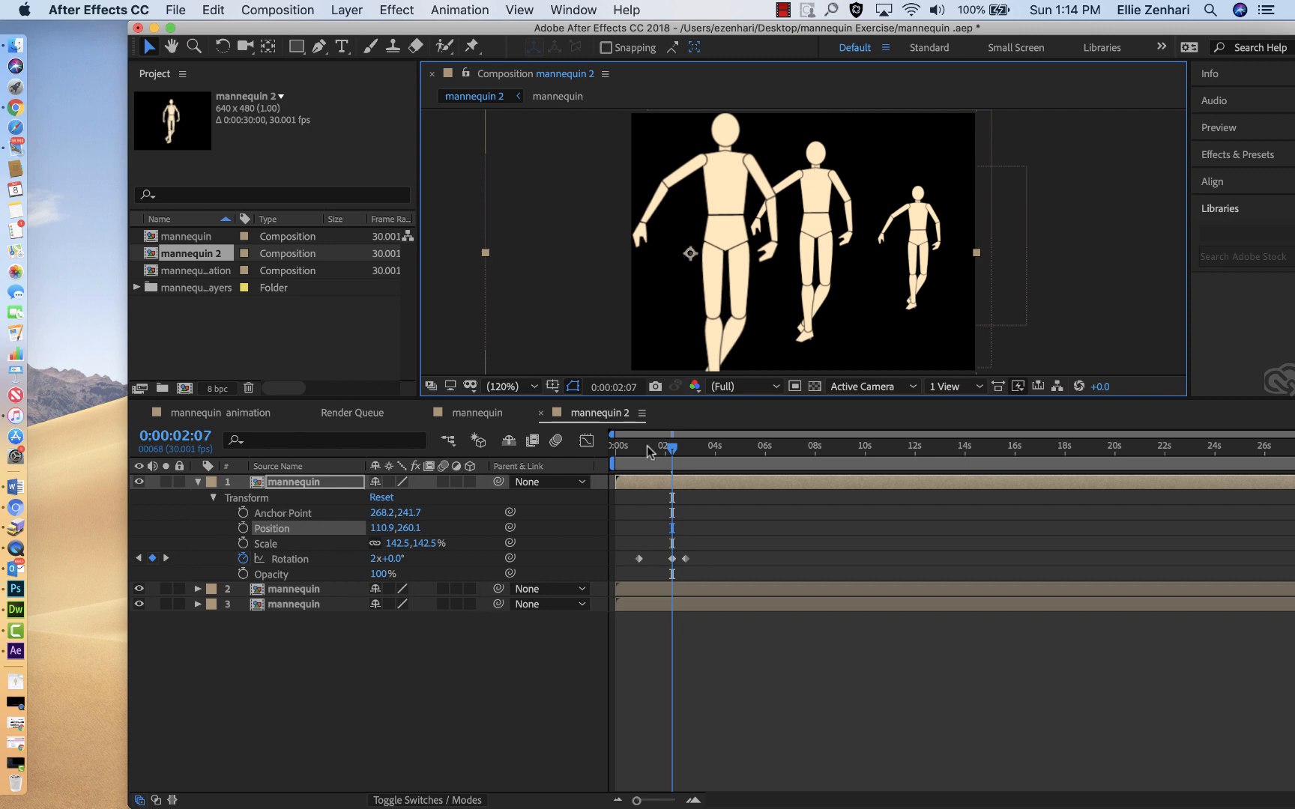
pyautogui.moveTo(669, 449)
pyautogui.mouseDown()
pyautogui.moveTo(641, 448)
pyautogui.moveTo(669, 448)
pyautogui.mouseUp()
pyautogui.moveTo(685, 202); pyautogui.dragTo(785, 225)
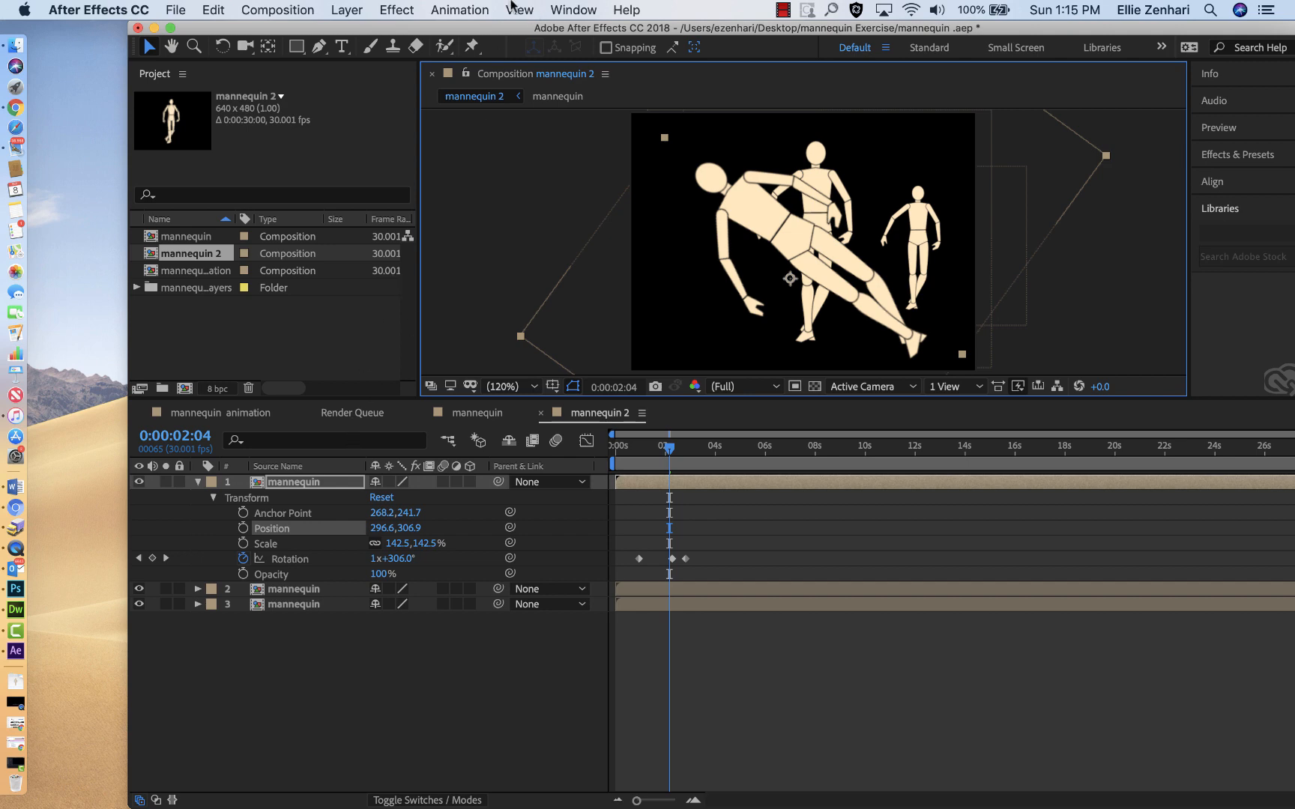
# Step: Add the mannequin 2 composition to the Render Queue
pyautogui.click(572, 9)
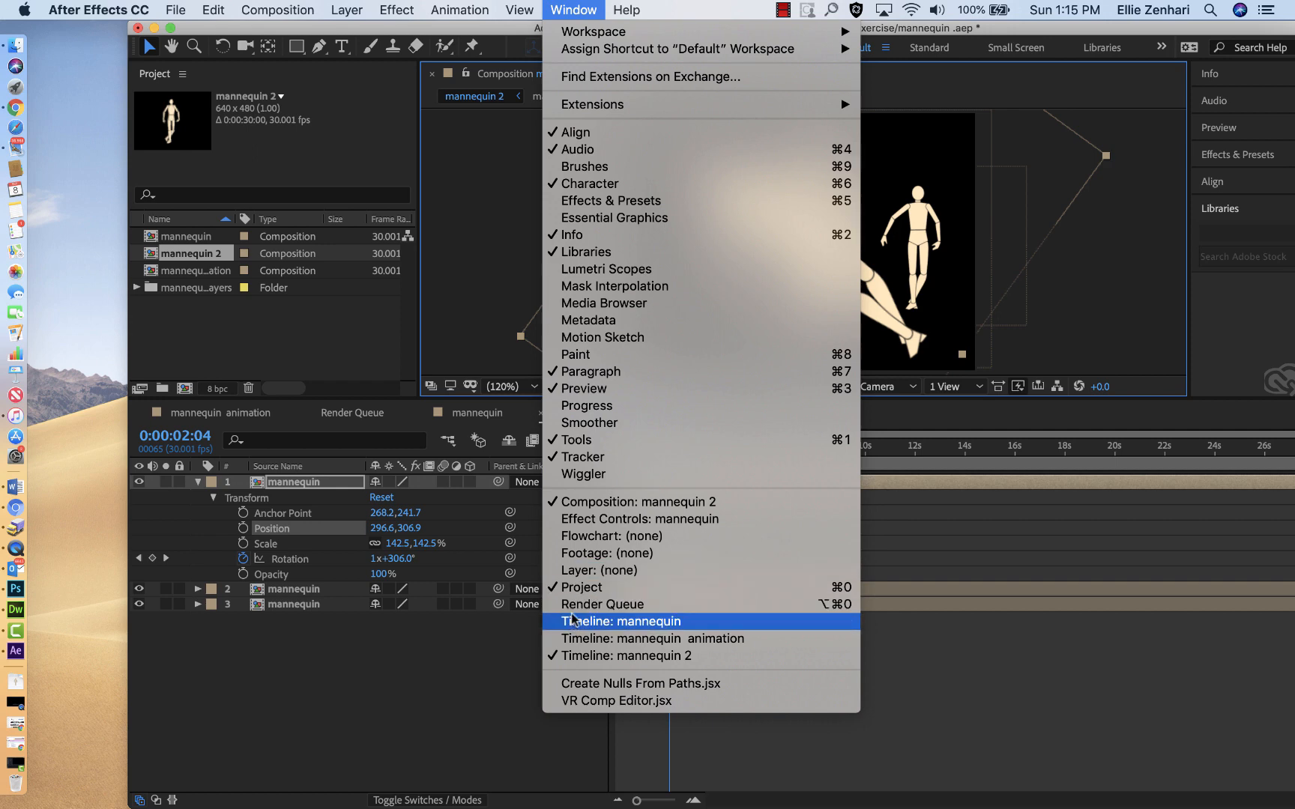
pyautogui.click(324, 759)
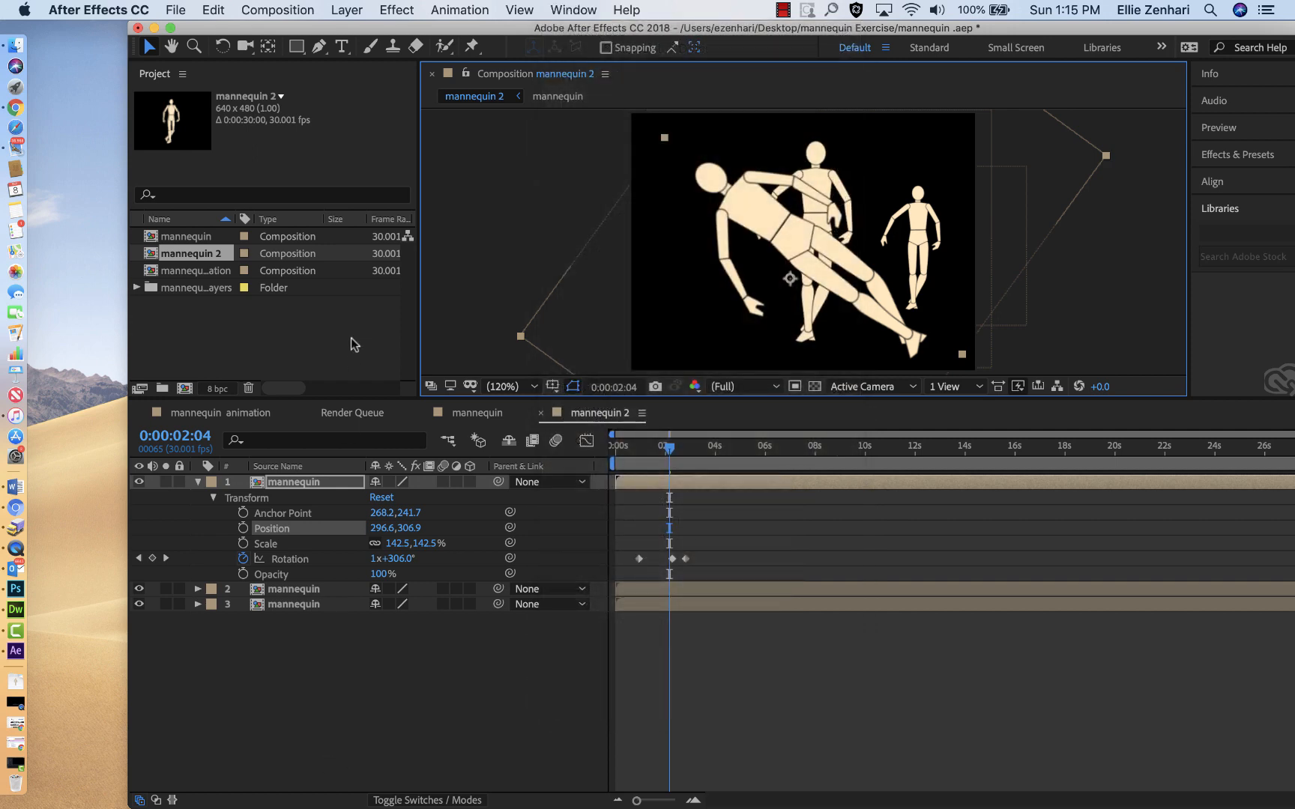
pyautogui.click(352, 417)
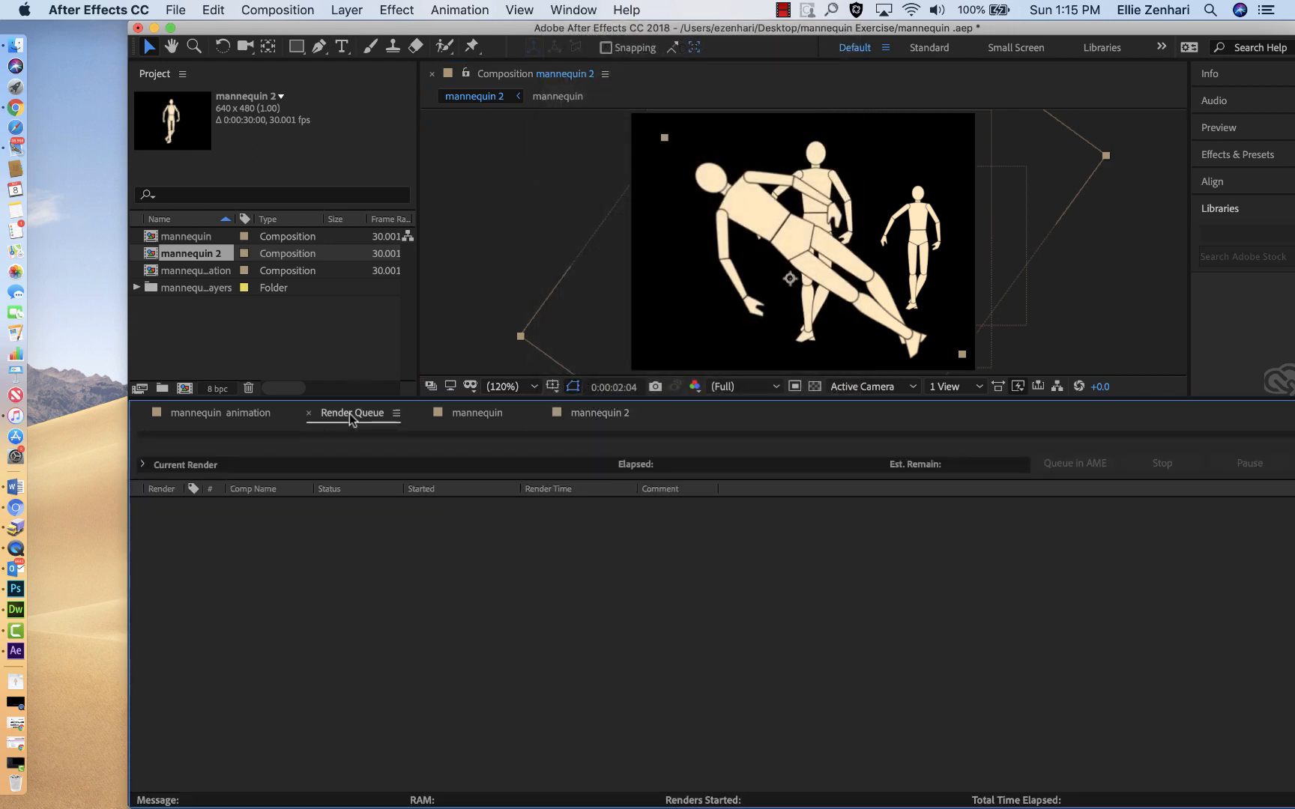
pyautogui.moveTo(147, 255); pyautogui.dragTo(254, 566)
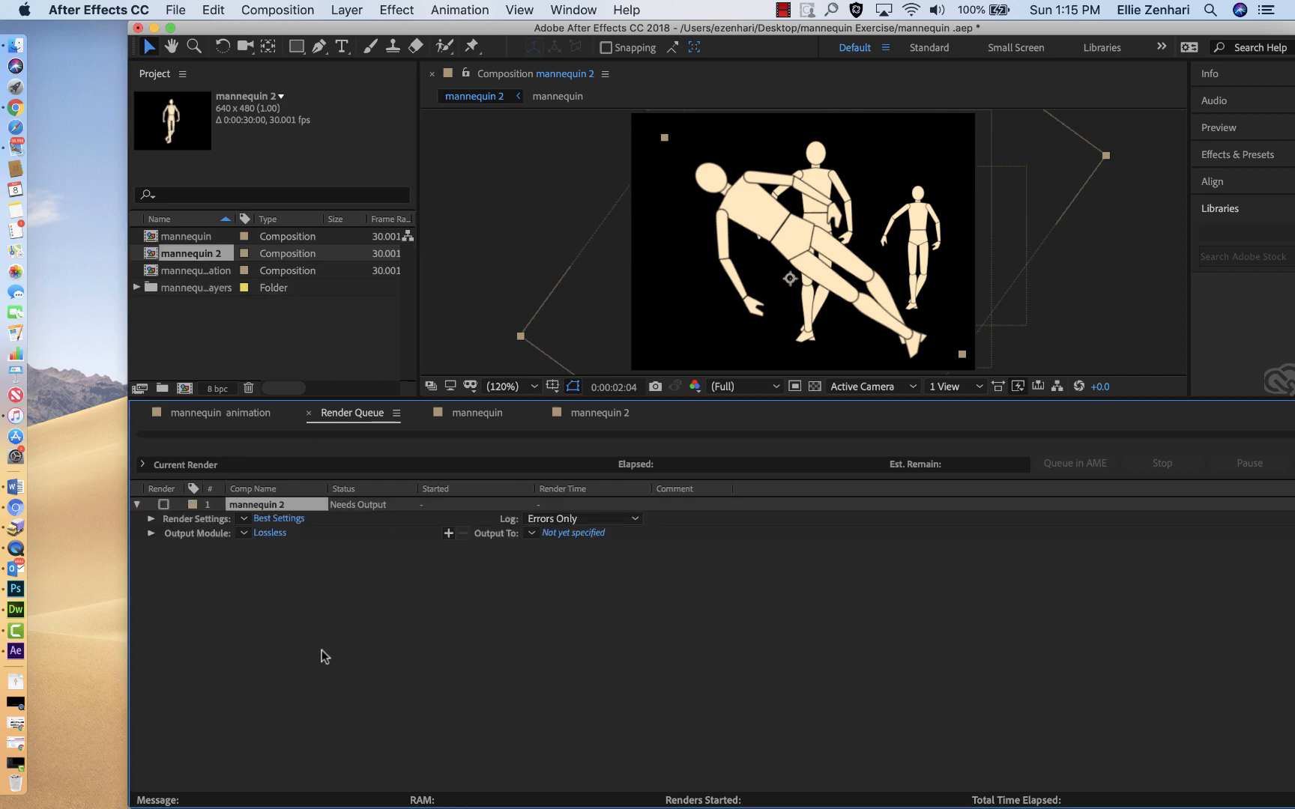
# Step: Review the output module's format and video codec choices, and accept QuickTime with the Animation codec
pyautogui.click(264, 534)
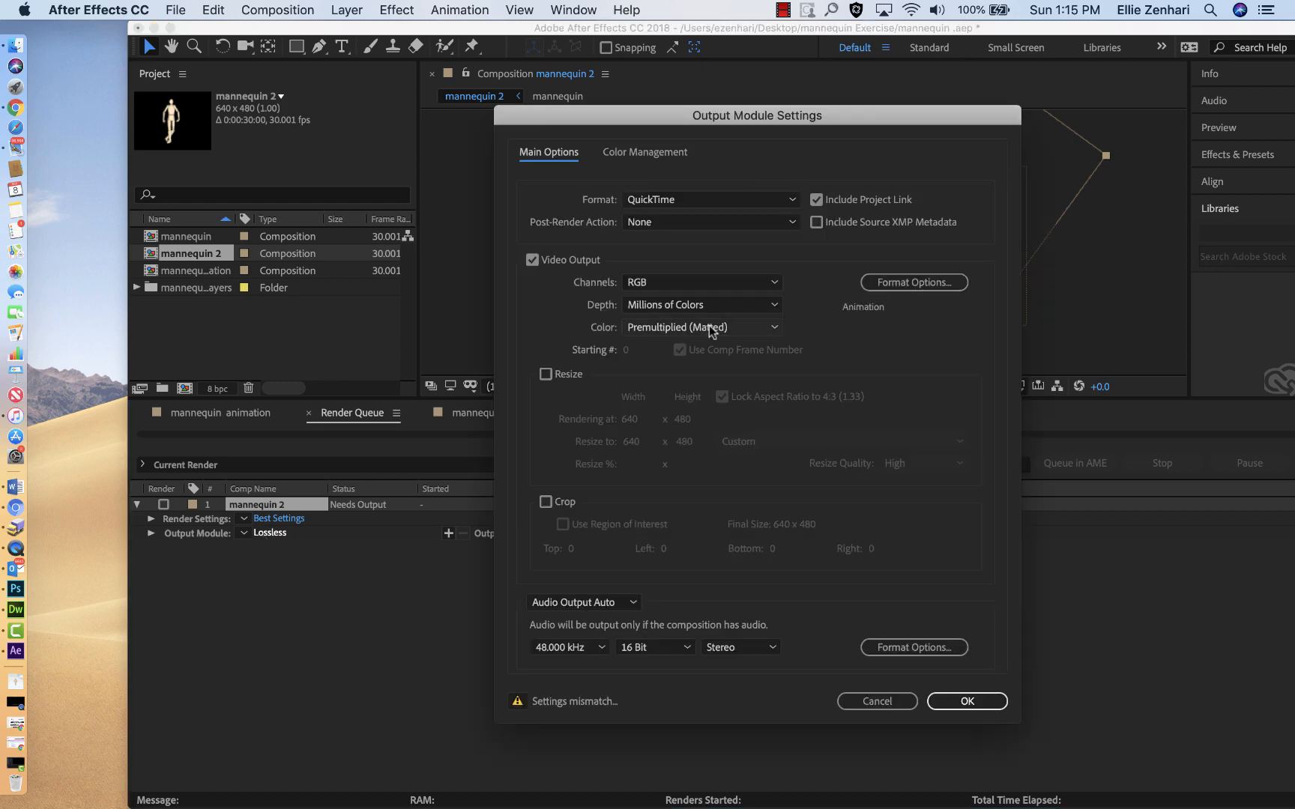
pyautogui.click(793, 200)
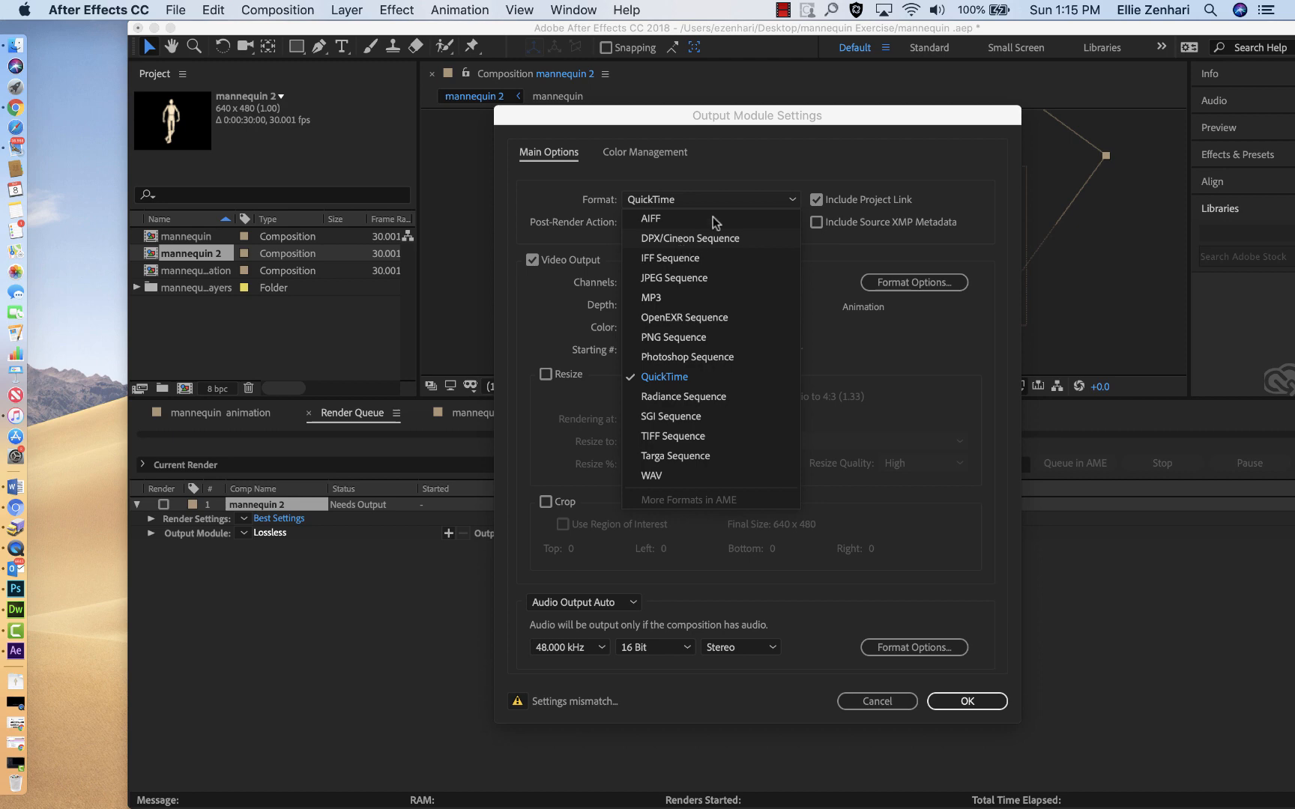
pyautogui.click(940, 373)
pyautogui.click(908, 284)
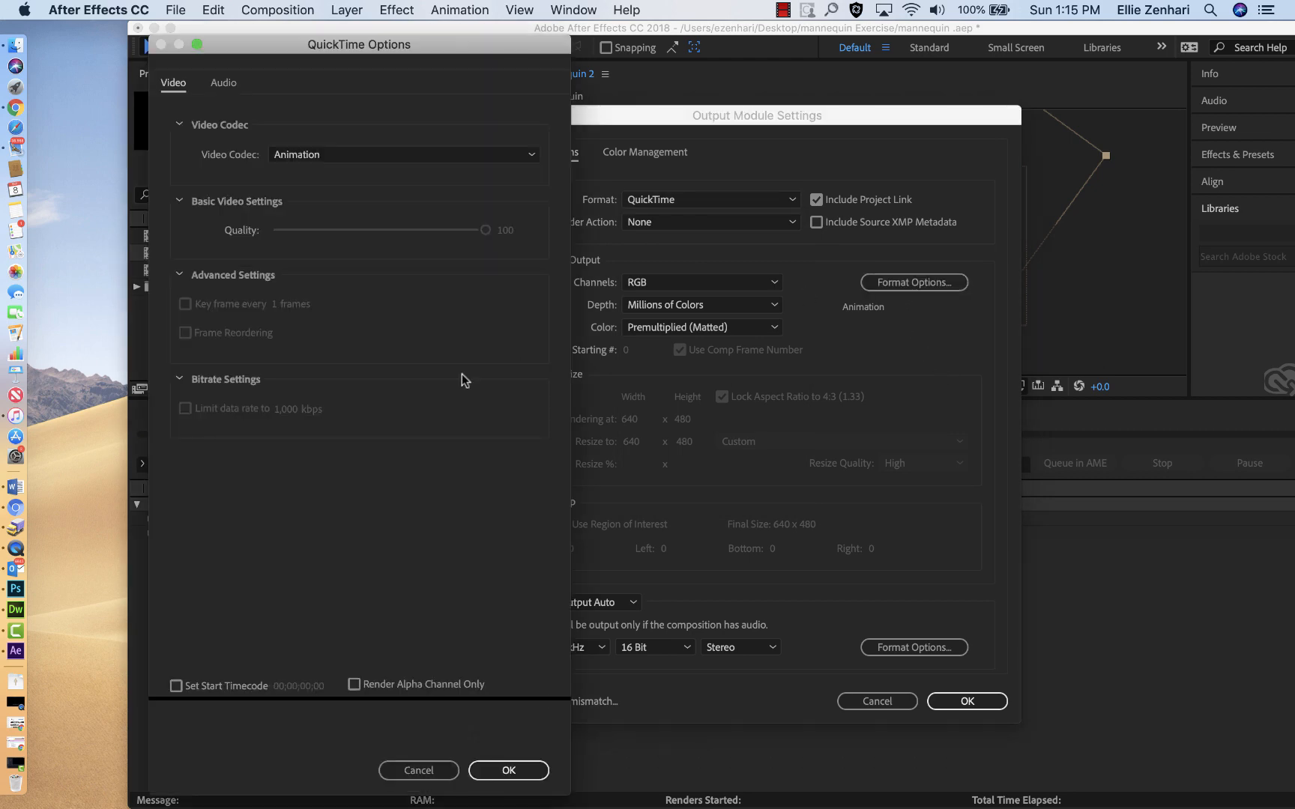
pyautogui.click(430, 157)
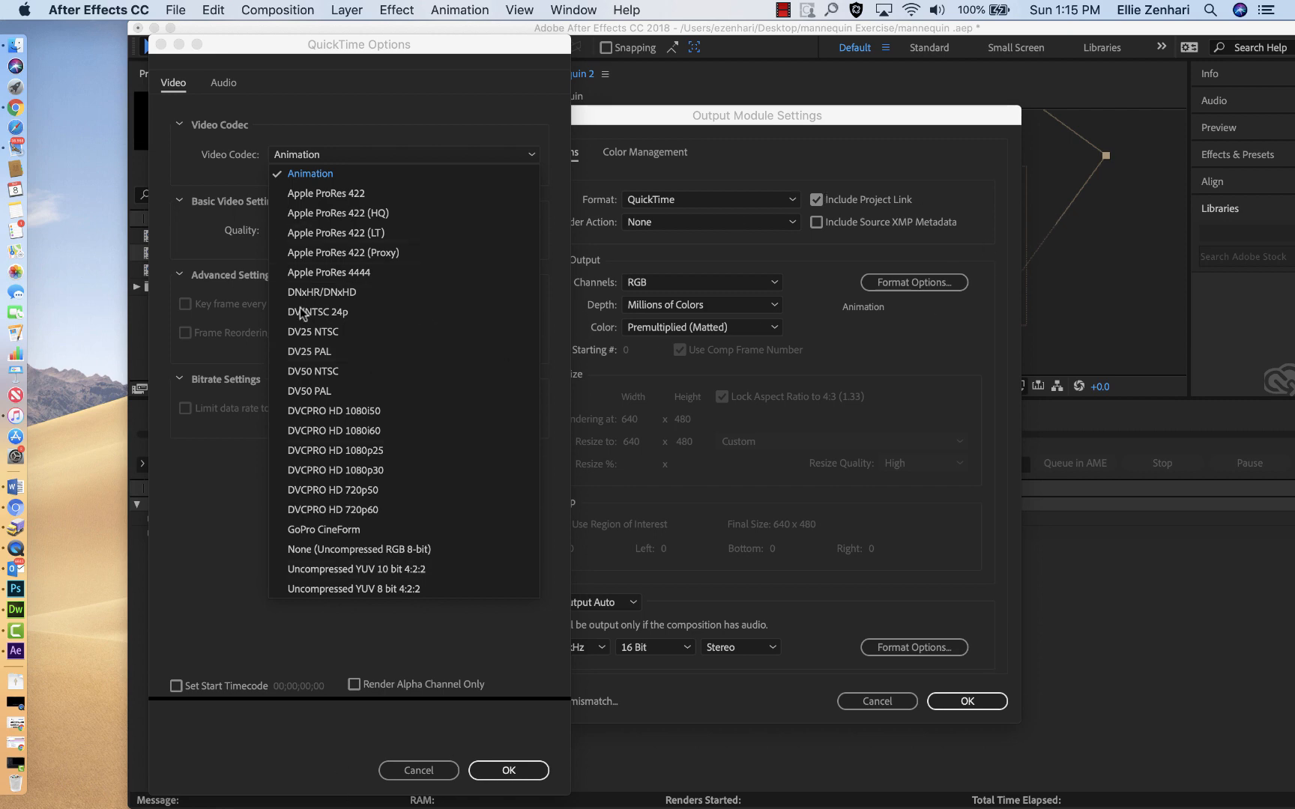
pyautogui.click(424, 772)
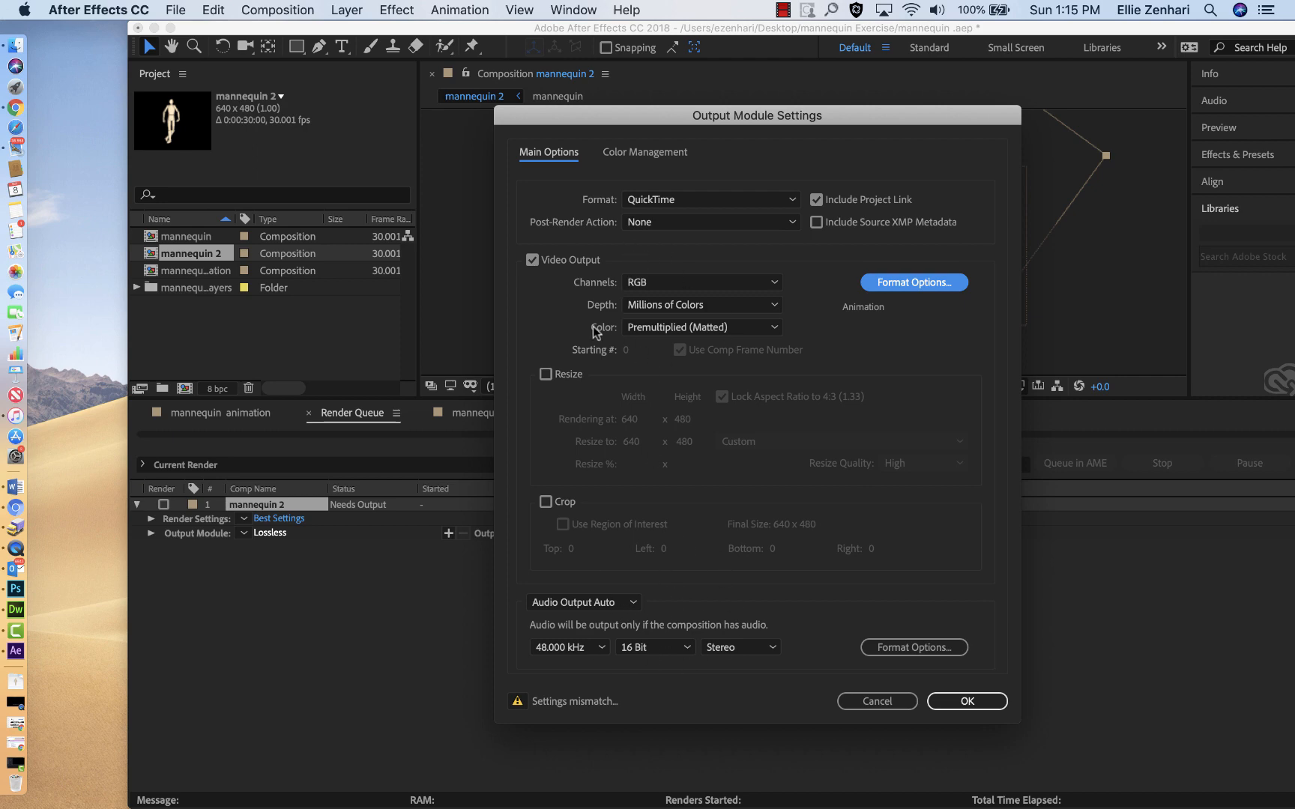
pyautogui.click(952, 704)
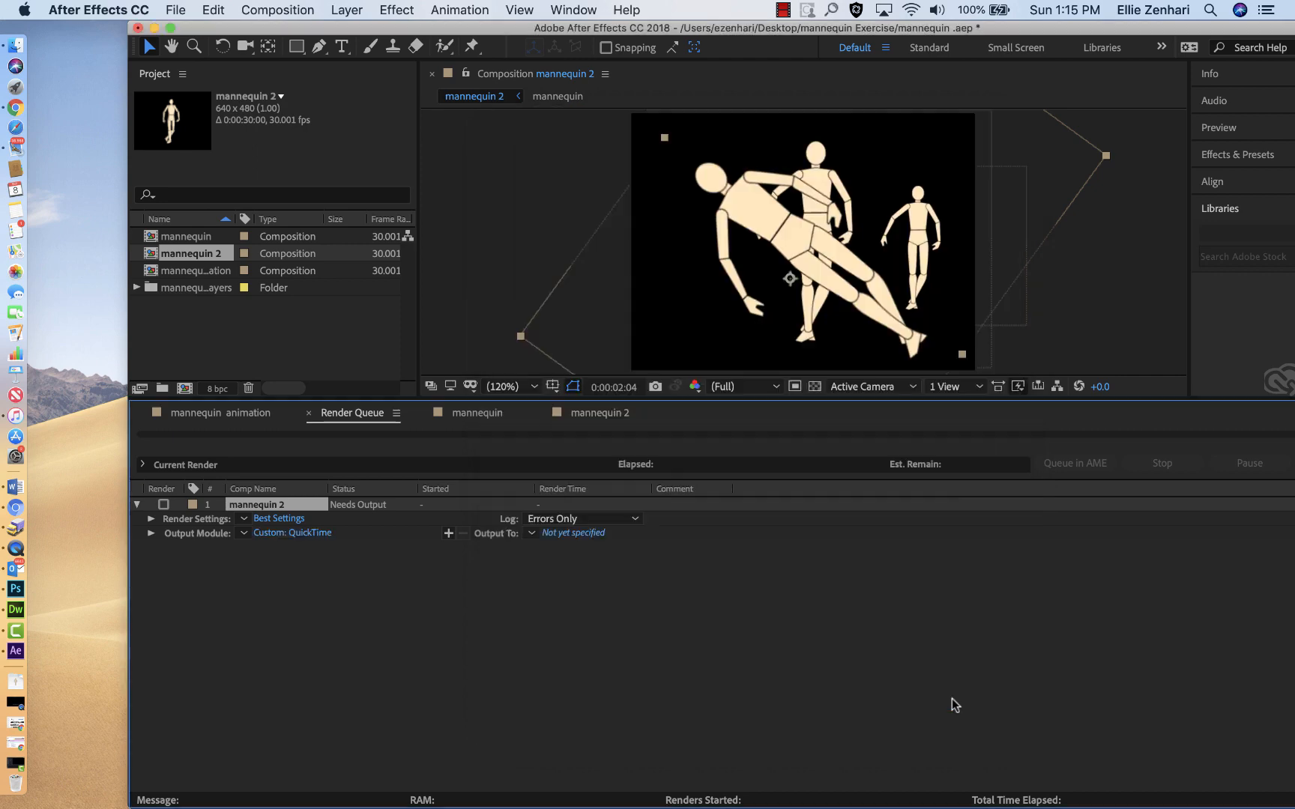
pyautogui.click(297, 533)
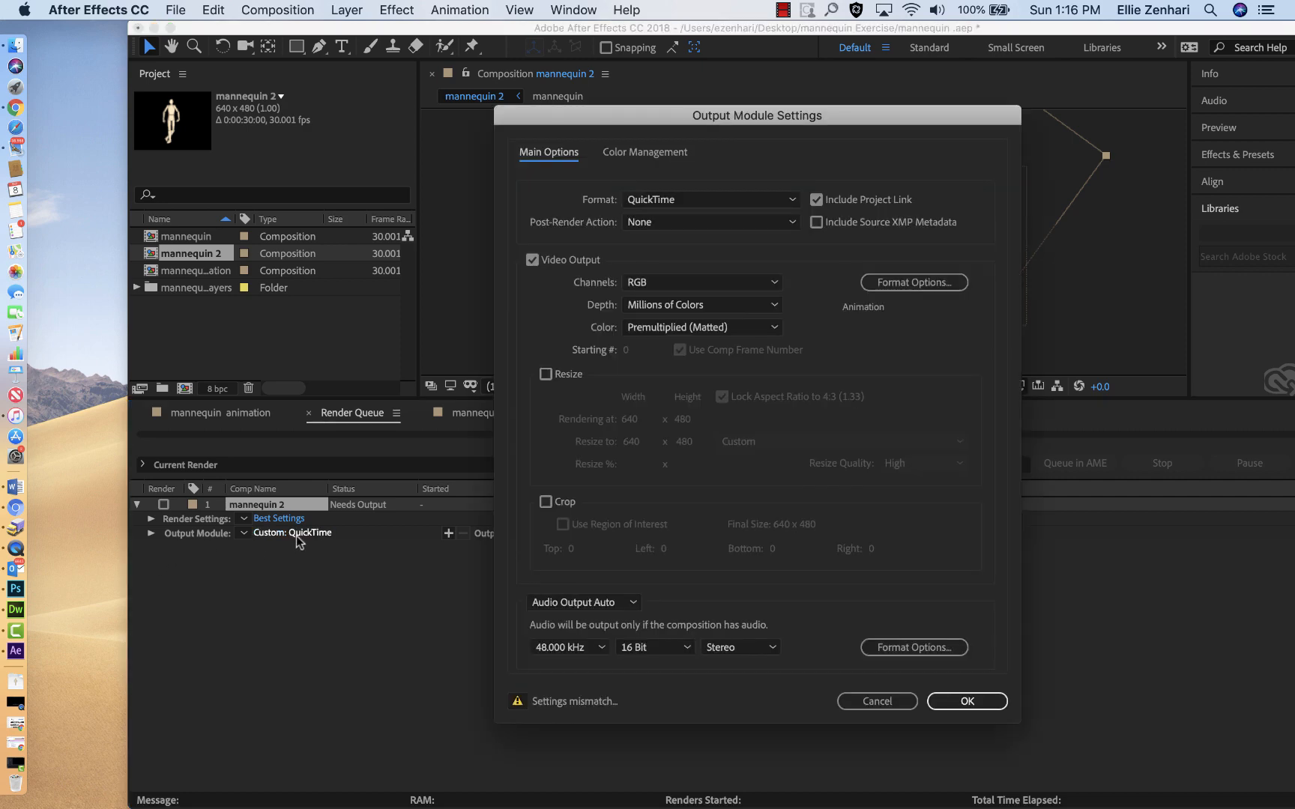
pyautogui.click(974, 703)
# Step: Set the render output to mannequin.mov in the mannequin Exercise folder, and render the queued composition
pyautogui.click(570, 534)
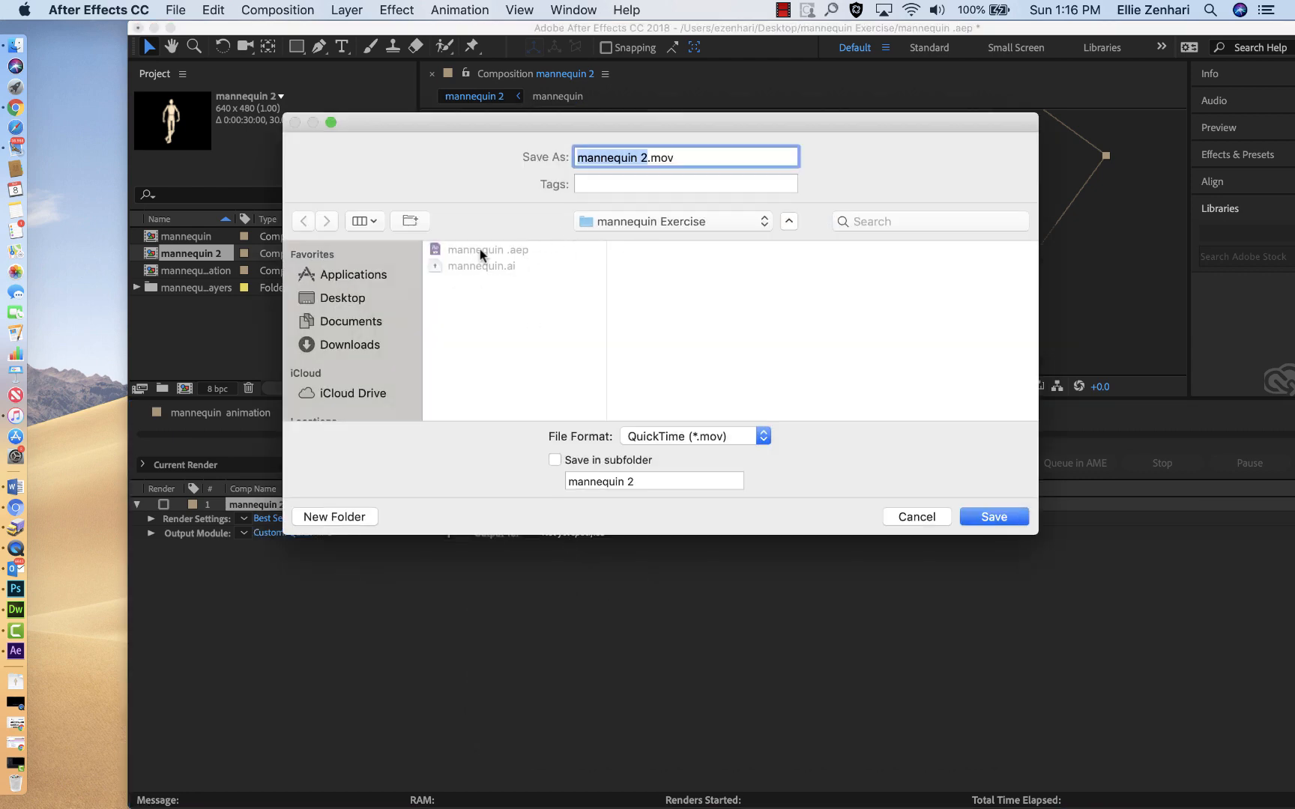
pyautogui.click(645, 159)
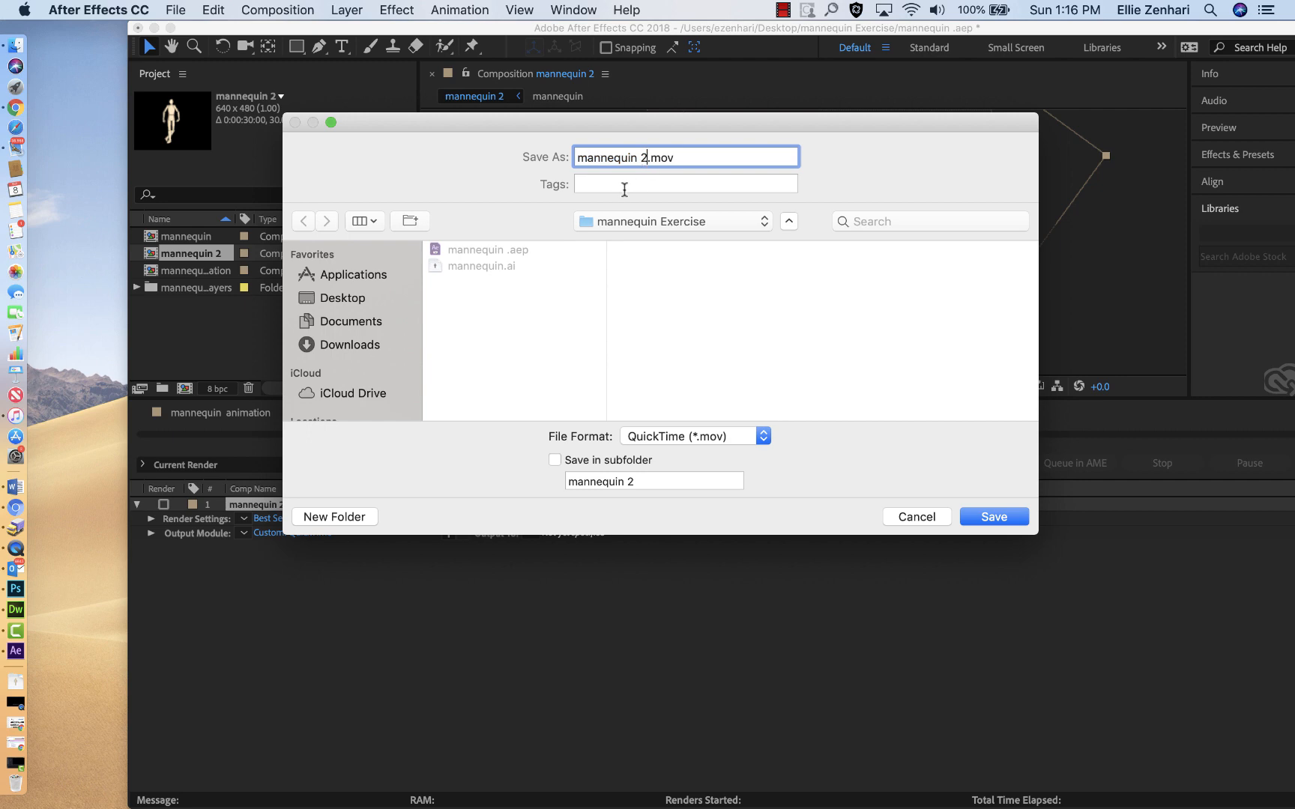
pyautogui.press('BackSpace')
pyautogui.press('BackSpace')
pyautogui.click(744, 436)
pyautogui.click(743, 435)
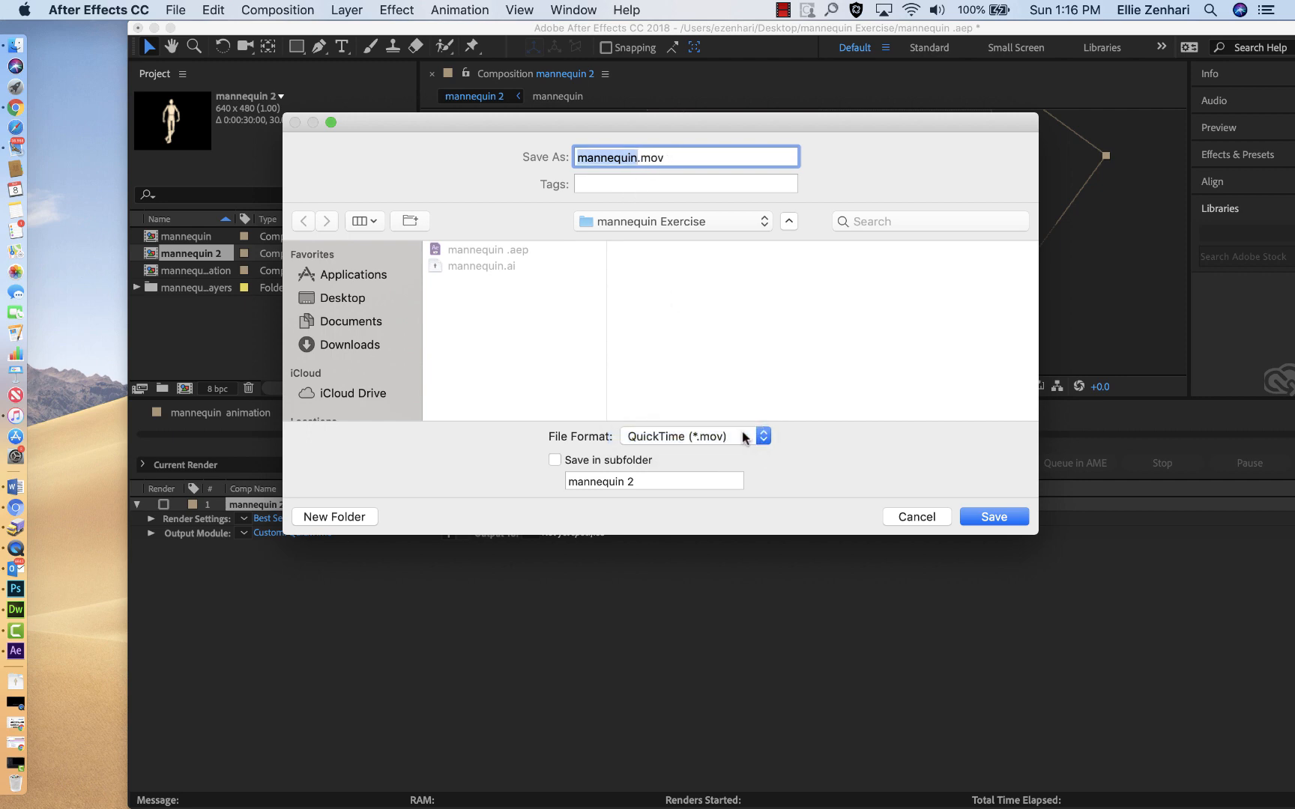
pyautogui.click(981, 524)
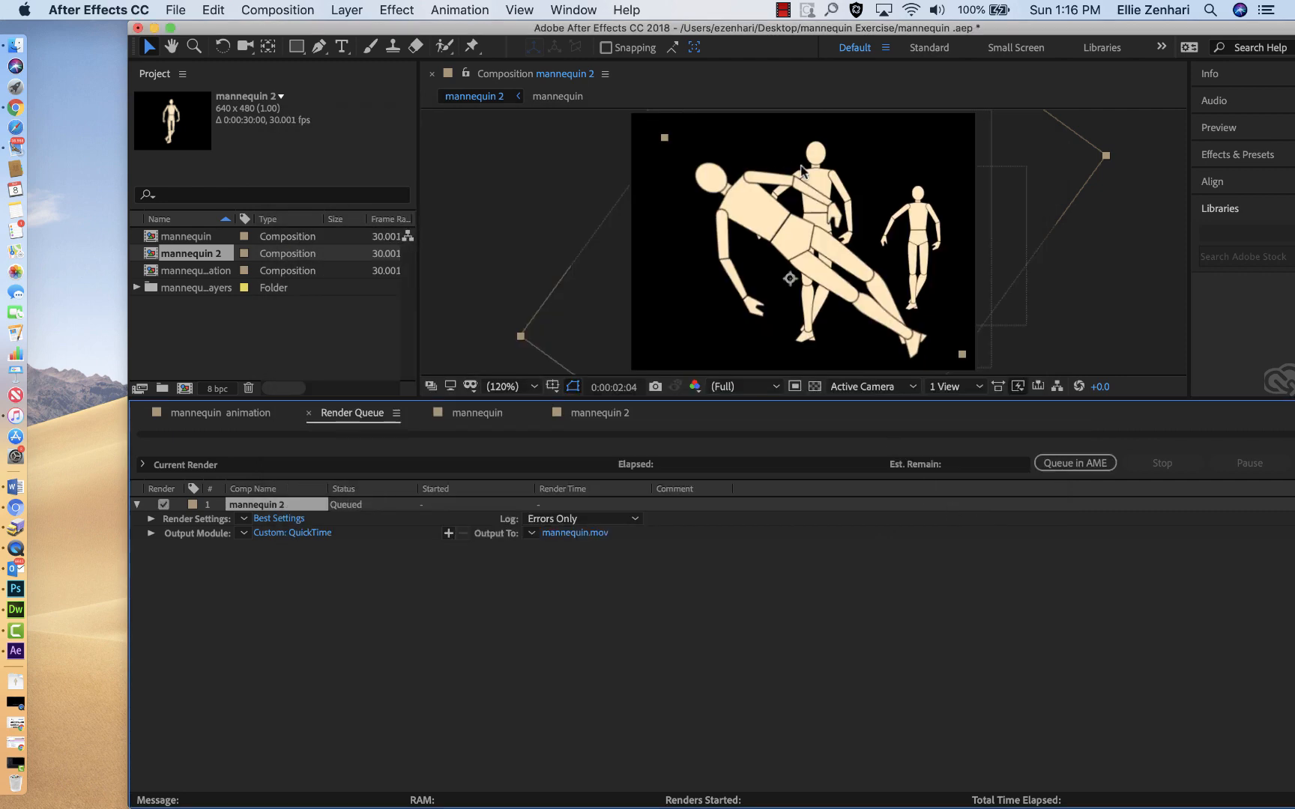
pyautogui.moveTo(685, 27); pyautogui.dragTo(594, 30)
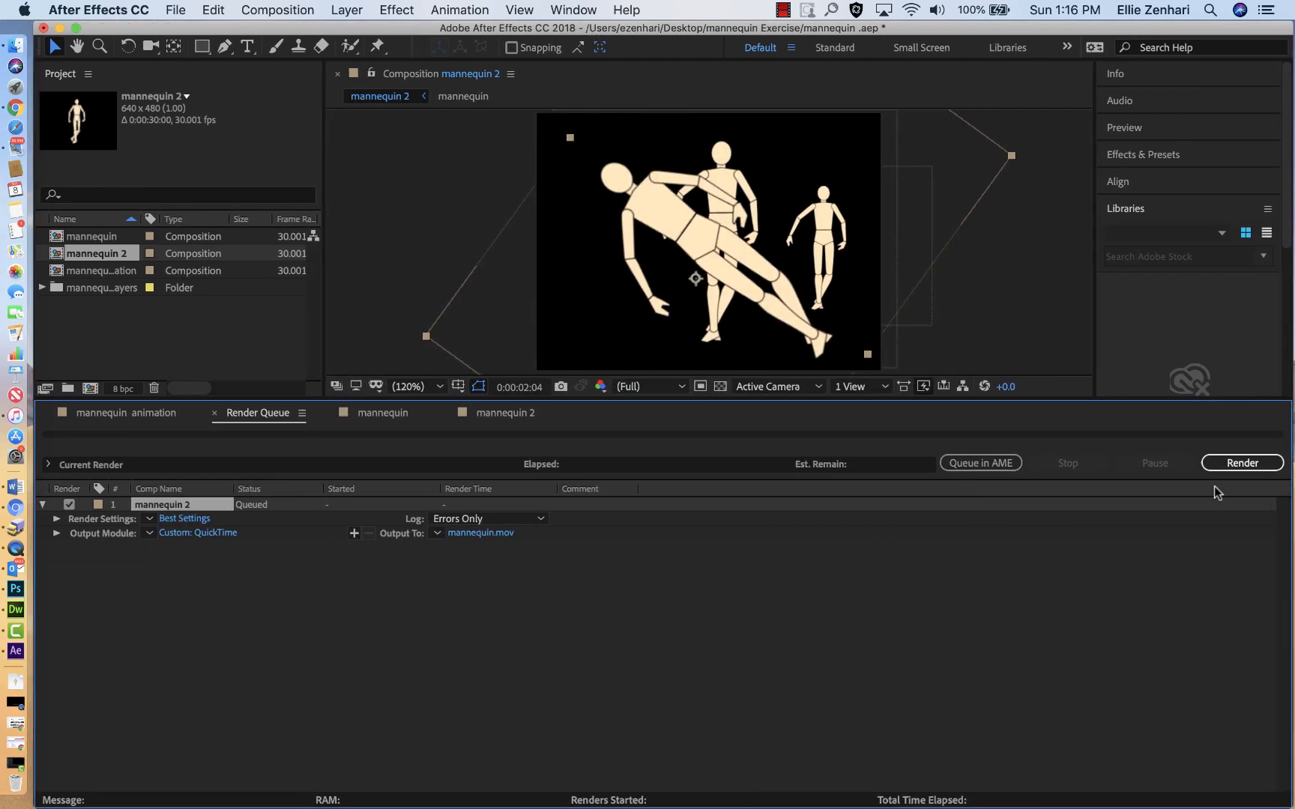
pyautogui.click(1233, 462)
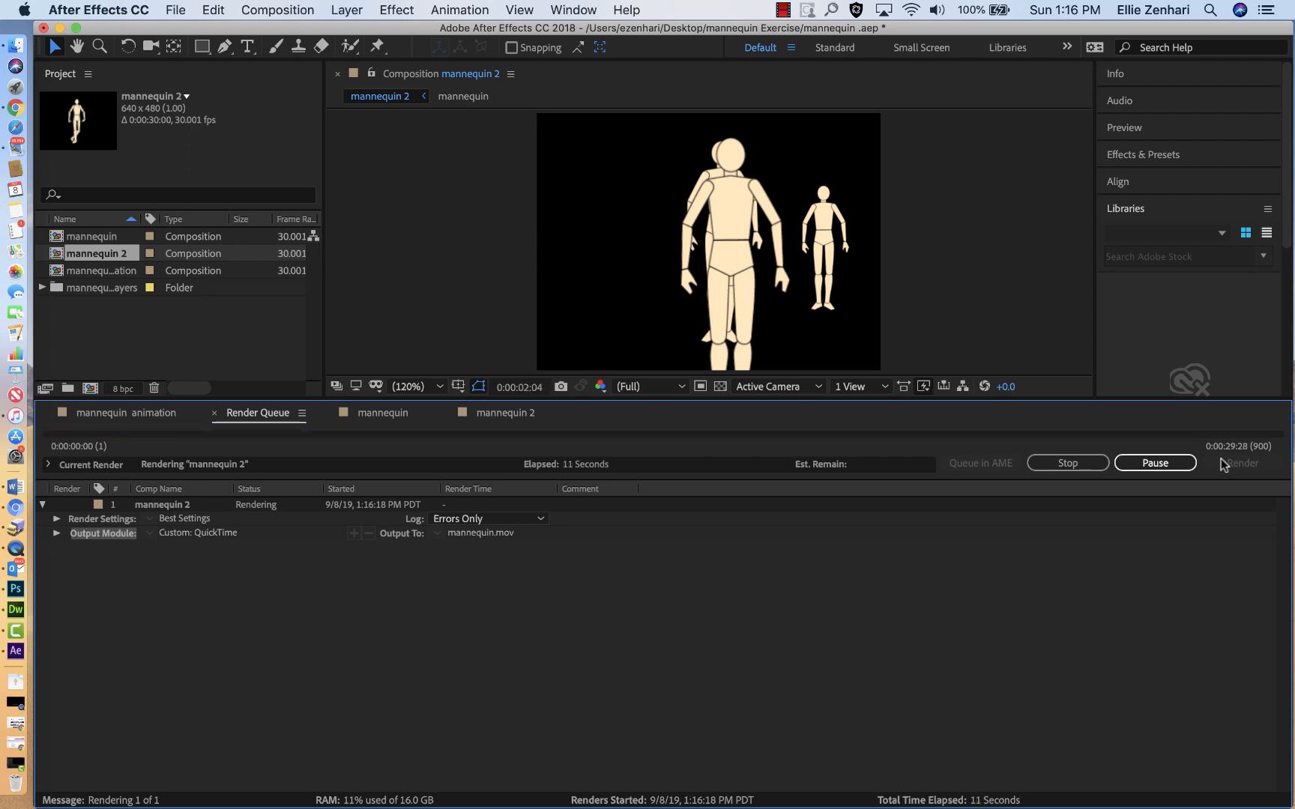
# Step: Open the rendered mannequin.mov from the mannequin Exercise folder in QuickTime Player, and save its converted copy to the desktop
pyautogui.press('F11')
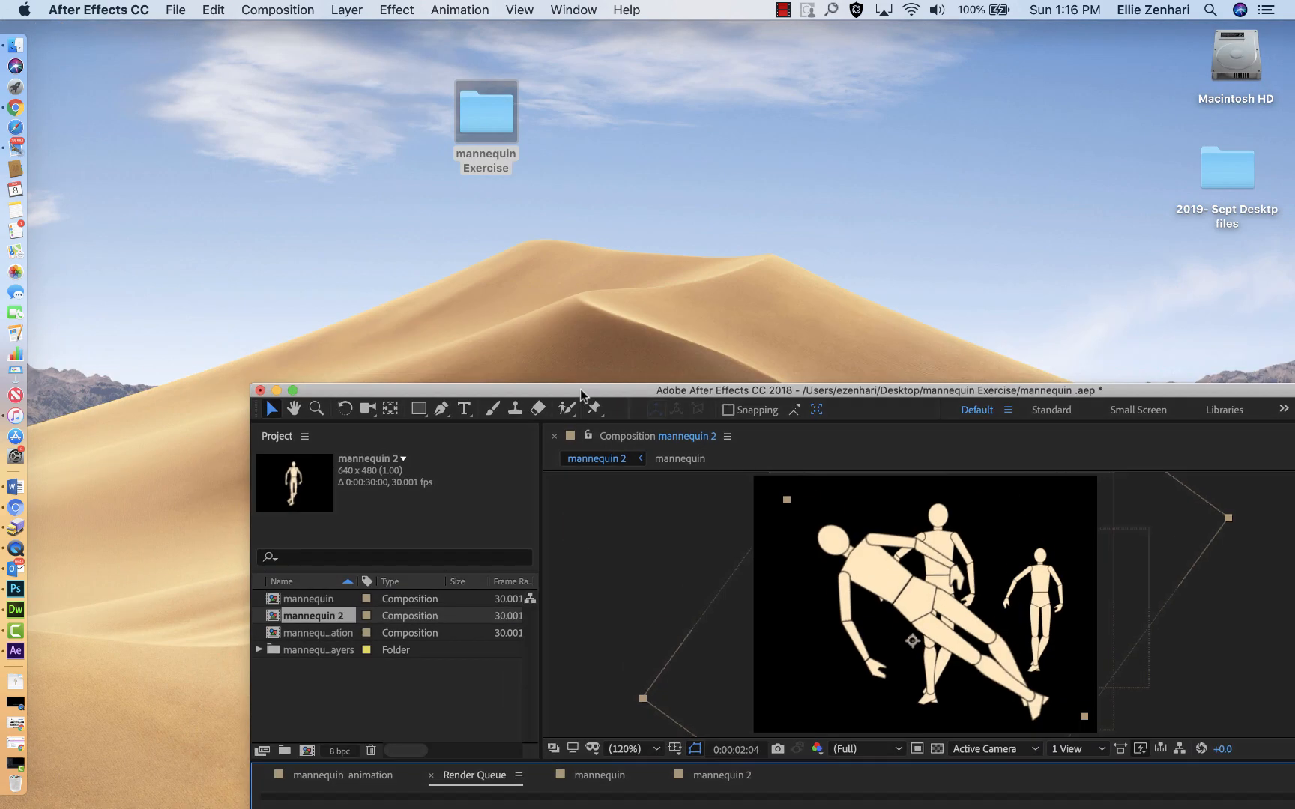
pyautogui.click(485, 84)
pyautogui.doubleClick(487, 122)
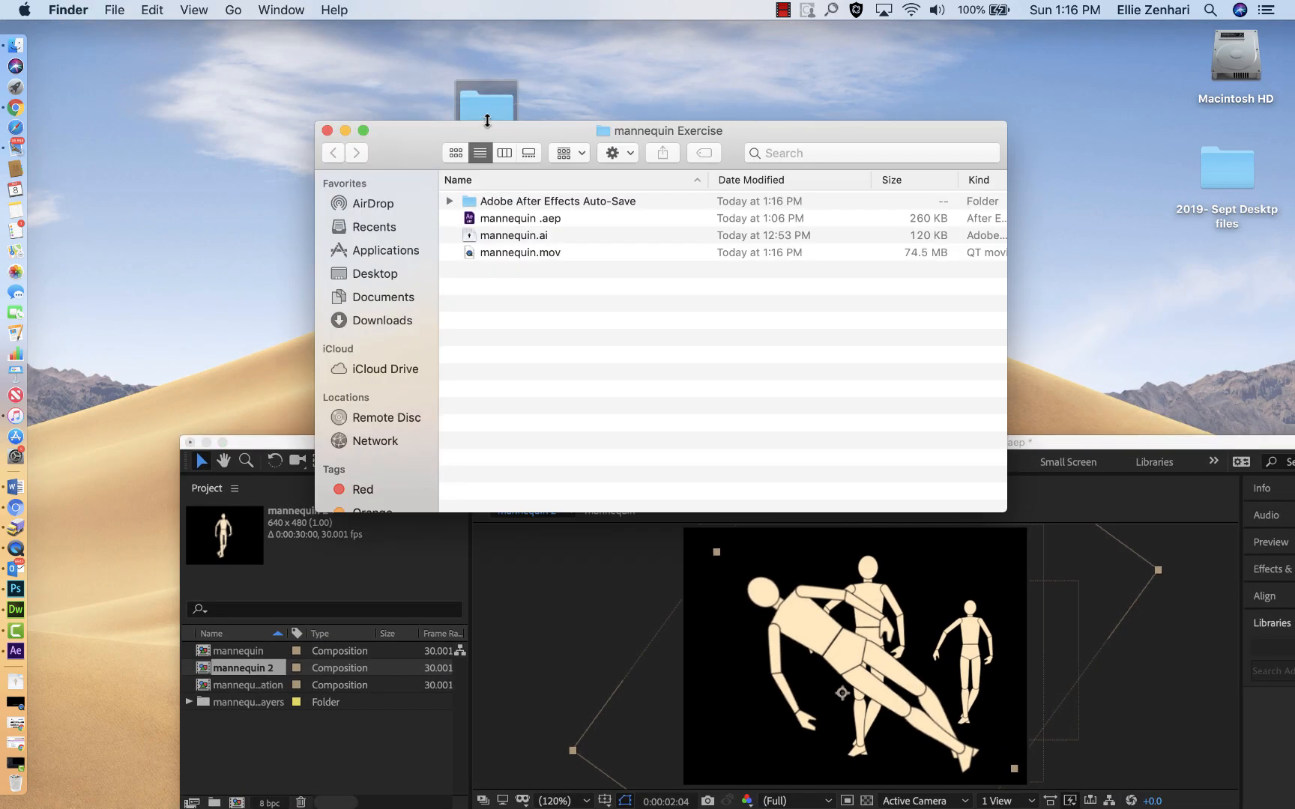
pyautogui.doubleClick(466, 253)
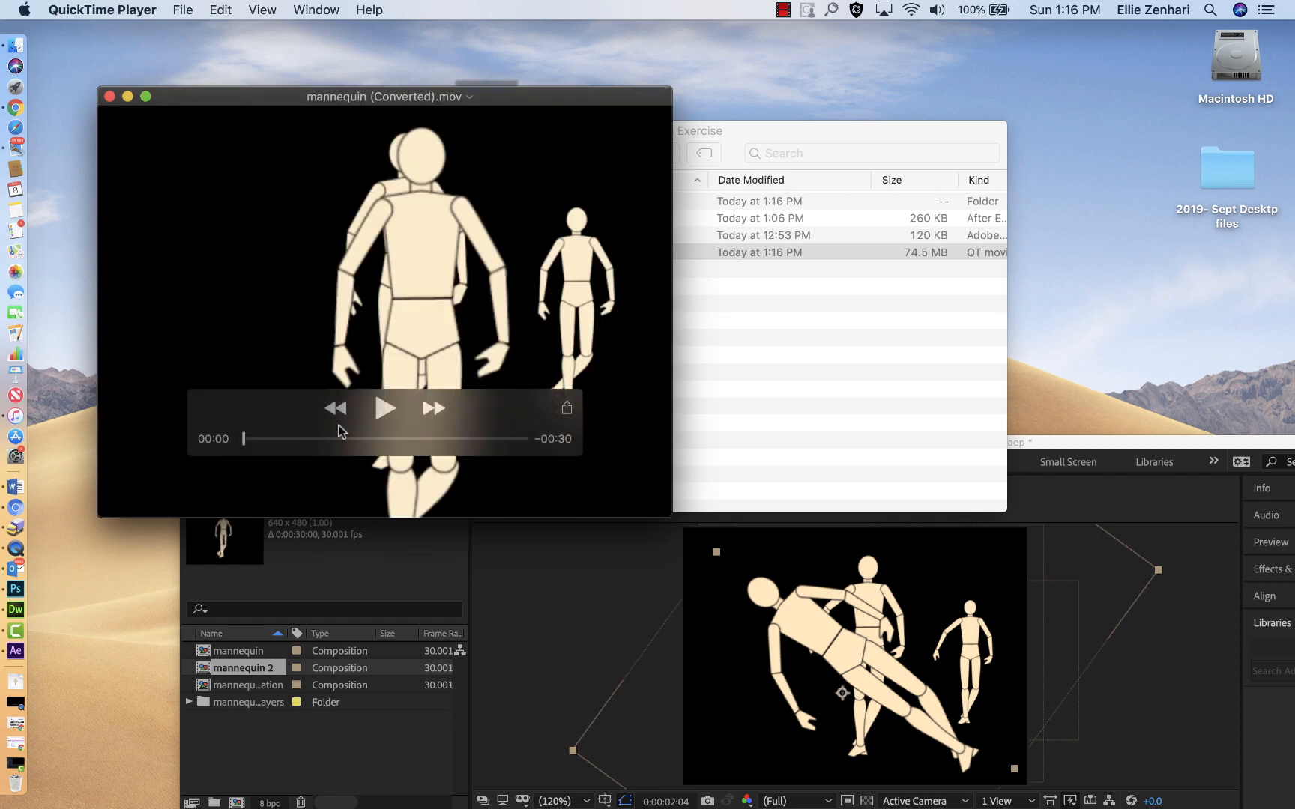
pyautogui.moveTo(244, 443)
pyautogui.mouseDown()
pyautogui.moveTo(350, 468)
pyautogui.moveTo(328, 446)
pyautogui.moveTo(225, 448)
pyautogui.mouseUp()
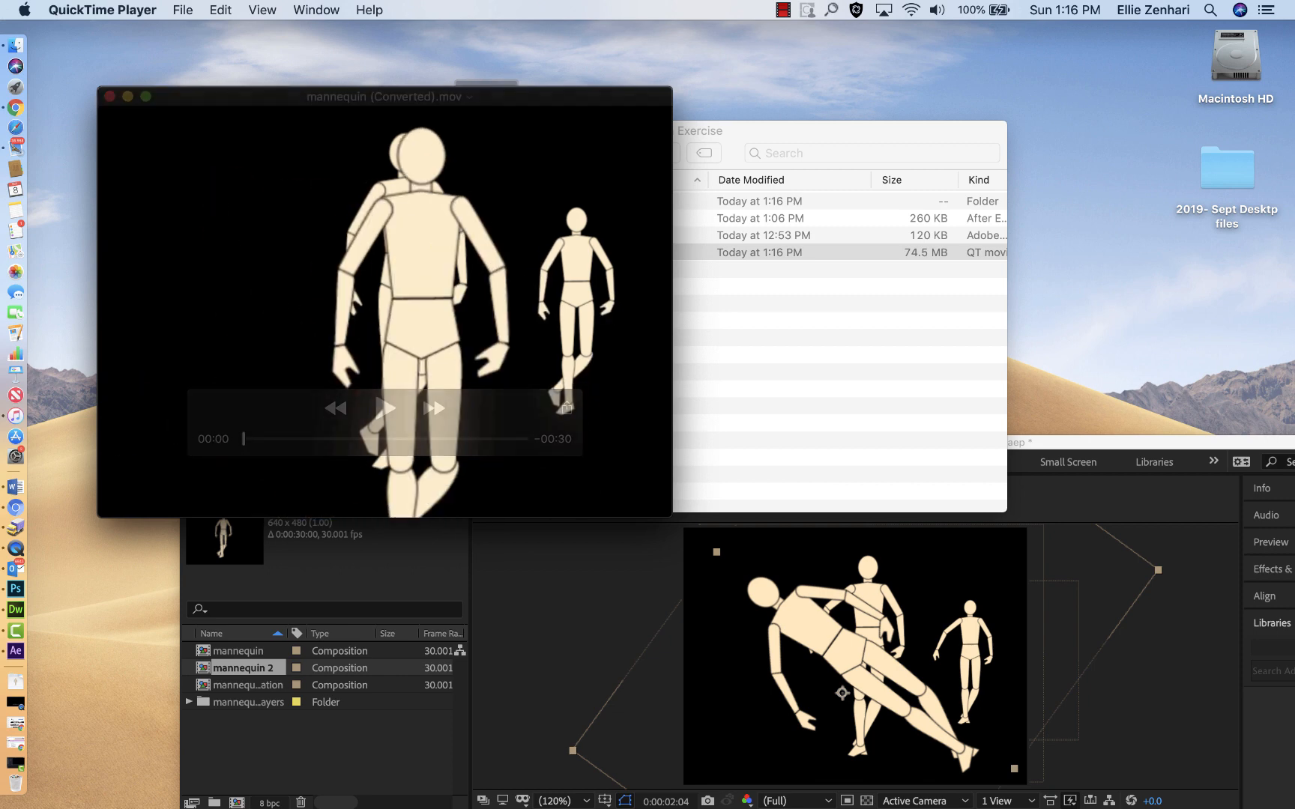
pyautogui.click(108, 96)
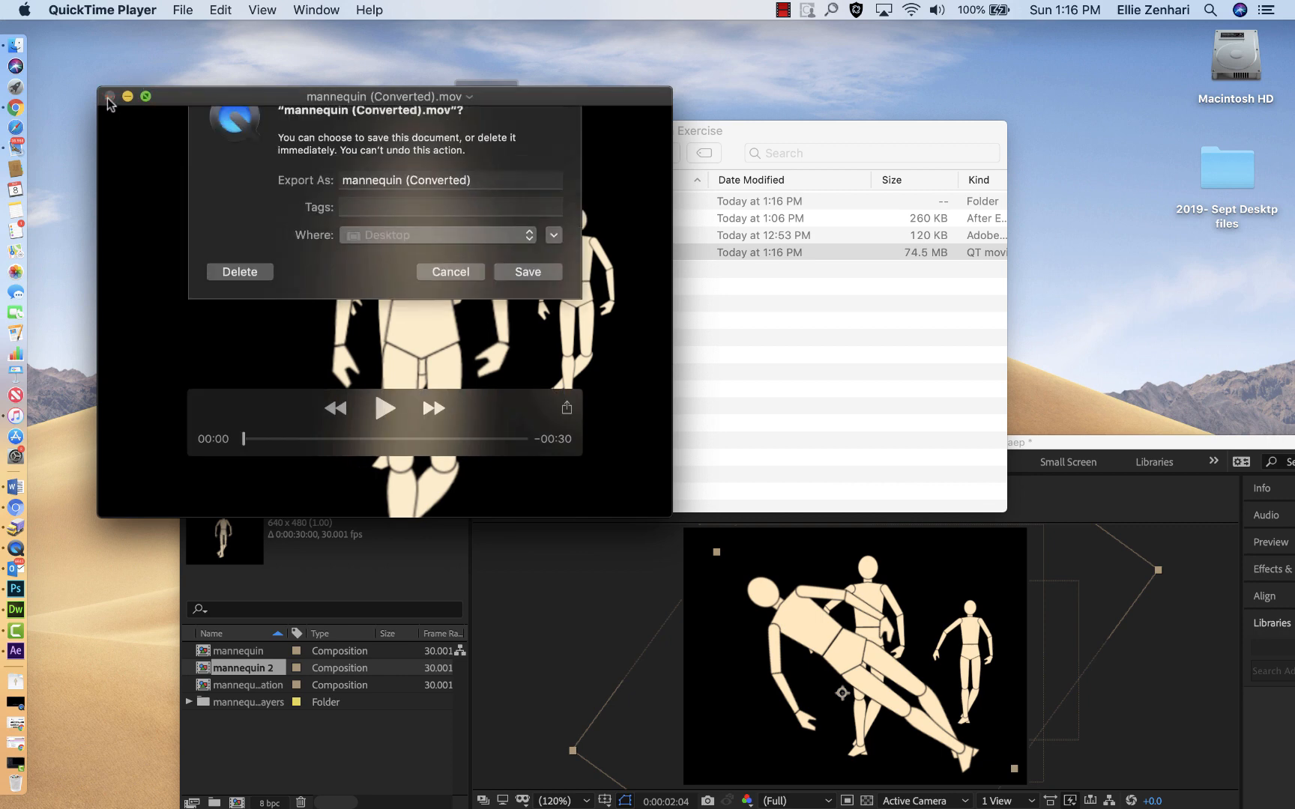
pyautogui.click(533, 309)
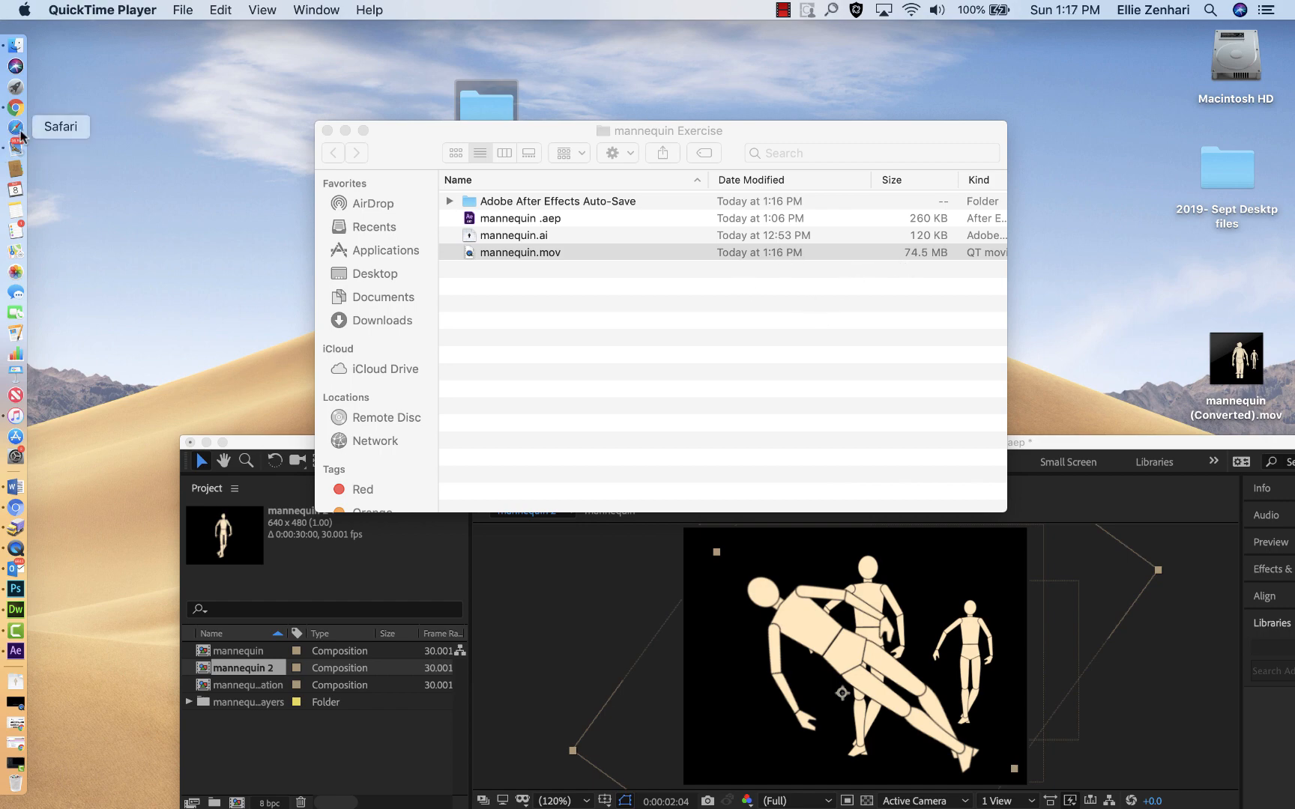
# Step: Bring up the Flickr upload page in Chrome, and move the converted movie from the desktop into the mannequin Exercise folder
pyautogui.click(15, 108)
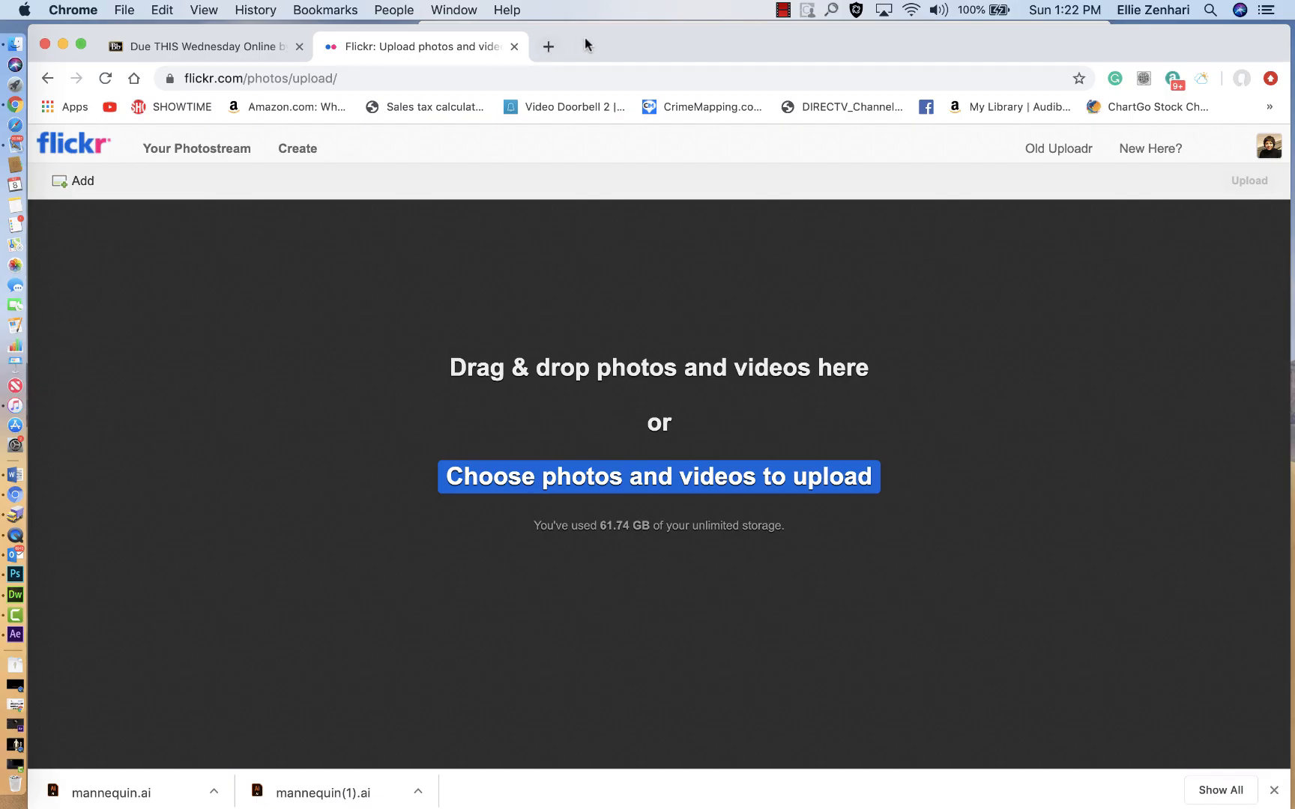
pyautogui.moveTo(585, 43); pyautogui.dragTo(650, 353)
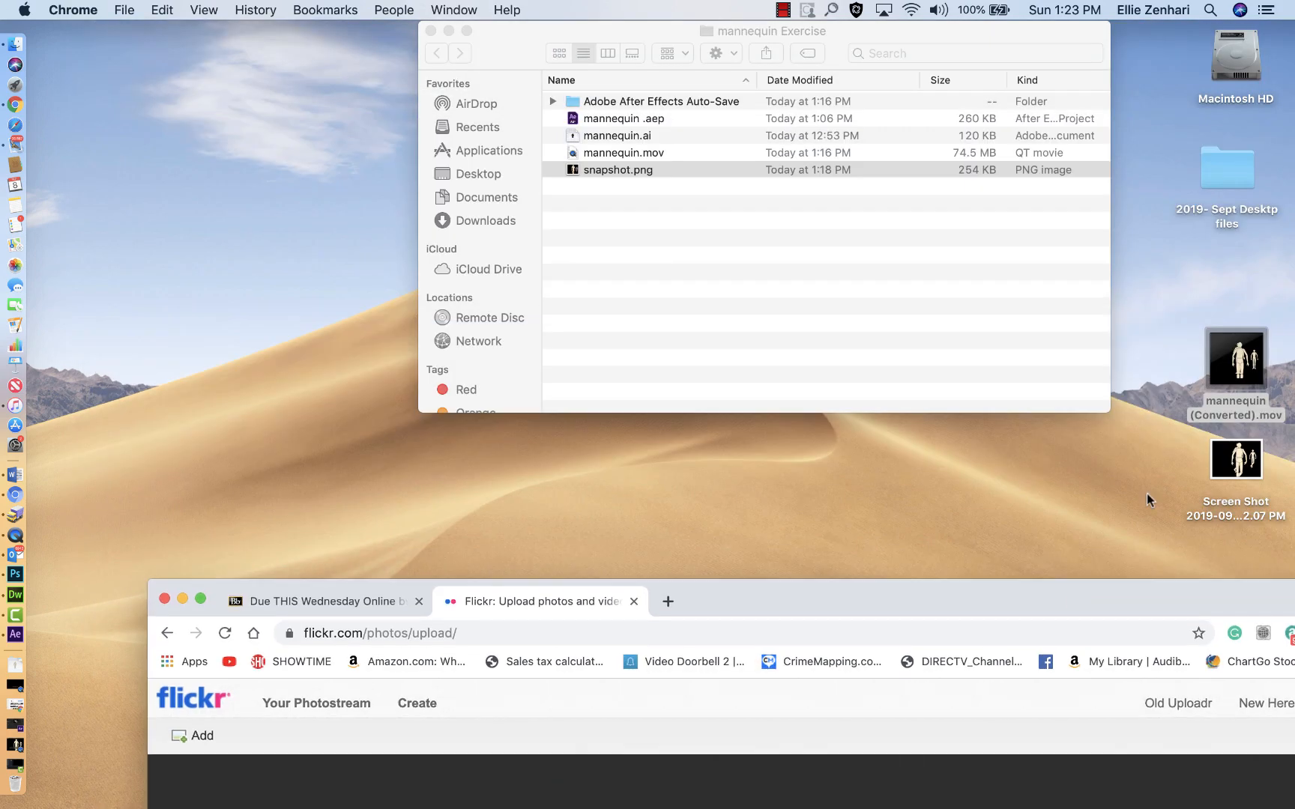
pyautogui.moveTo(1217, 368); pyautogui.dragTo(697, 288)
# Step: Open mannequin (Converted).mov in QuickTime Player, take a screenshot of its video frame, and close the movie
pyautogui.doubleClick(572, 136)
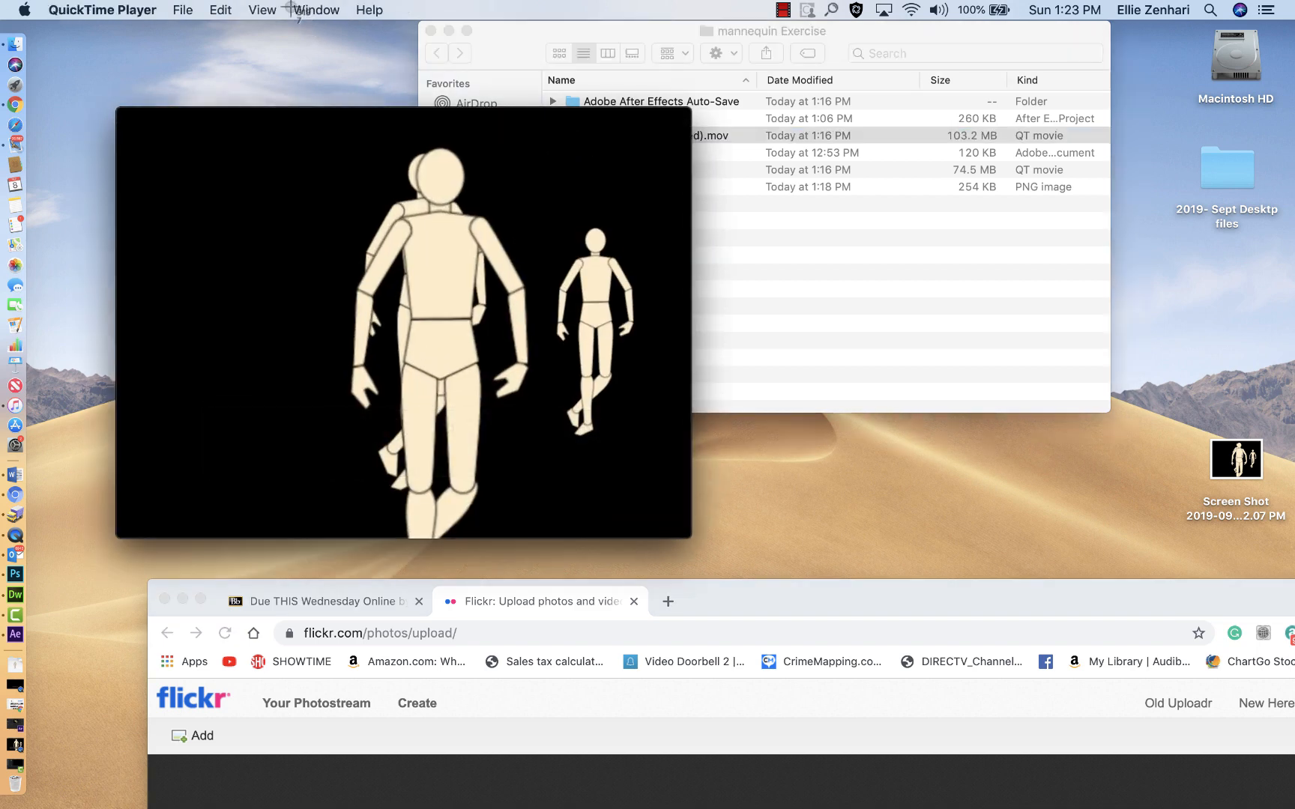
pyautogui.press('super+shift+4')
pyautogui.moveTo(142, 118); pyautogui.dragTo(679, 521)
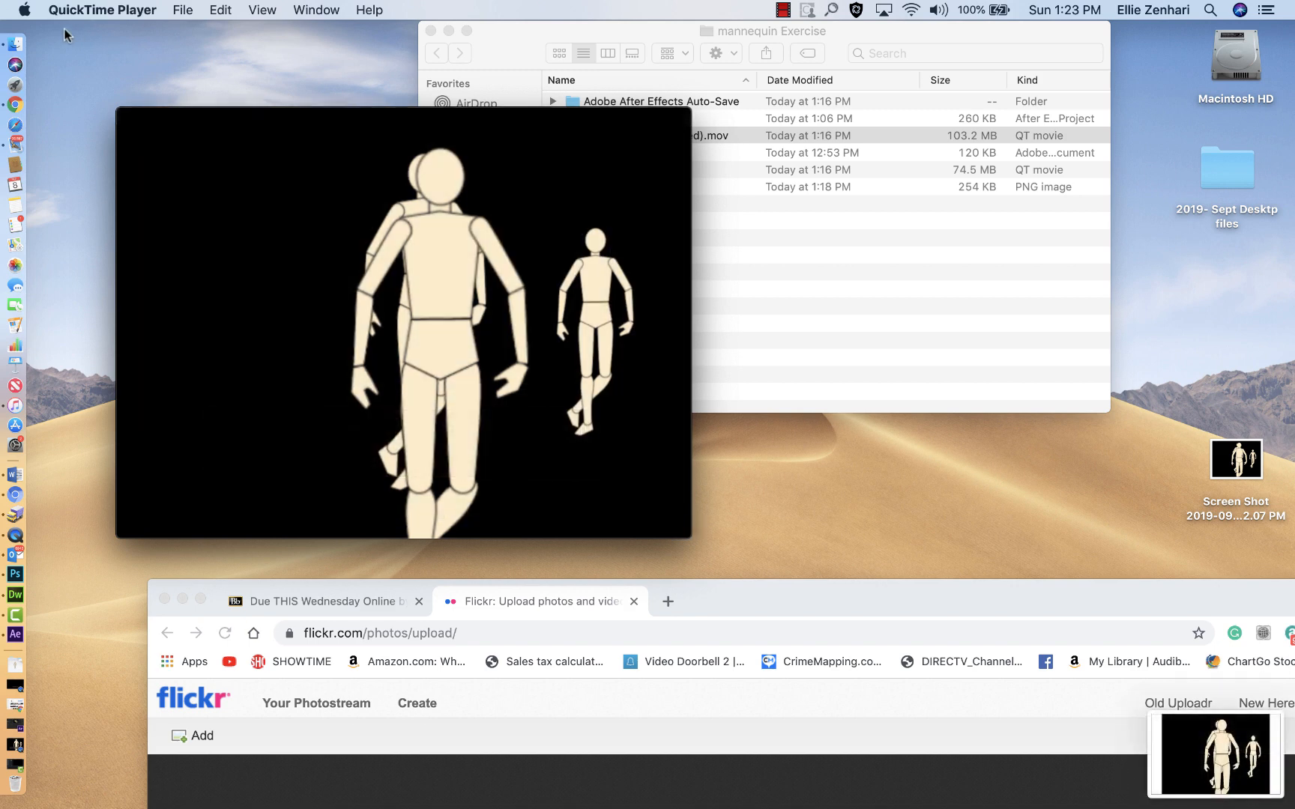
pyautogui.click(843, 298)
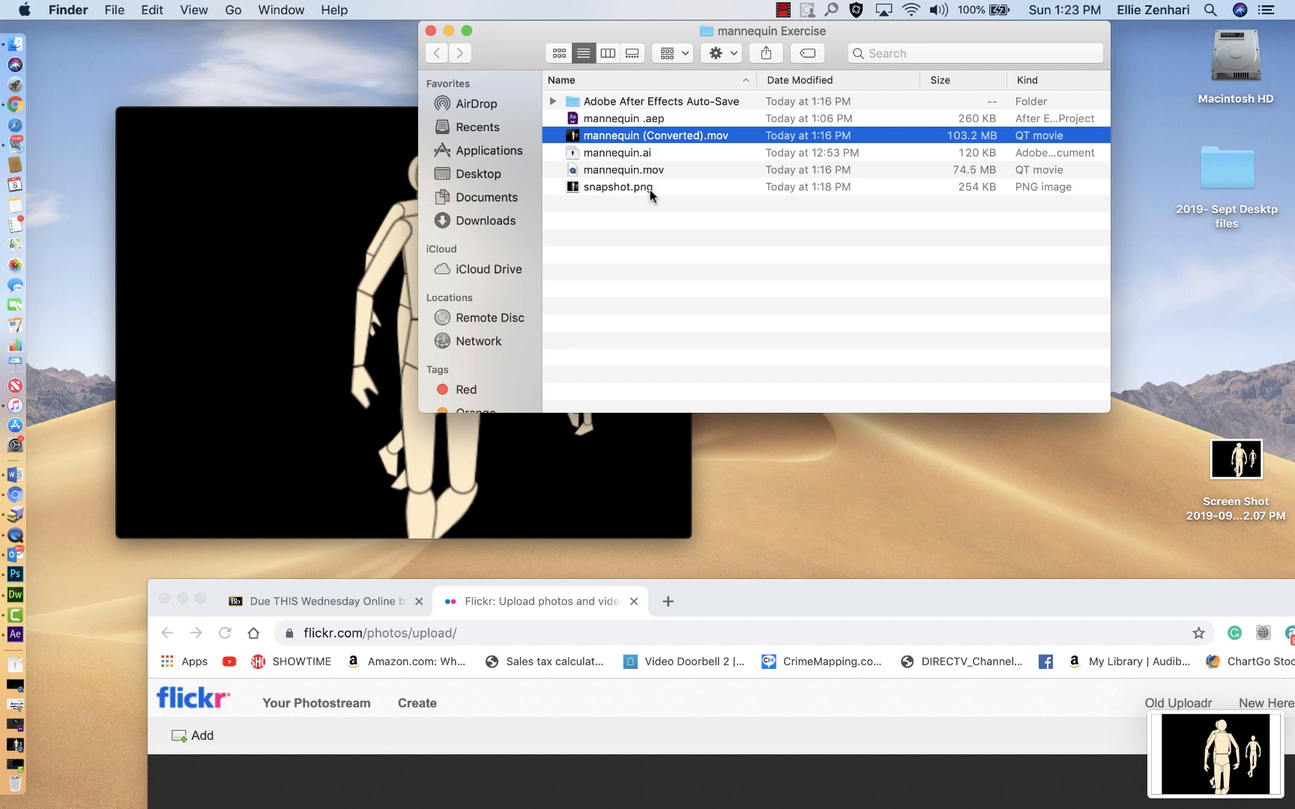
pyautogui.click(633, 198)
pyautogui.click(125, 116)
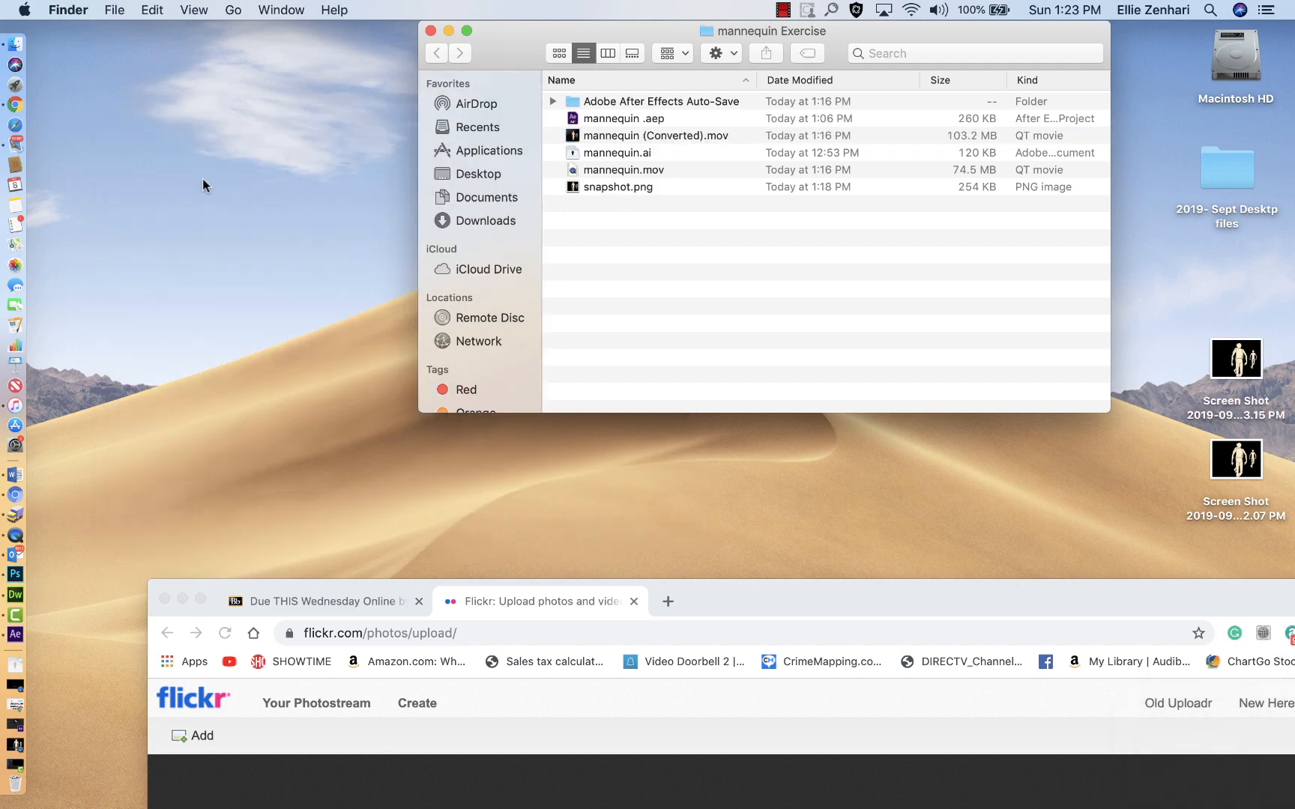
# Step: Add snapshot.png from the desktop's mannequin Exercise folder to the Flickr upload page in Chrome
pyautogui.moveTo(739, 587); pyautogui.dragTo(542, 188)
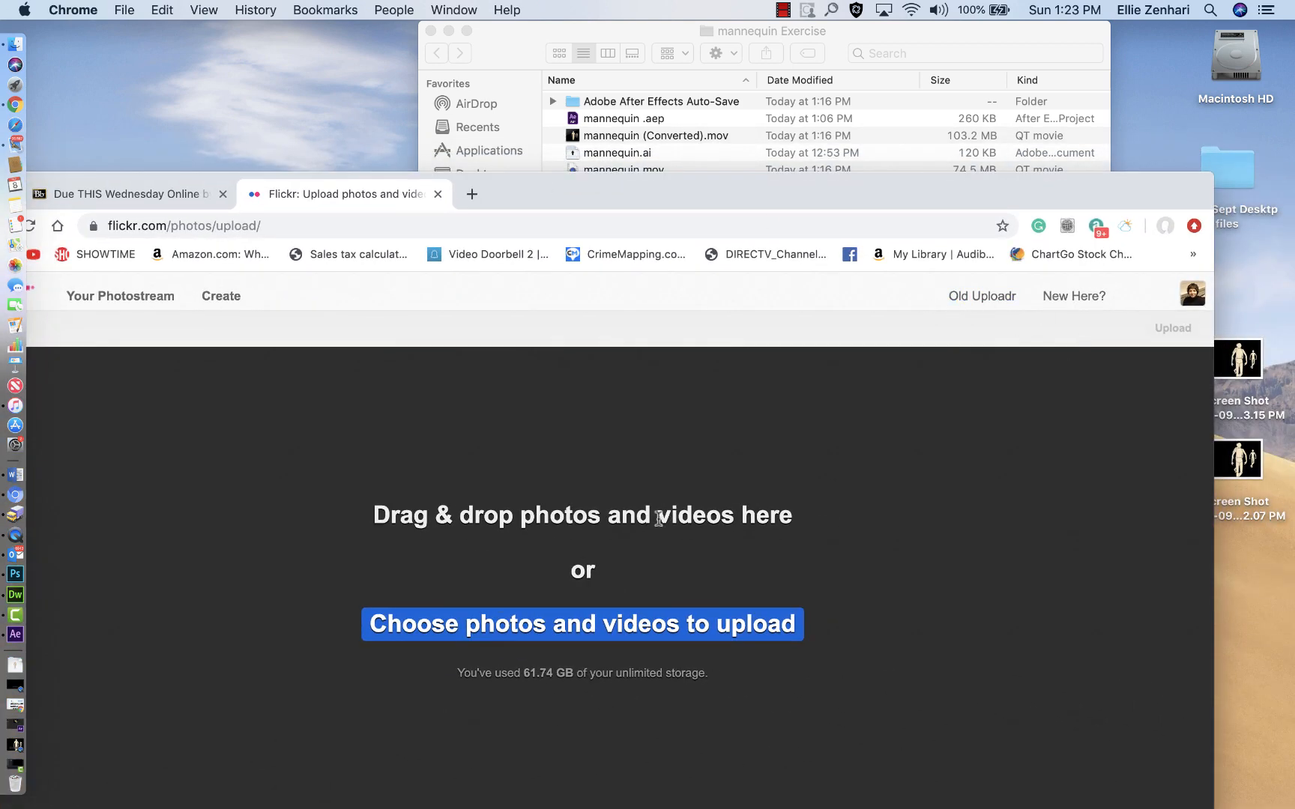
pyautogui.click(574, 626)
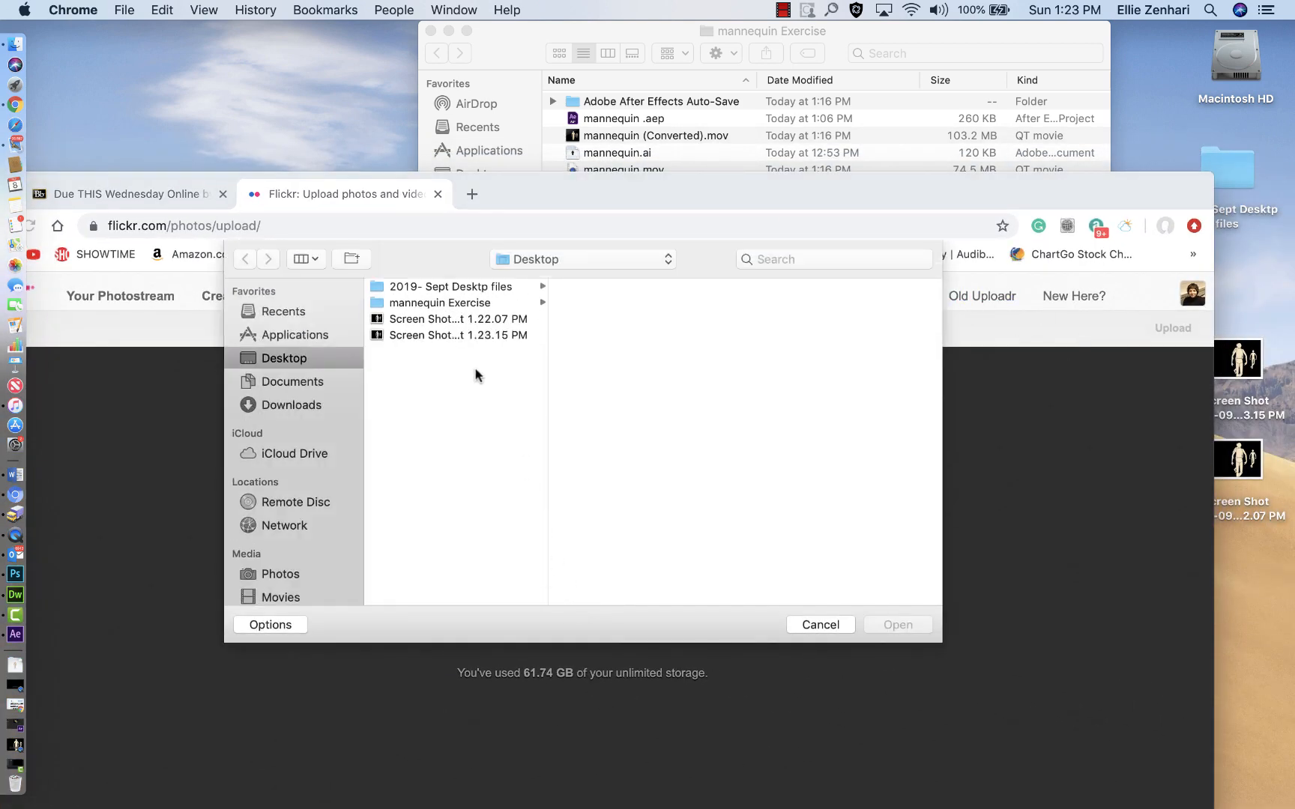
pyautogui.click(430, 304)
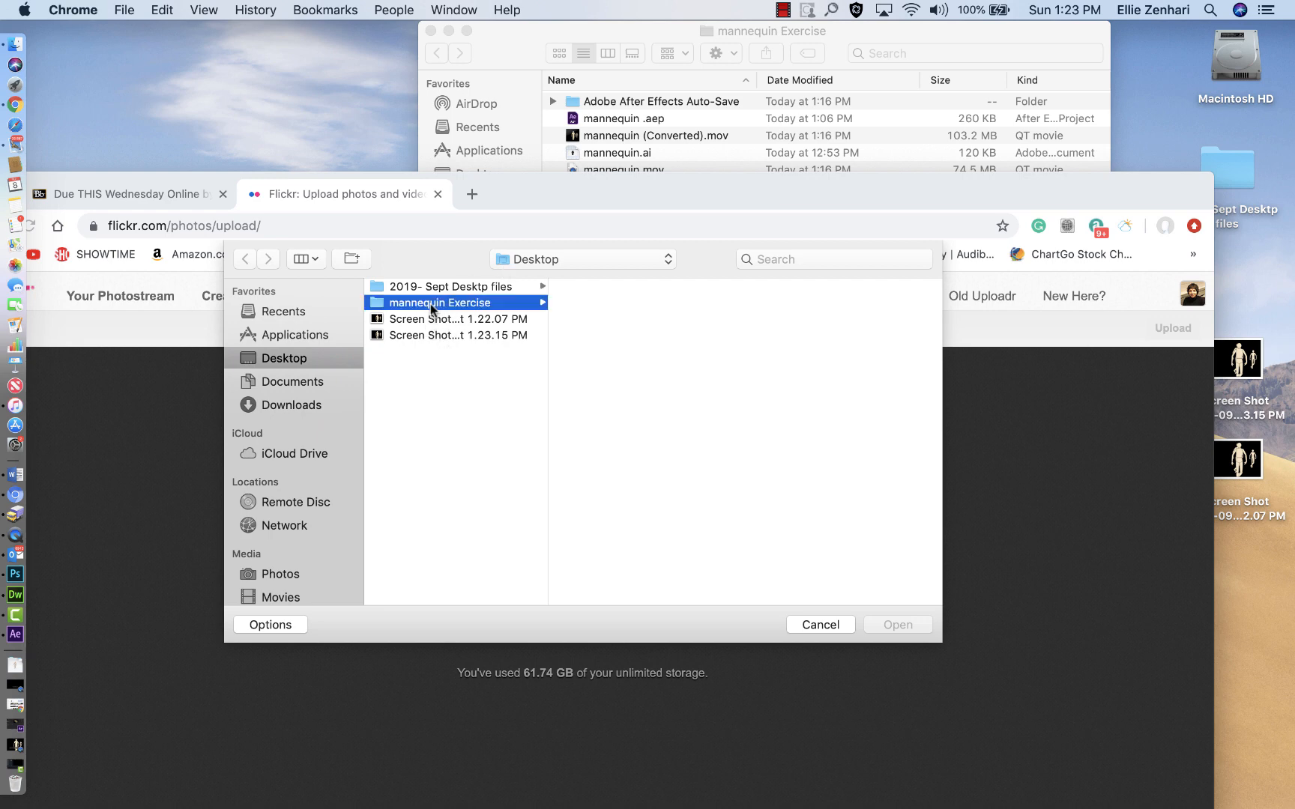
pyautogui.click(580, 367)
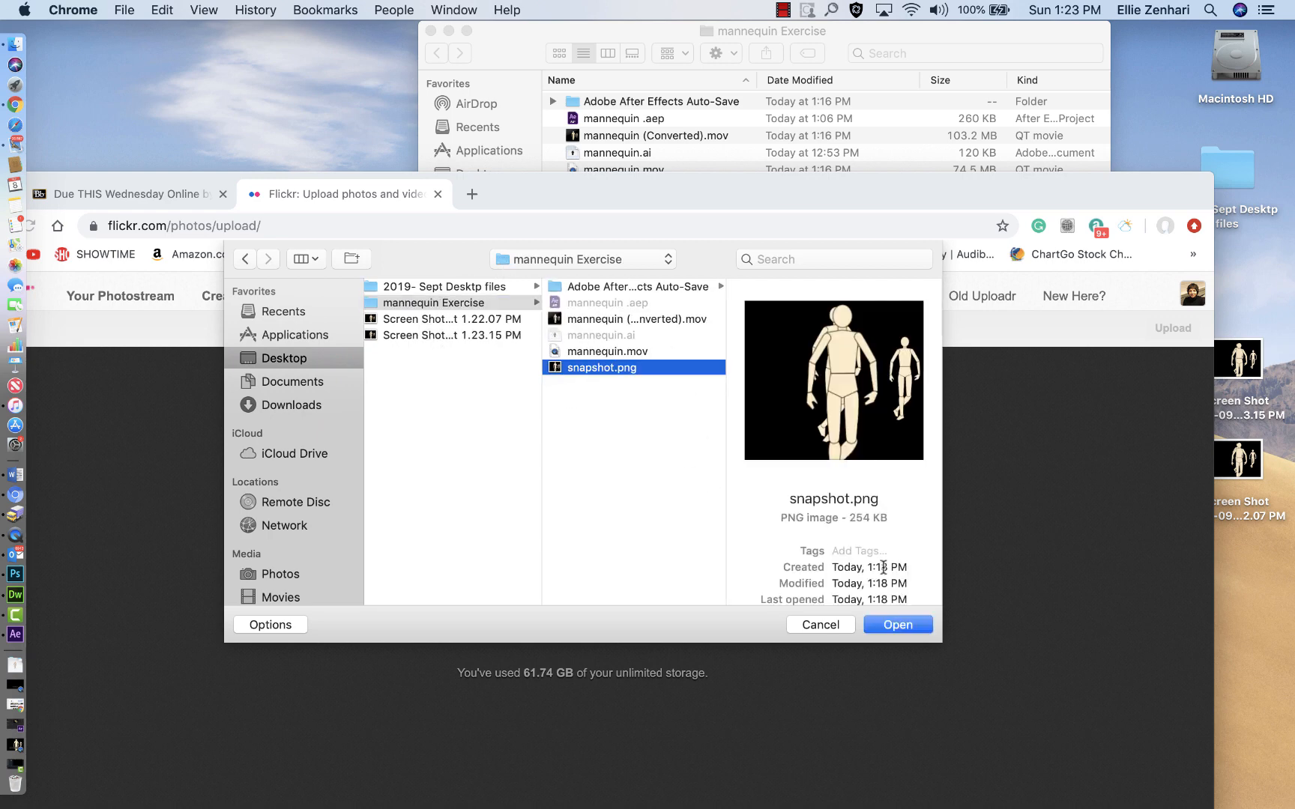
pyautogui.click(895, 624)
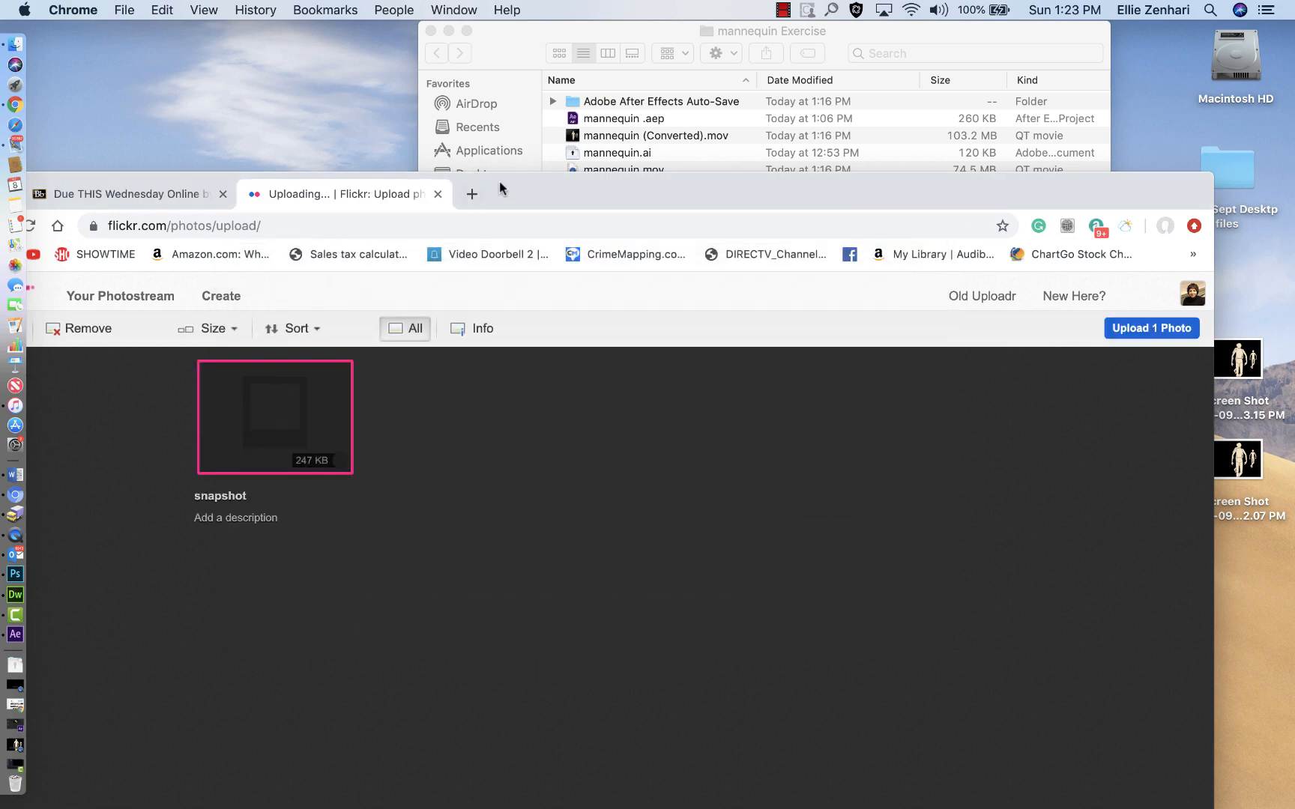
# Step: Upload the snapshot photo to Flickr as private and confirm the upload
pyautogui.moveTo(499, 187); pyautogui.dragTo(584, 41)
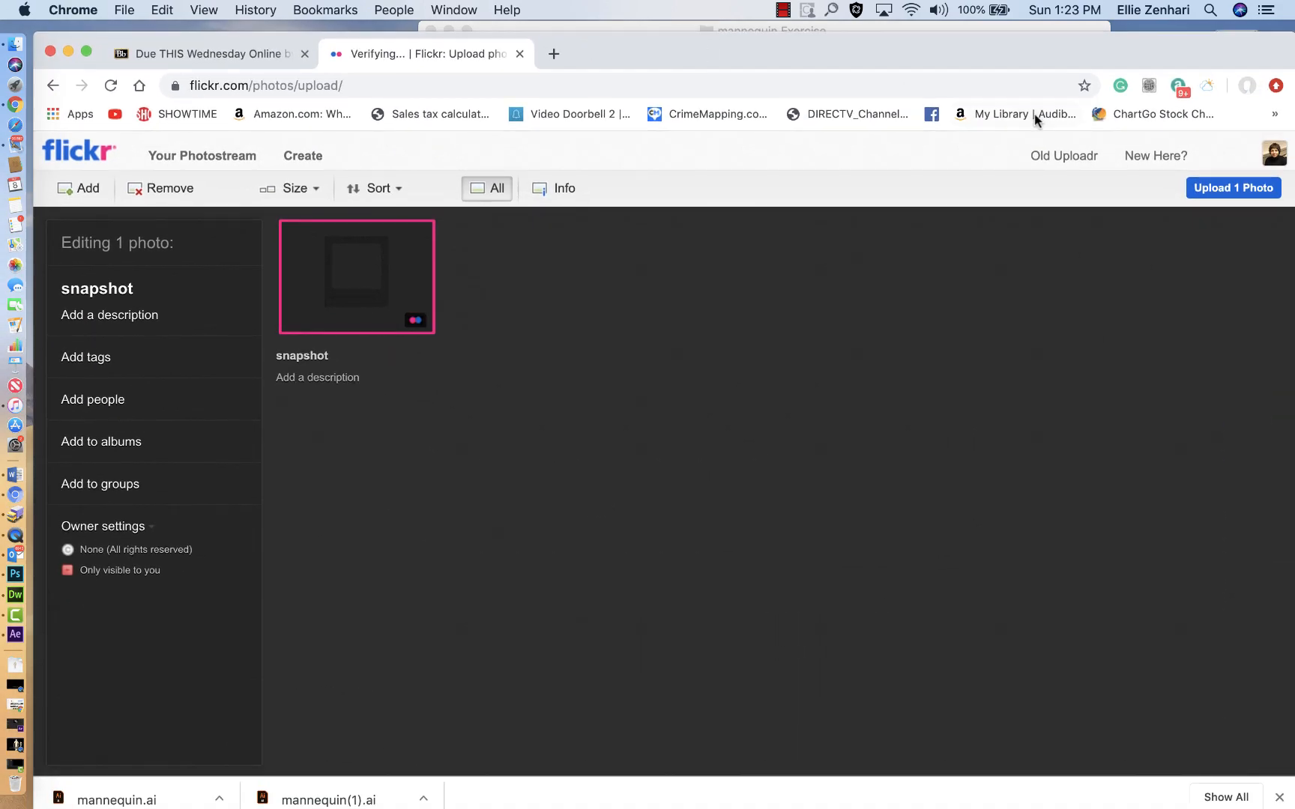
pyautogui.click(1207, 187)
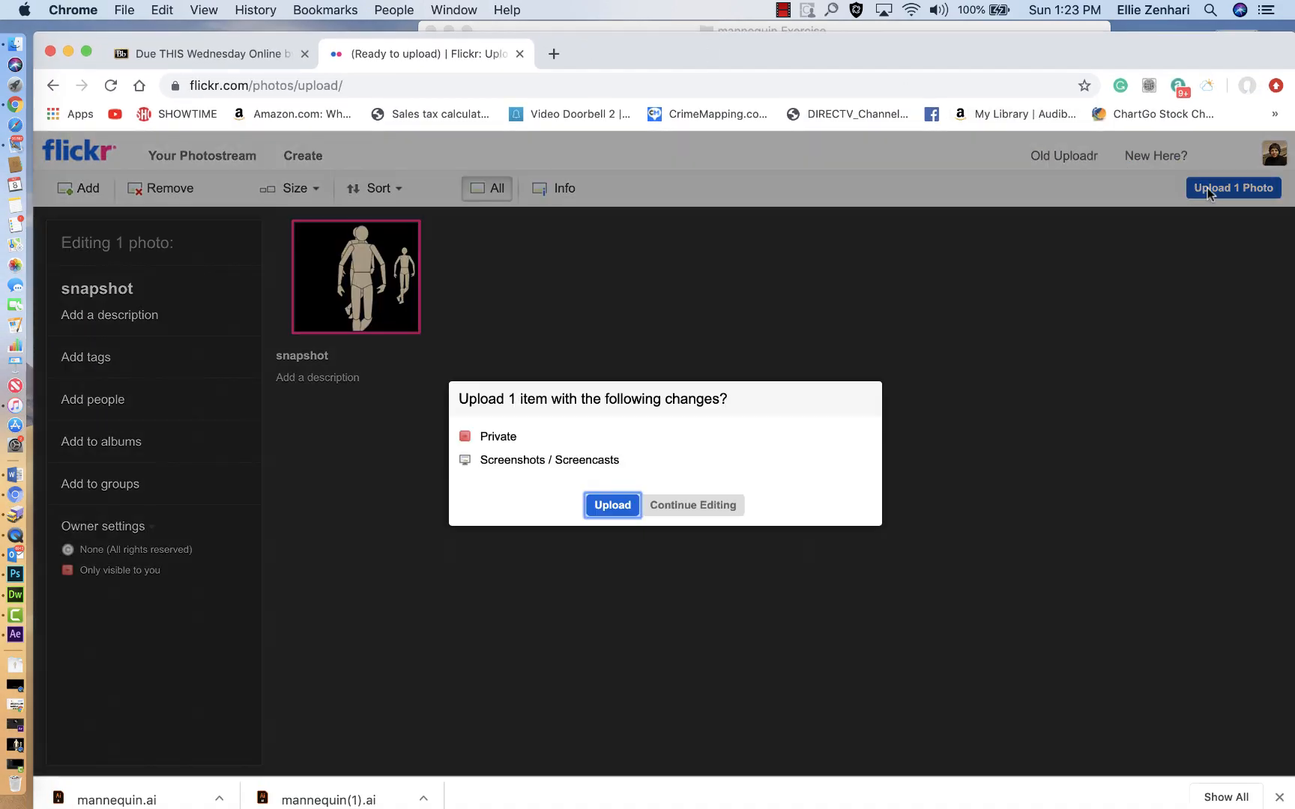
pyautogui.click(607, 510)
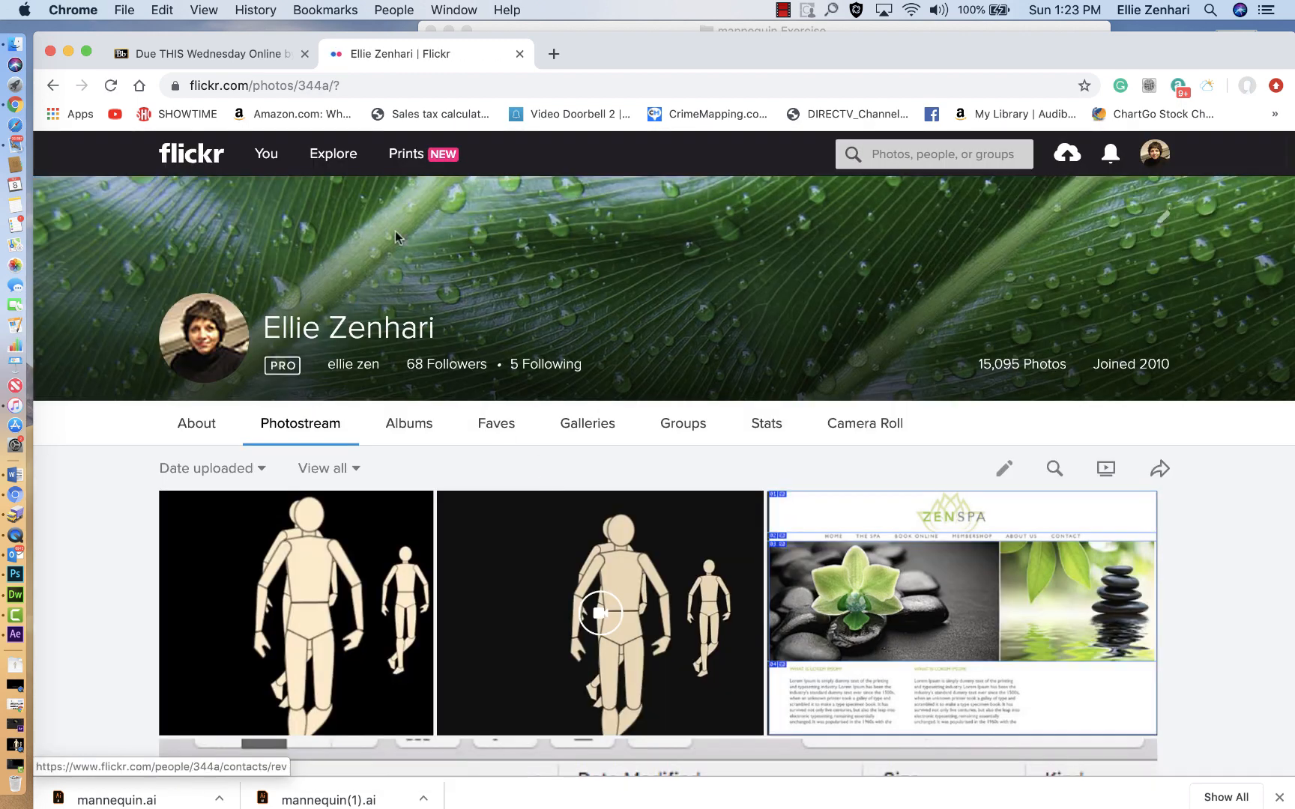
# Step: Add the mannequin snapshot and converted video to a batch in Flickr's Organizr and put both in a new album
pyautogui.scroll(-10, 654, 324)
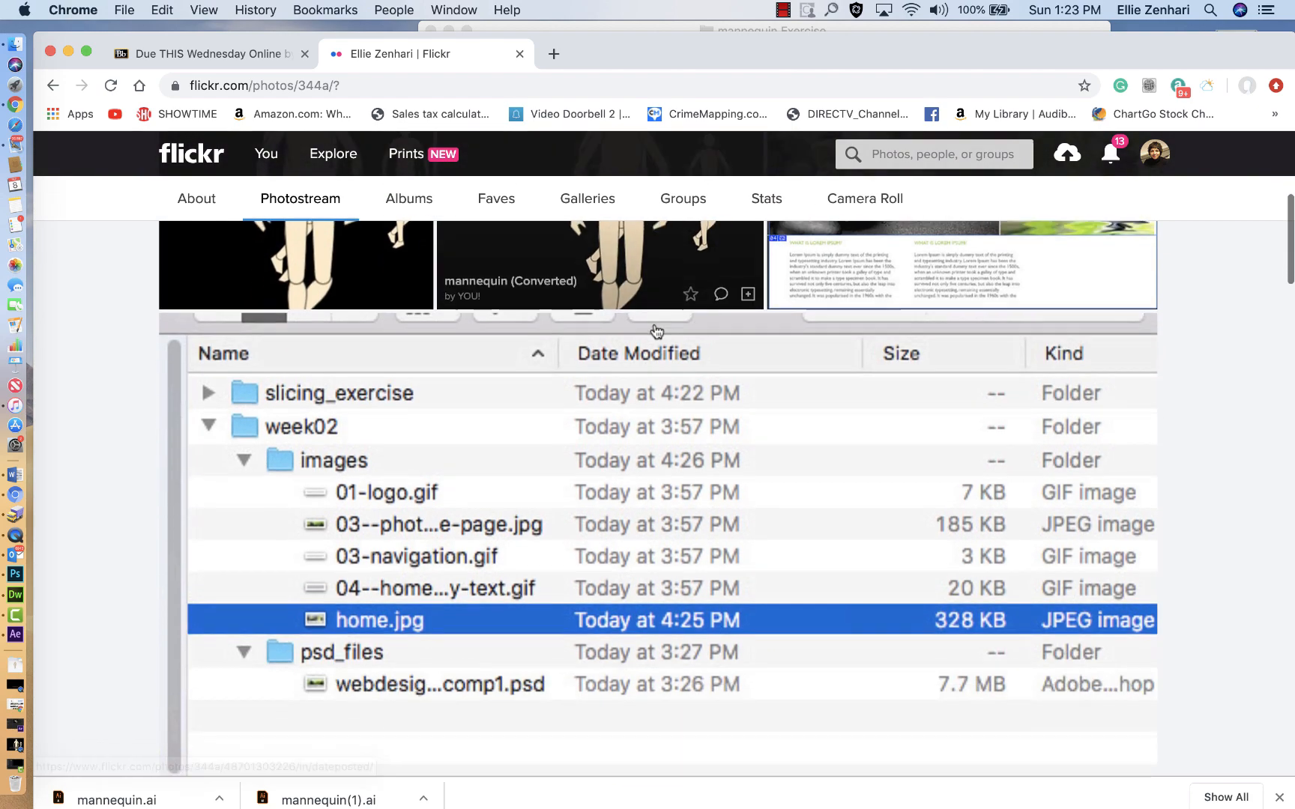
pyautogui.scroll(5, 654, 323)
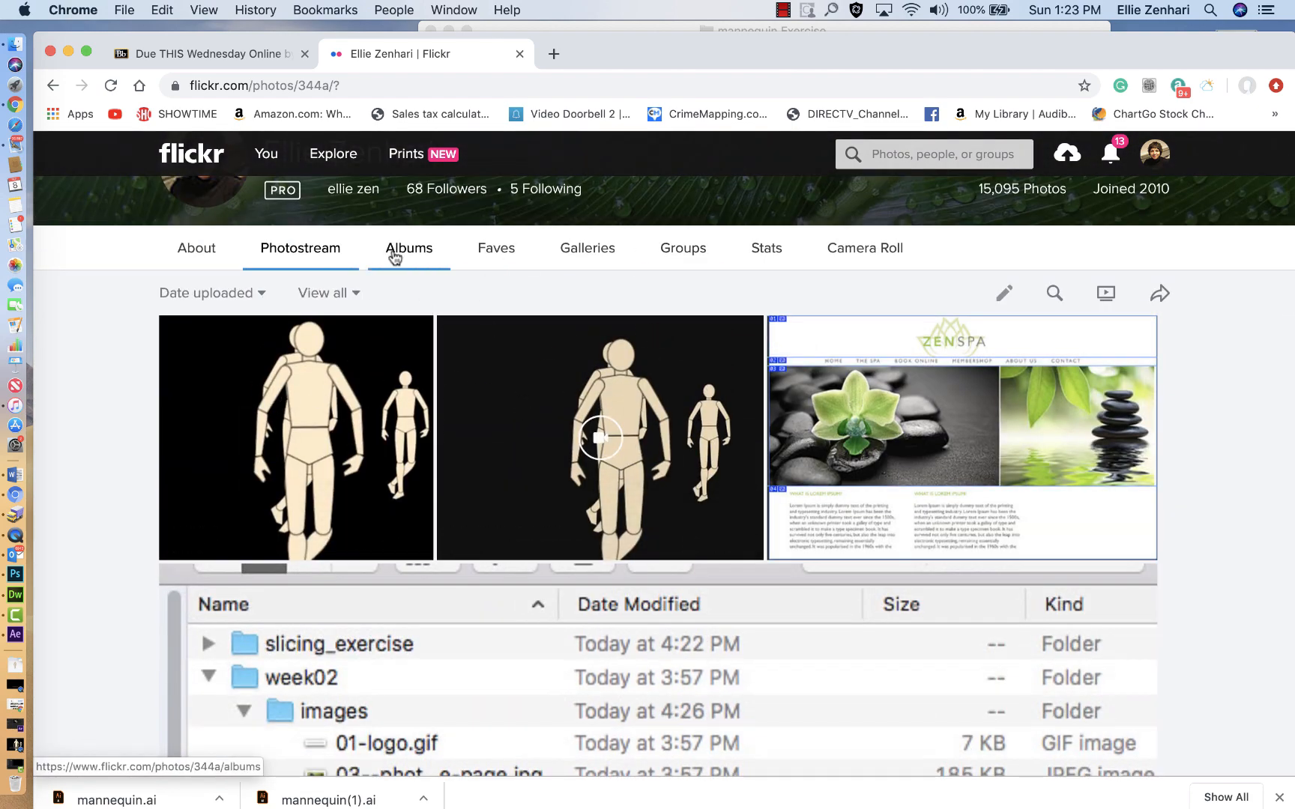
pyautogui.moveTo(266, 153)
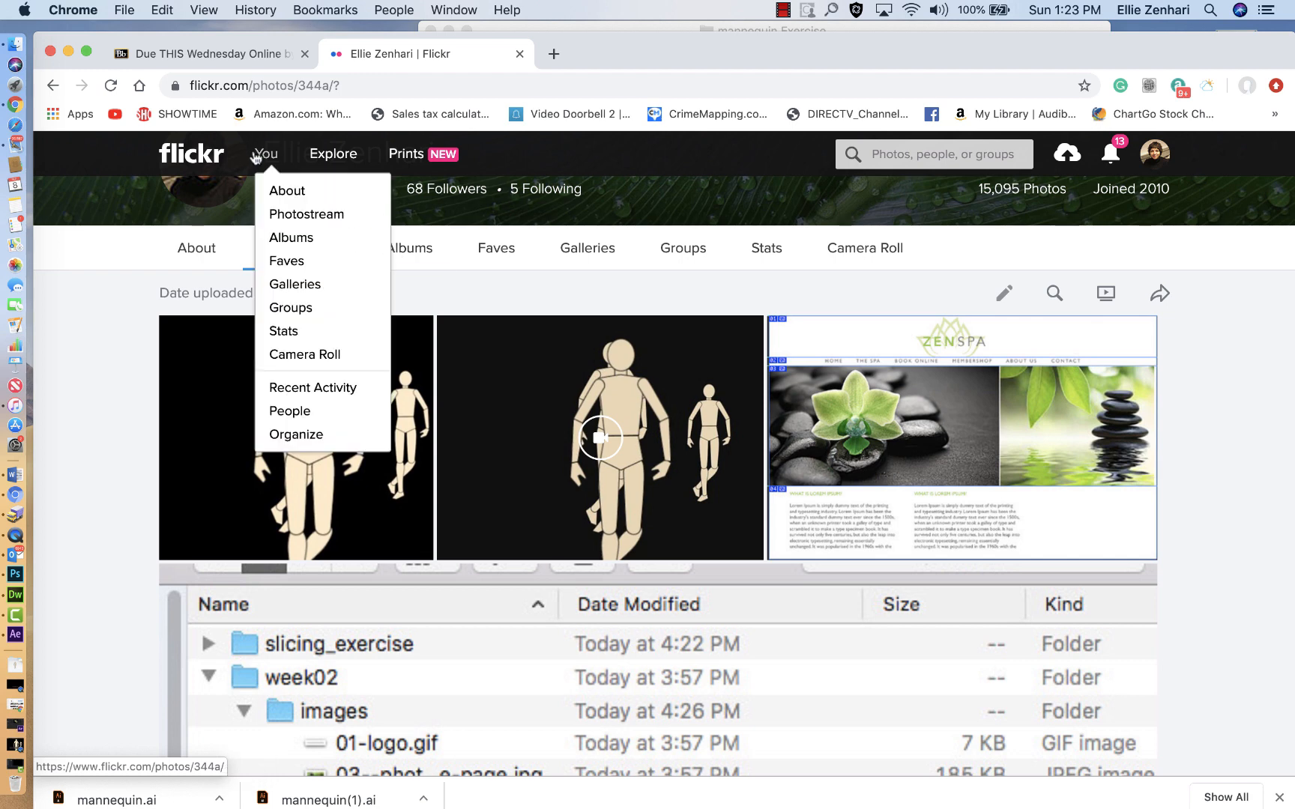
pyautogui.click(306, 438)
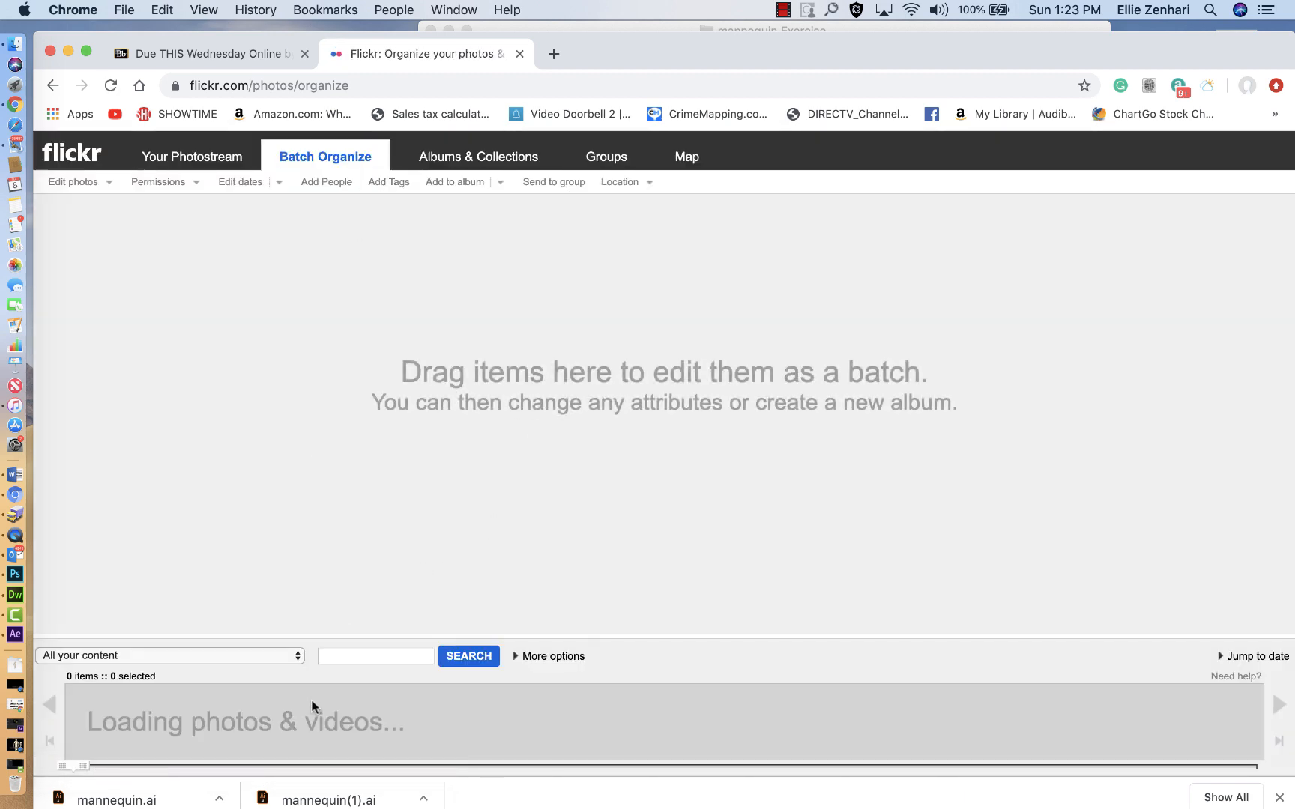
pyautogui.moveTo(101, 723); pyautogui.dragTo(191, 375)
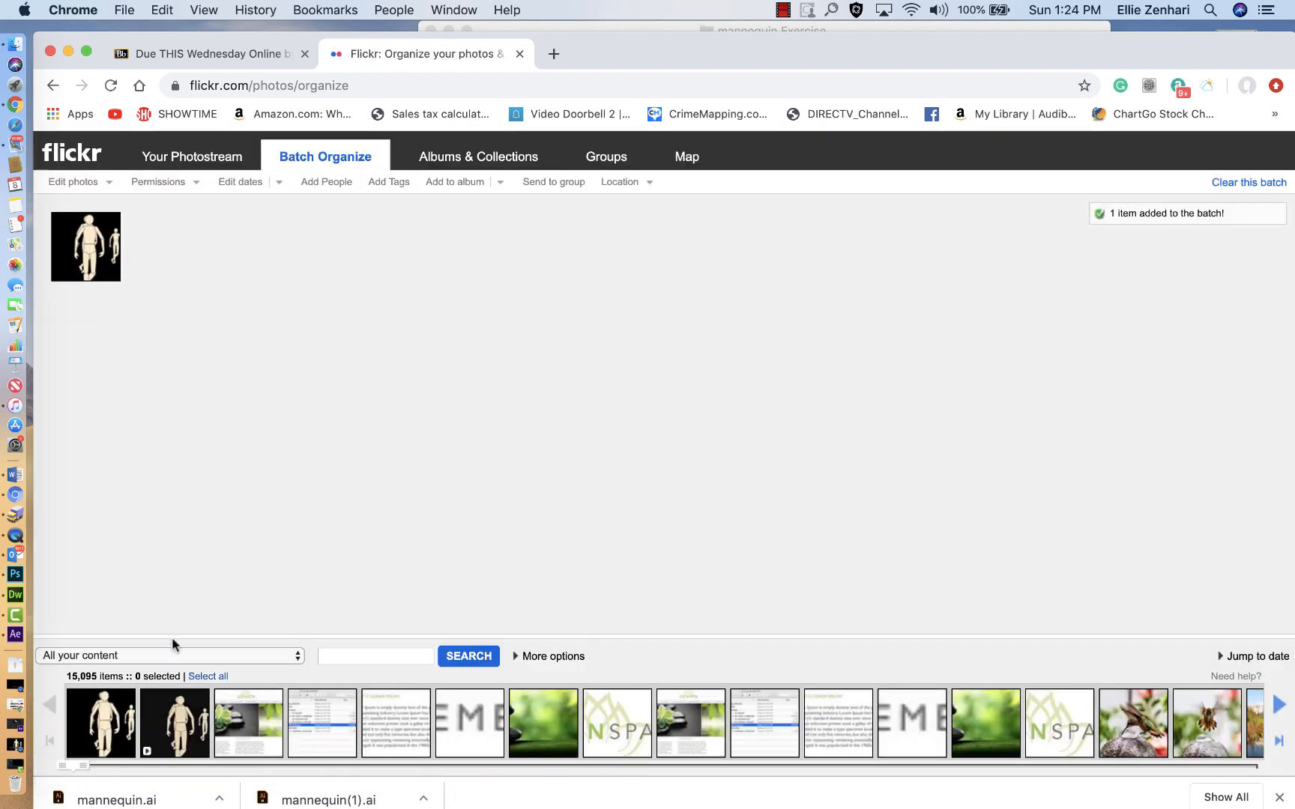
pyautogui.moveTo(185, 708); pyautogui.dragTo(233, 322)
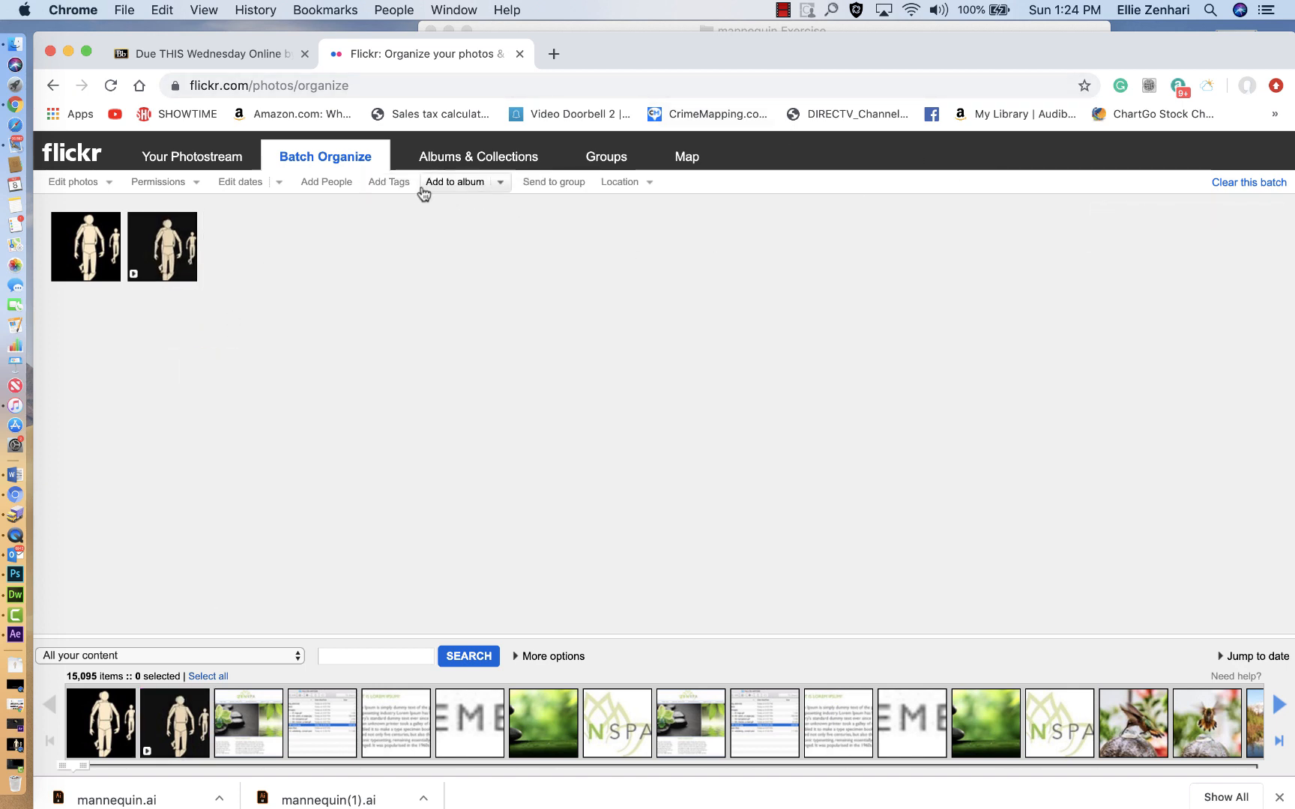
pyautogui.click(493, 191)
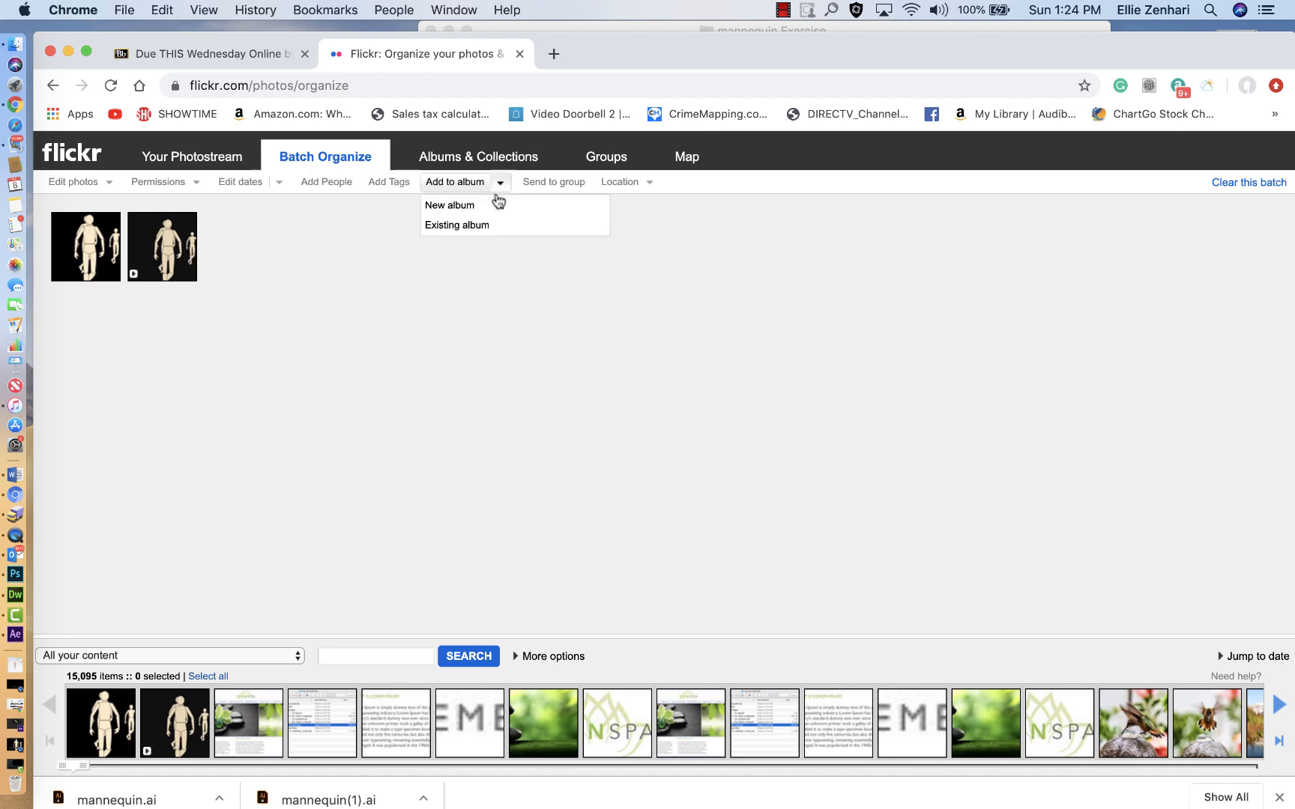
pyautogui.click(482, 203)
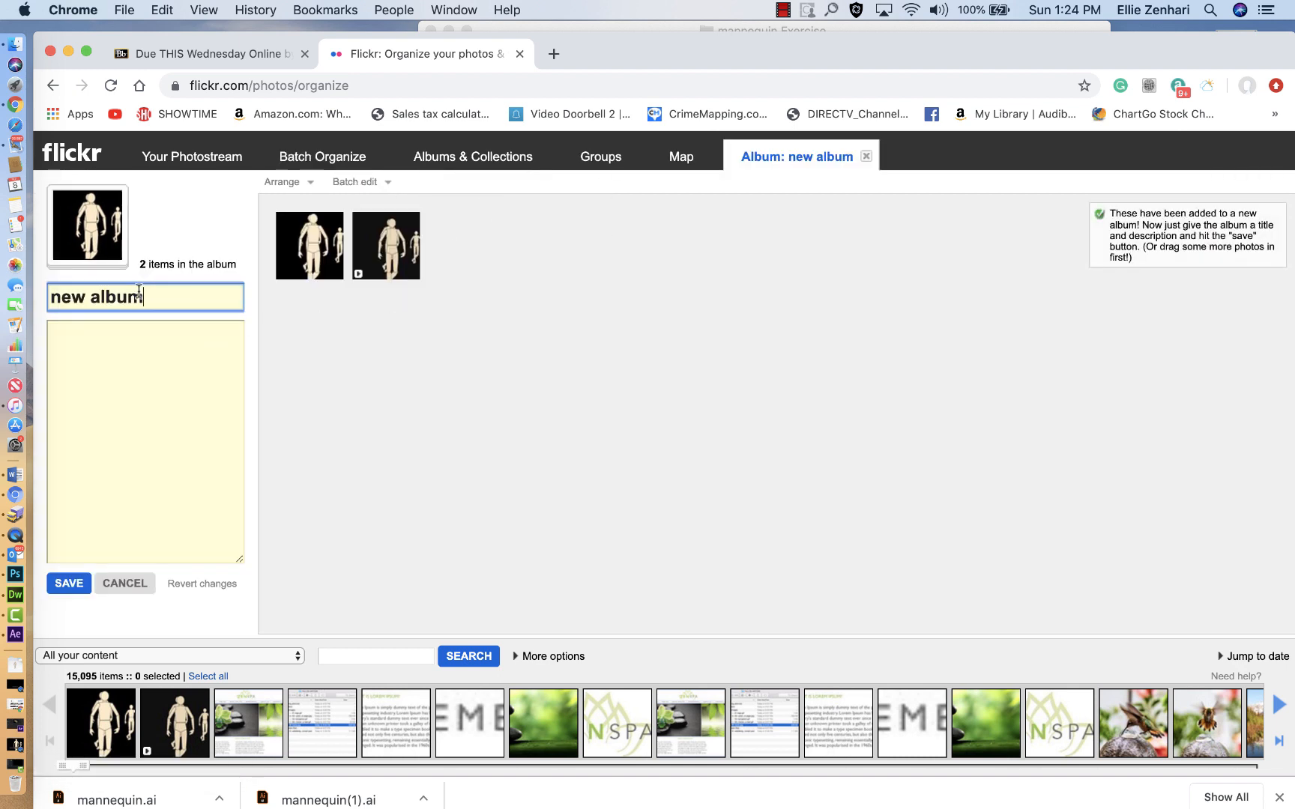
pyautogui.press('super+a')
pyautogui.write('End of Keyframe Data')
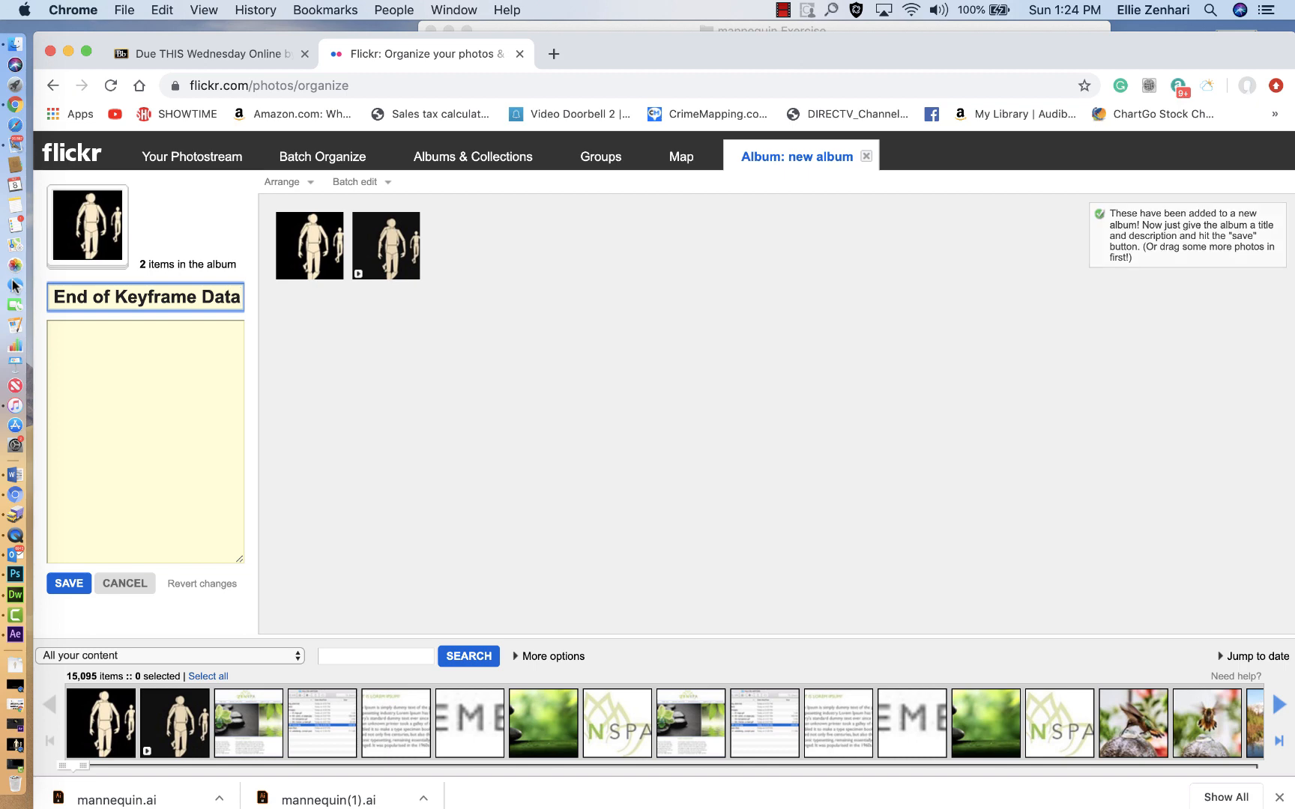
pyautogui.press('super+z')
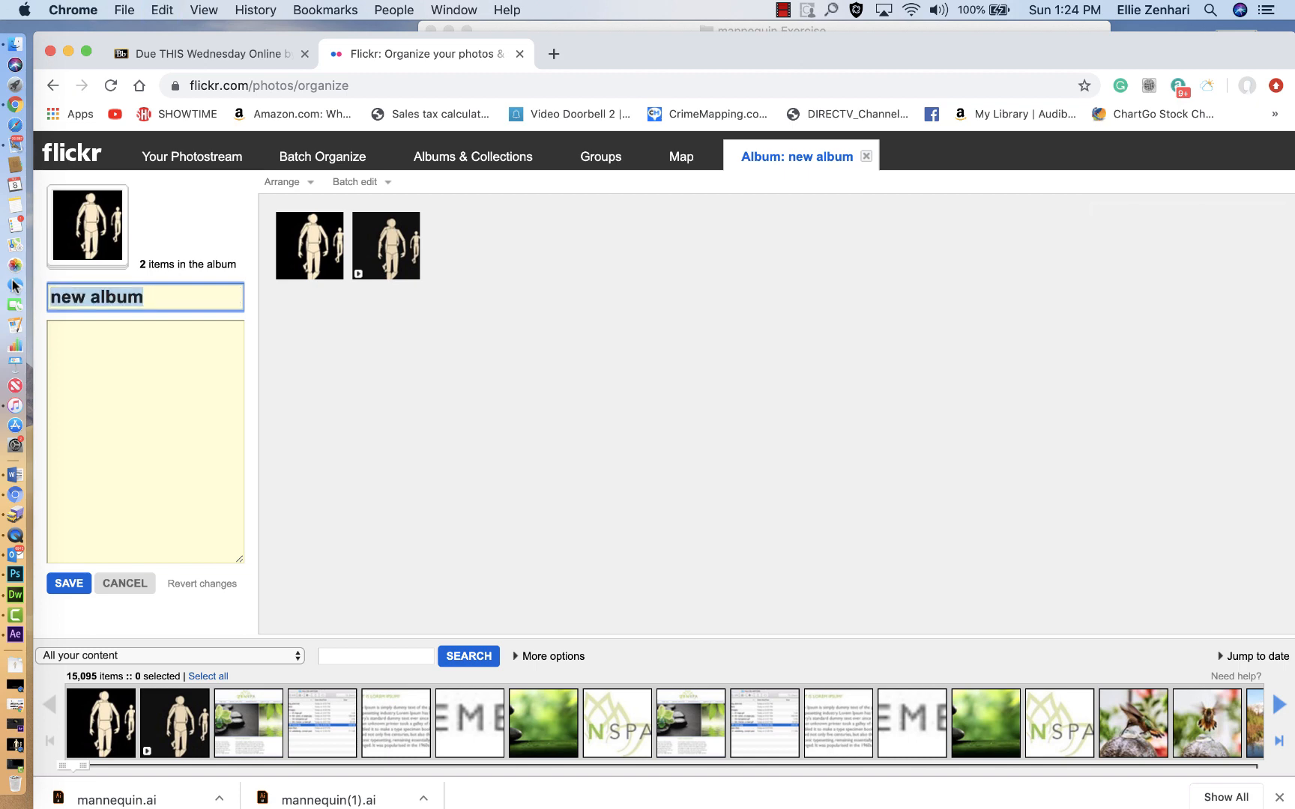
pyautogui.write('mani')
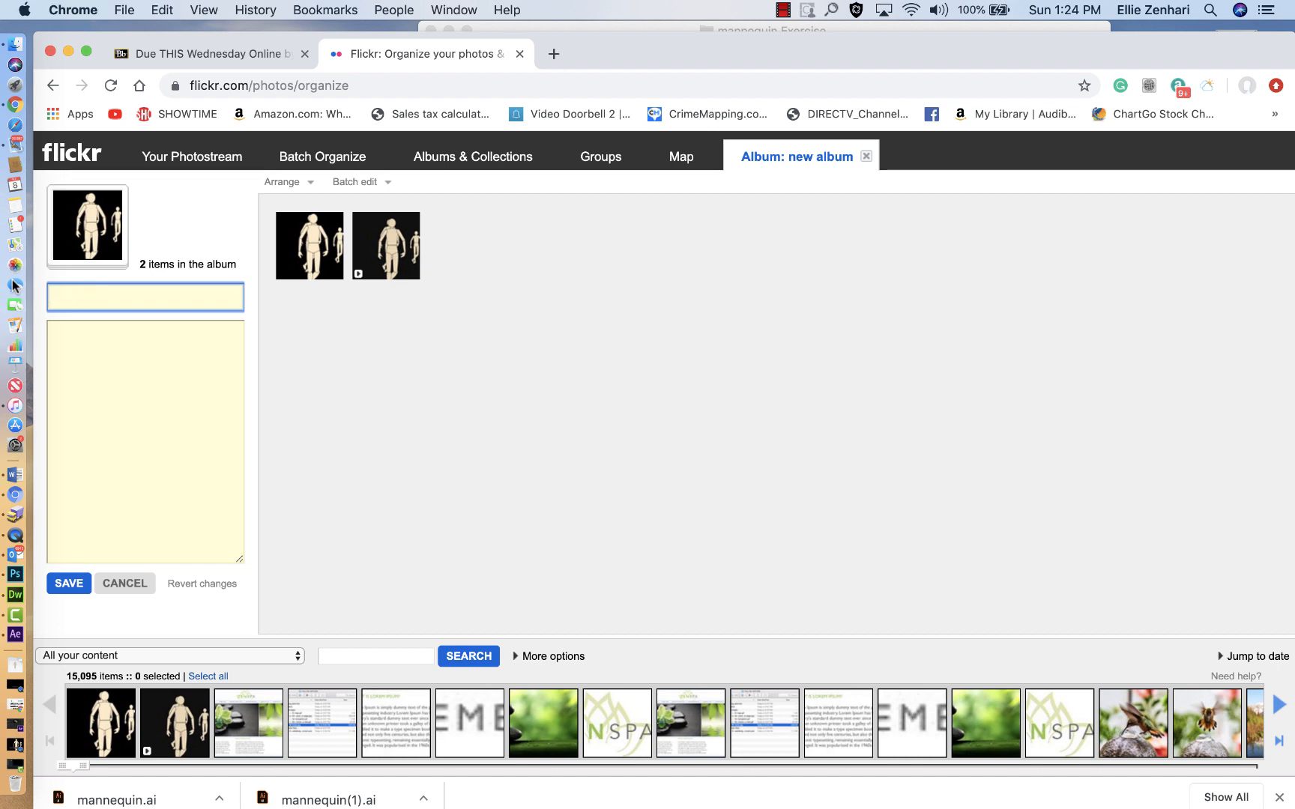
pyautogui.write('anchor point exercise')
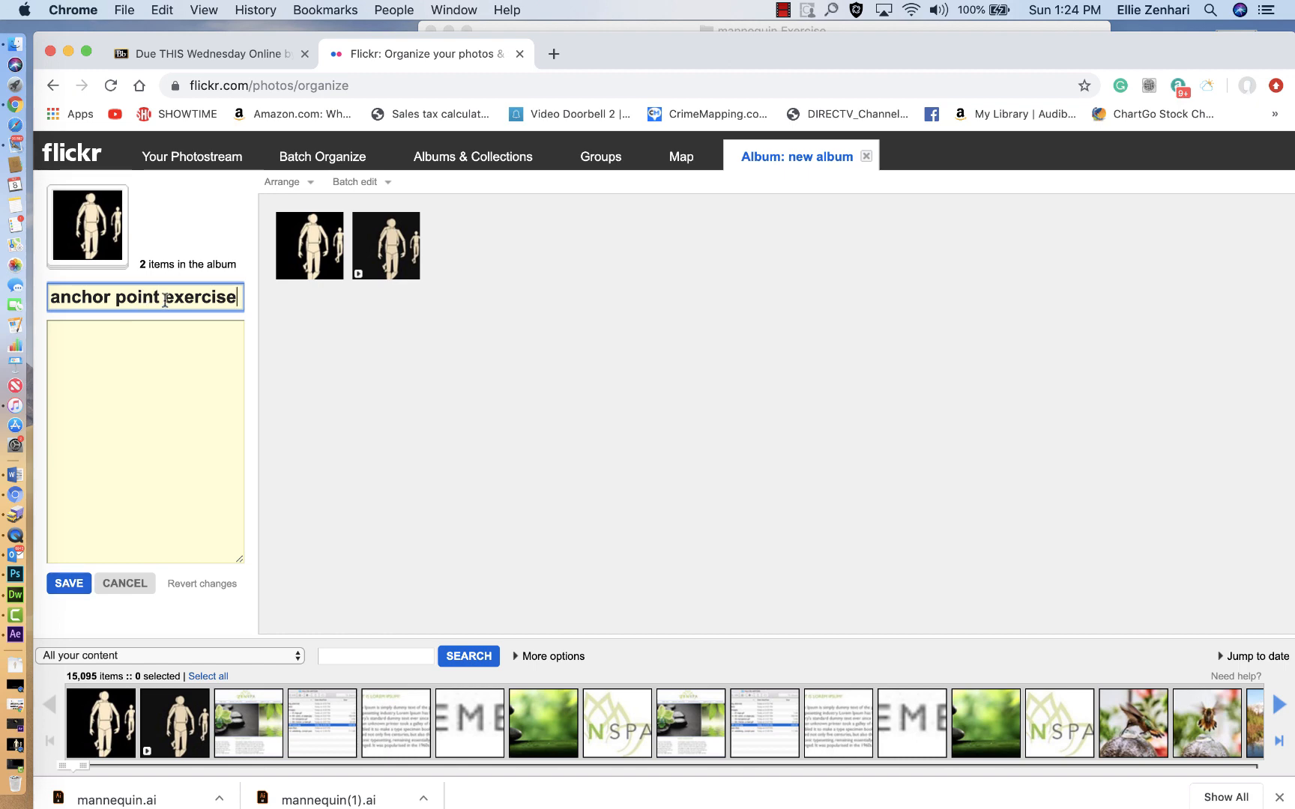
# Step: Title the new album "anchor point exercise" and save it
pyautogui.click(59, 577)
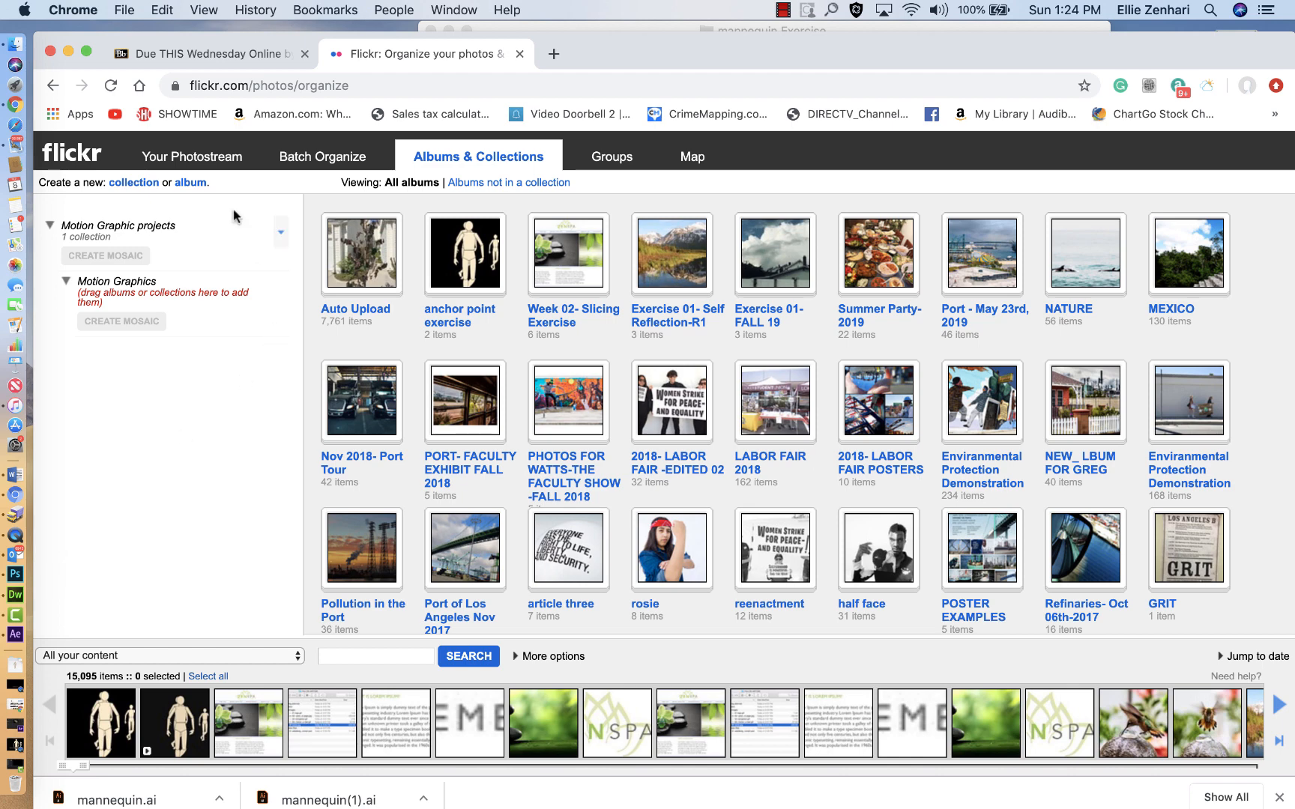
# Step: Leave Organizr for the Flickr home page and open your own albums page
pyautogui.click(71, 157)
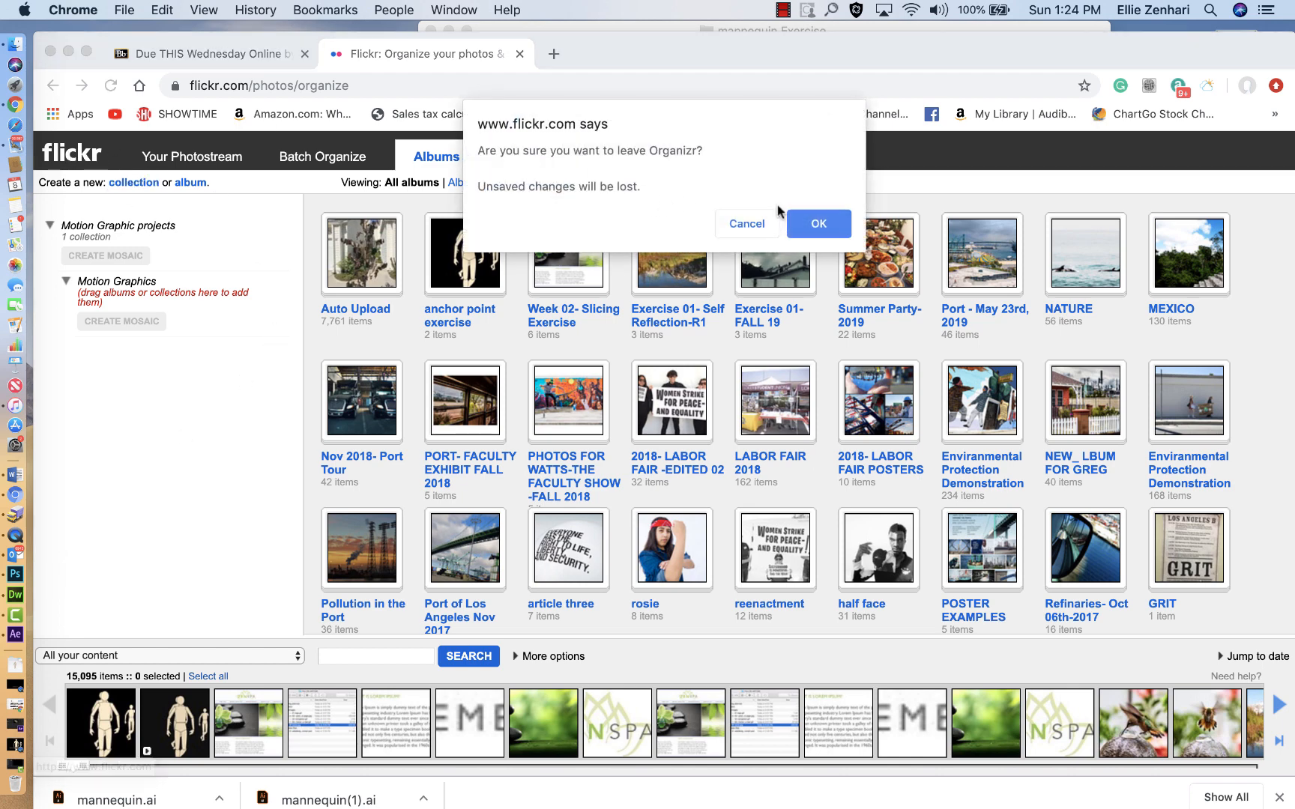
pyautogui.click(817, 223)
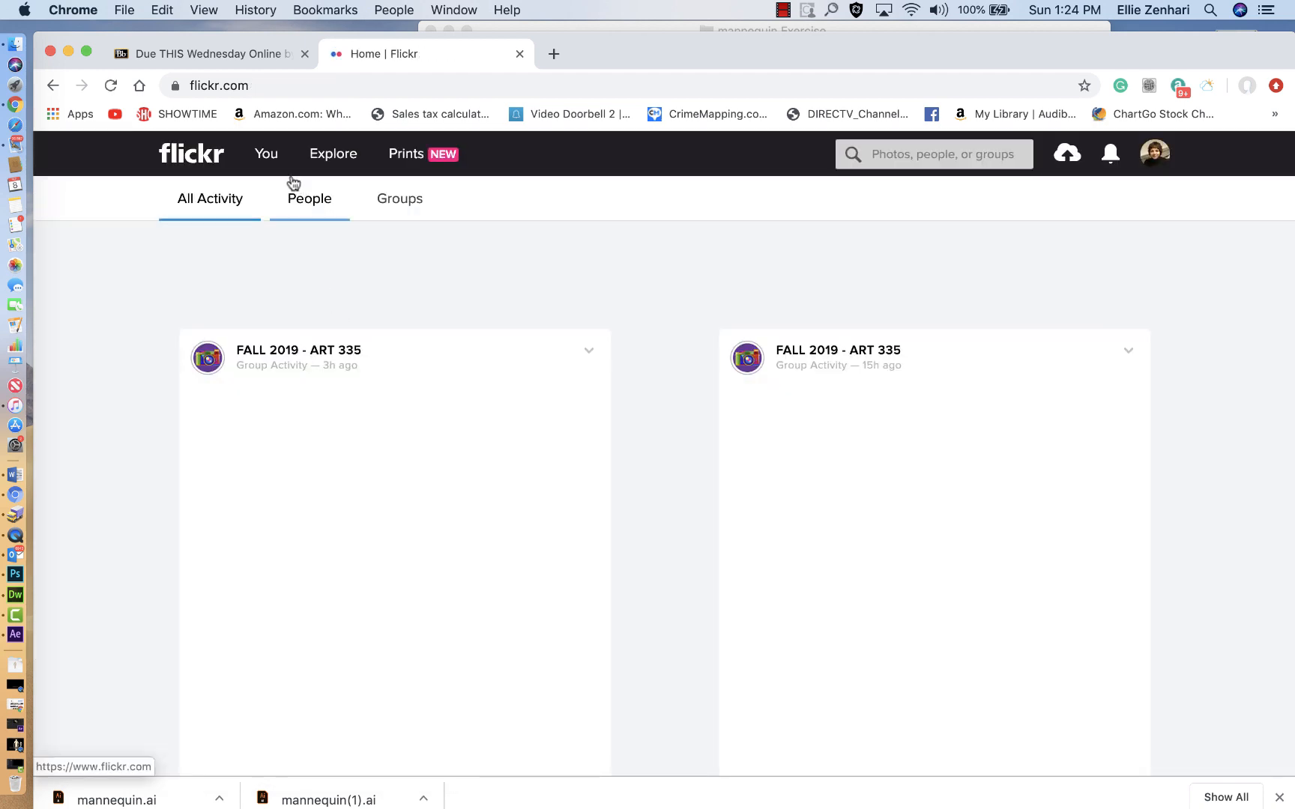
pyautogui.moveTo(261, 158)
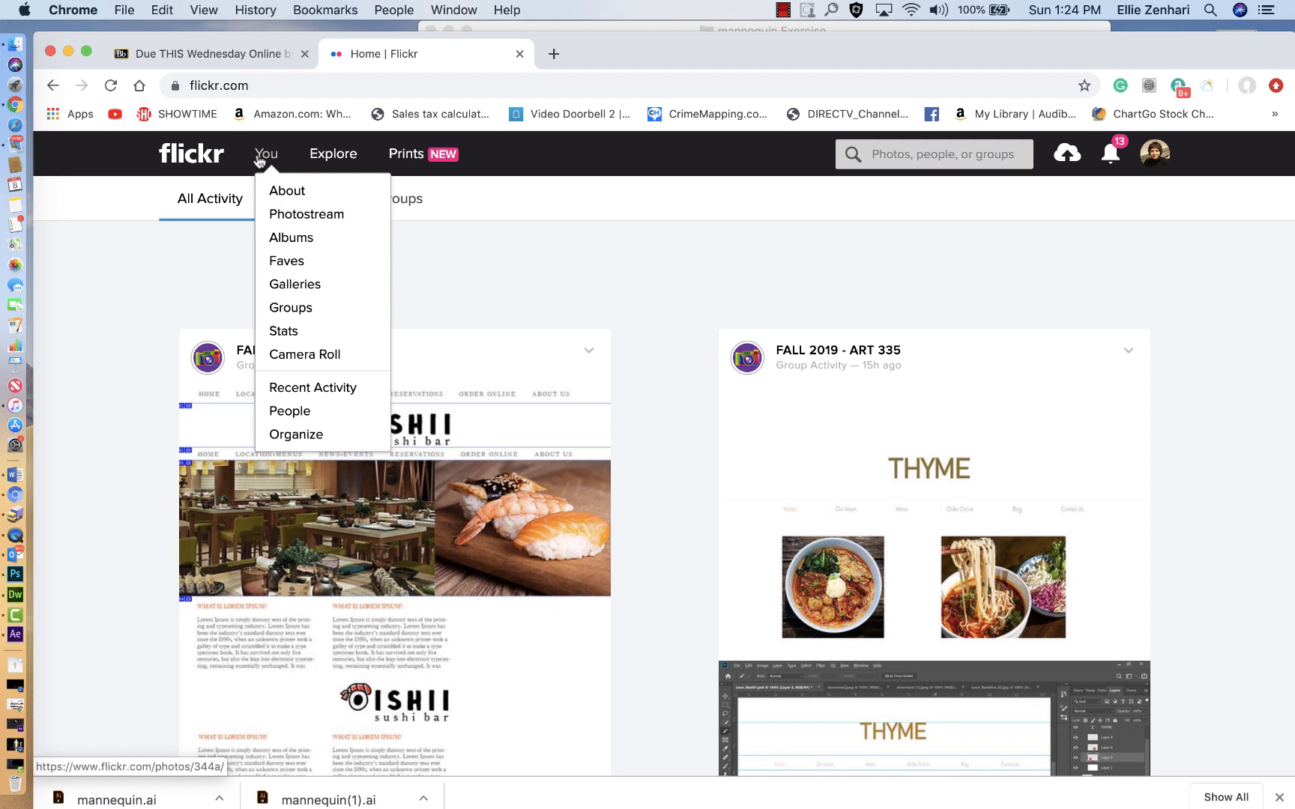
pyautogui.moveTo(315, 163)
pyautogui.click(280, 243)
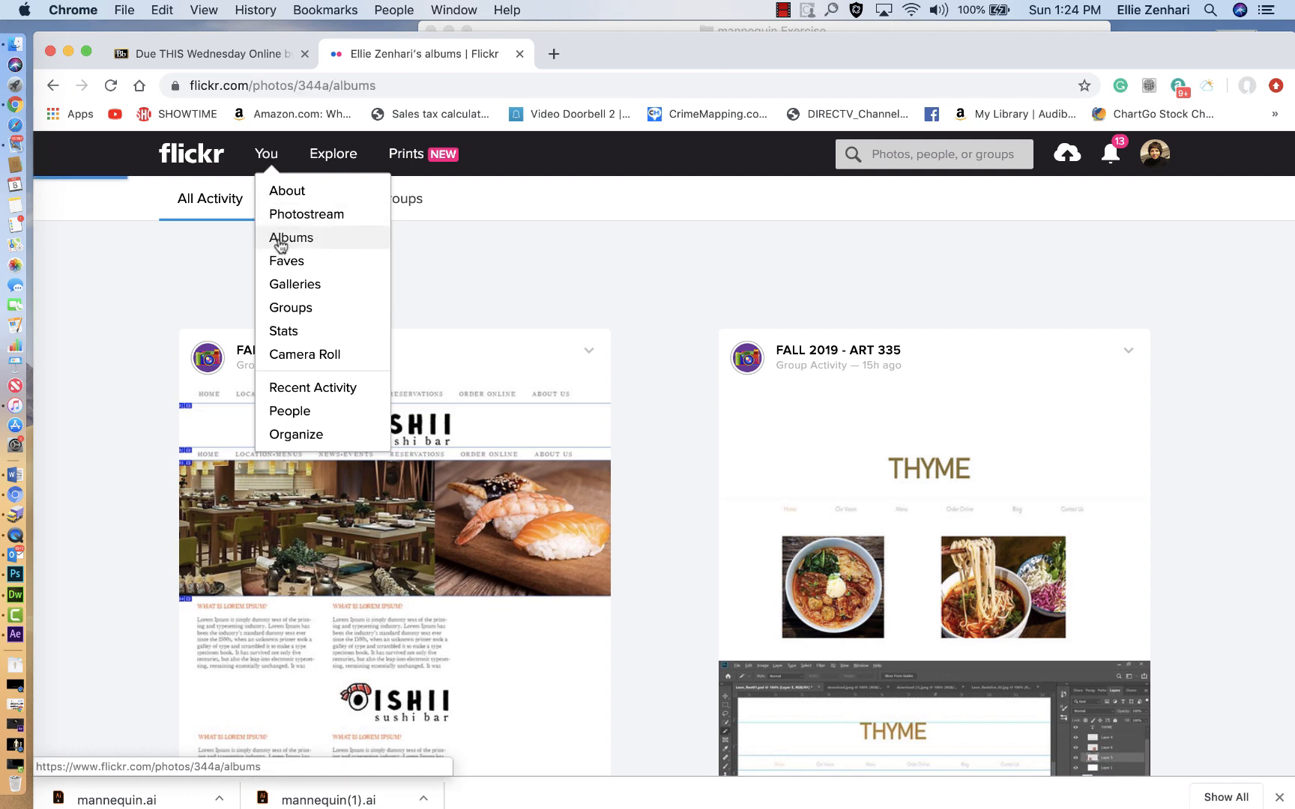
# Step: Copy the share link of the anchor point exercise album and close the sharing dialog
pyautogui.scroll(-3, 483, 552)
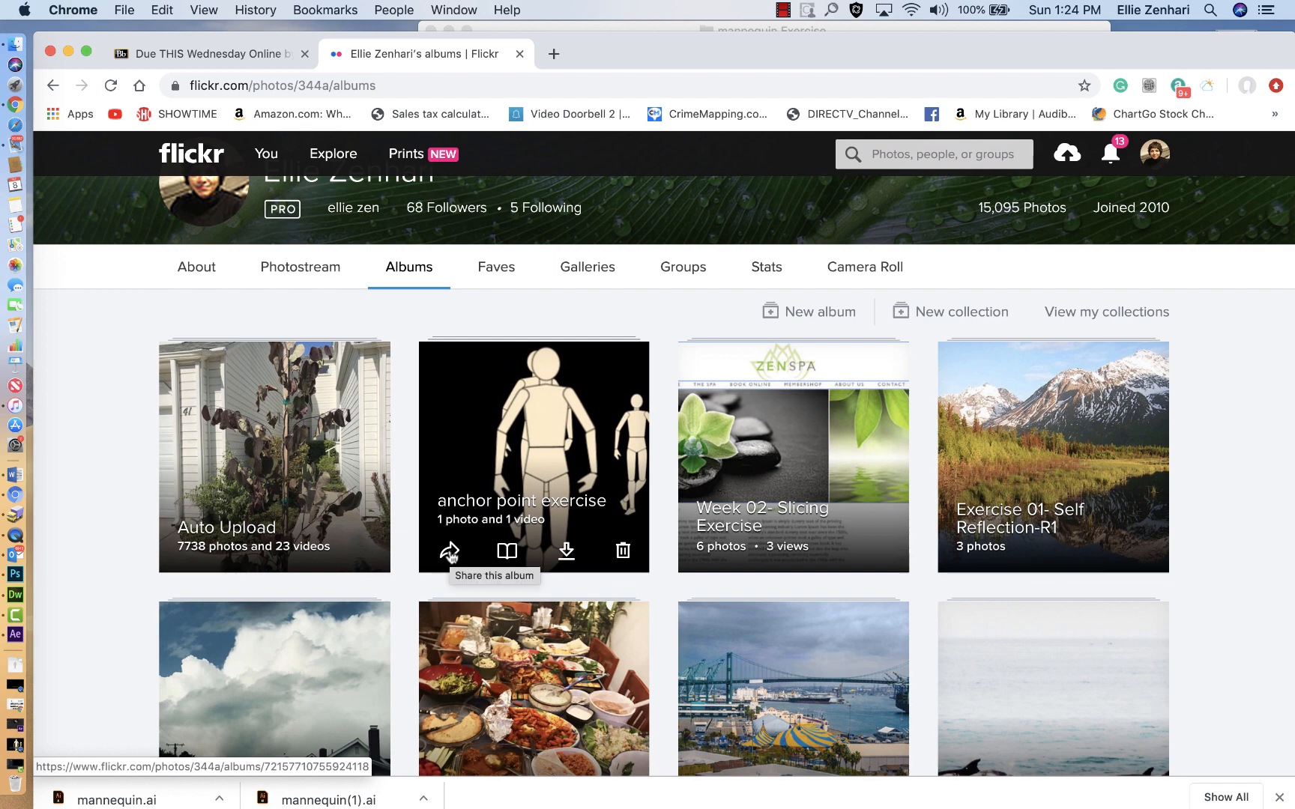
pyautogui.click(449, 553)
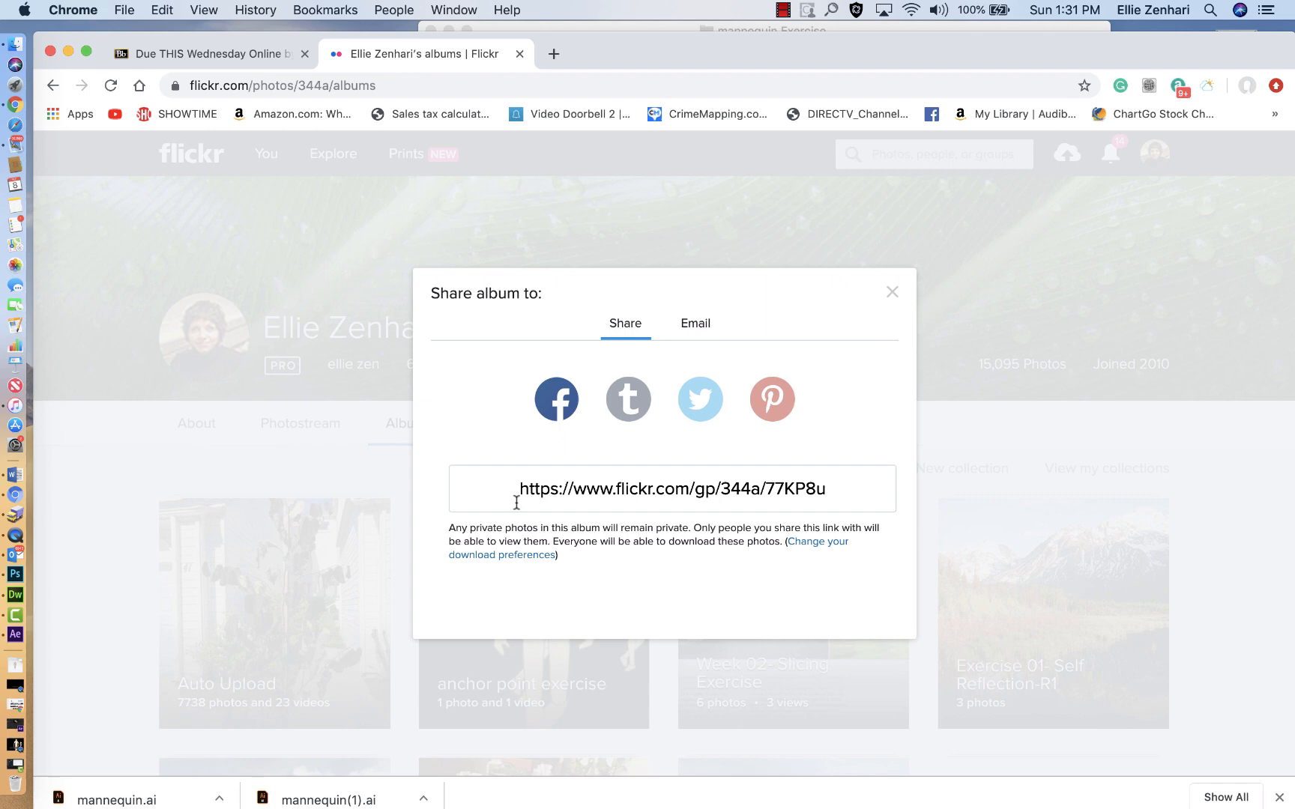
pyautogui.moveTo(518, 489); pyautogui.dragTo(867, 486)
pyautogui.press('super+c')
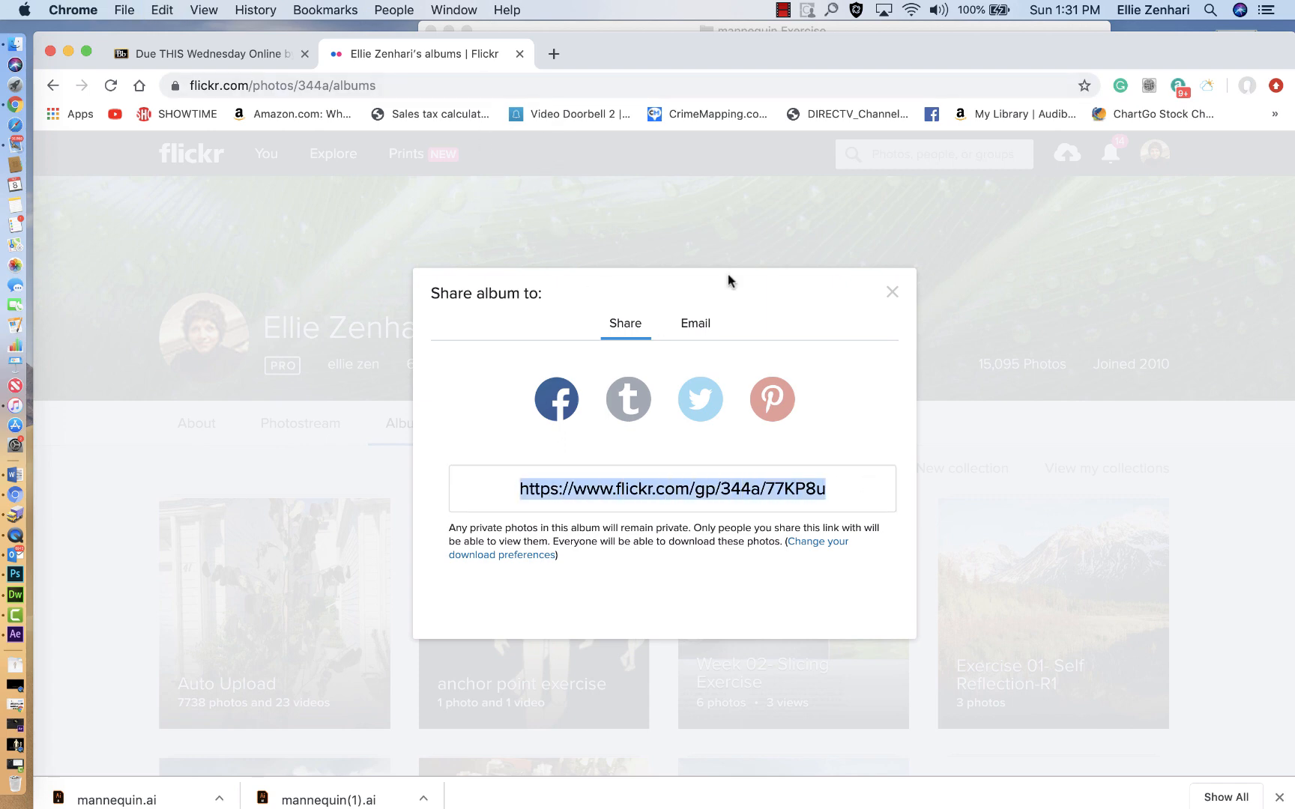
pyautogui.click(886, 296)
pyautogui.click(891, 294)
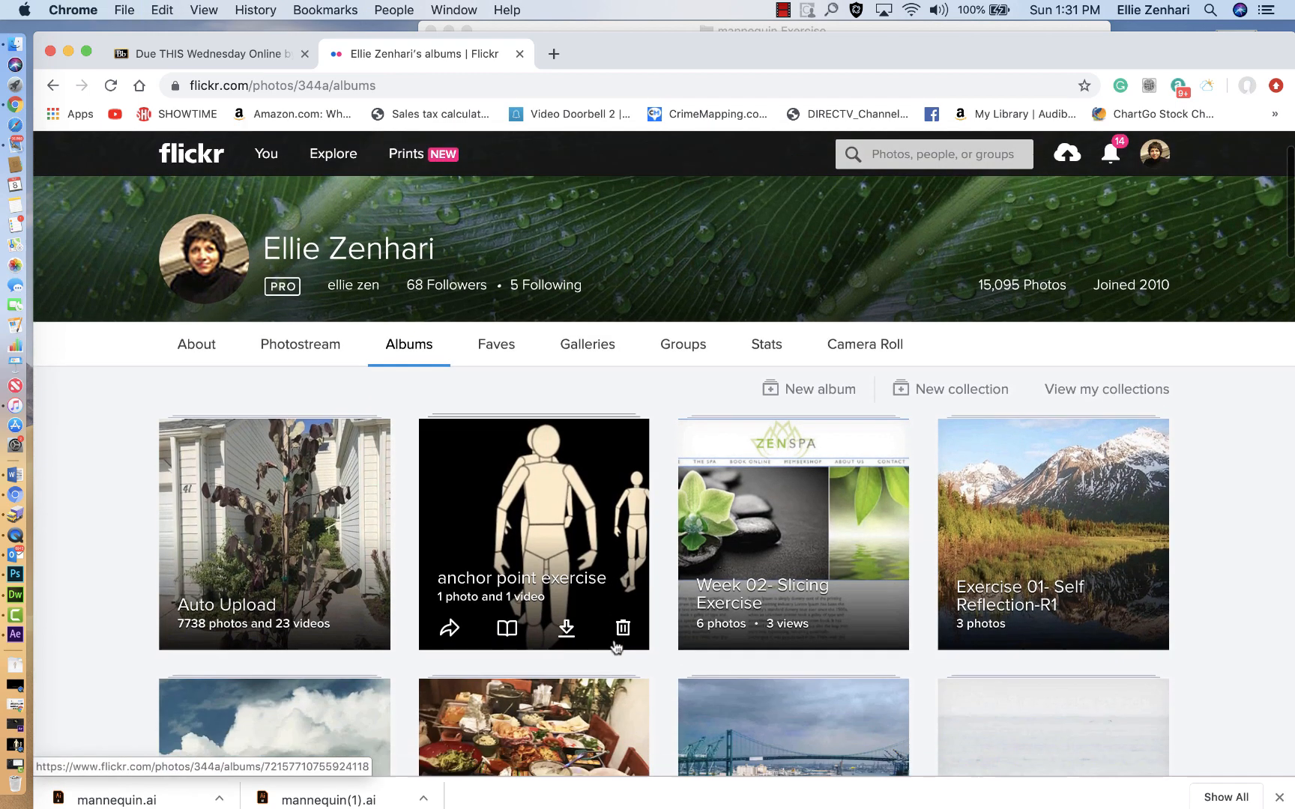
# Step: Open the snapshot photo from the anchor point exercise album and bring up its group and album details
pyautogui.scroll(-3, 563, 522)
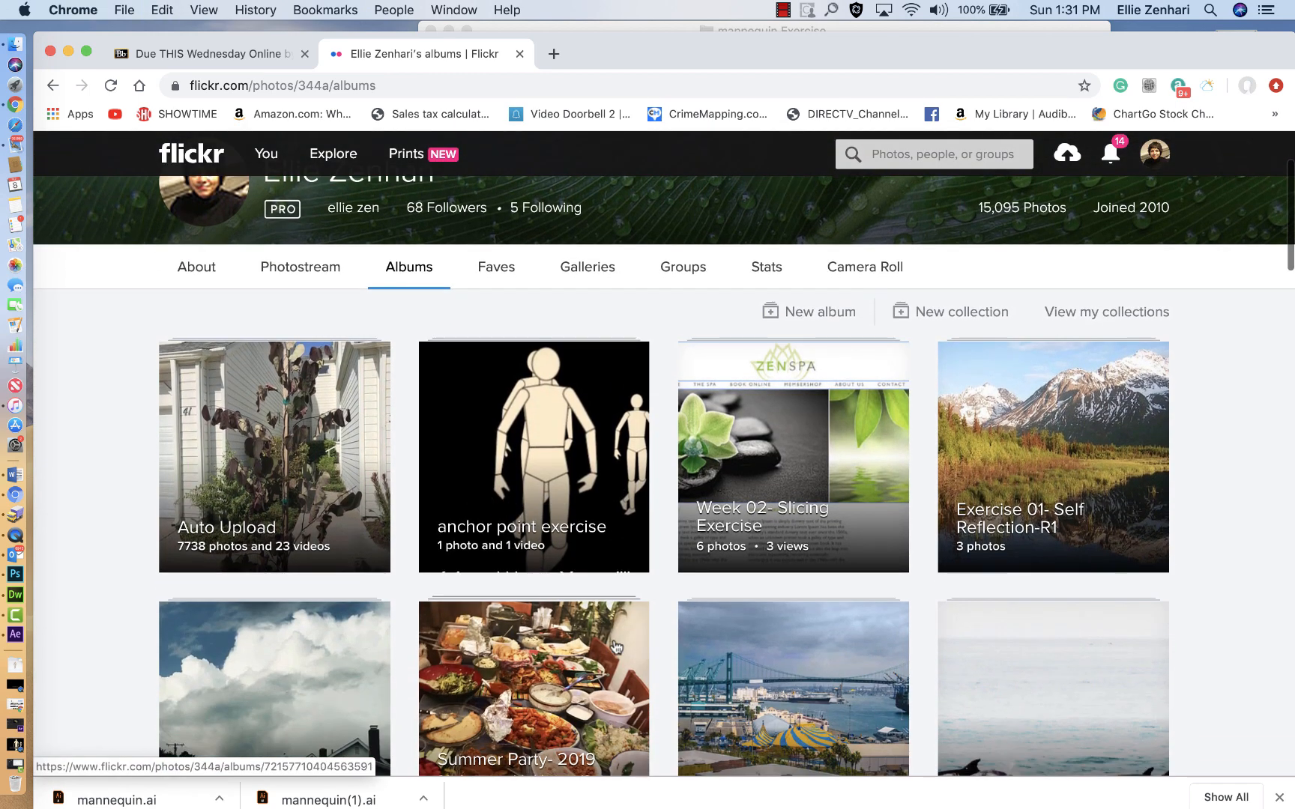
pyautogui.click(596, 386)
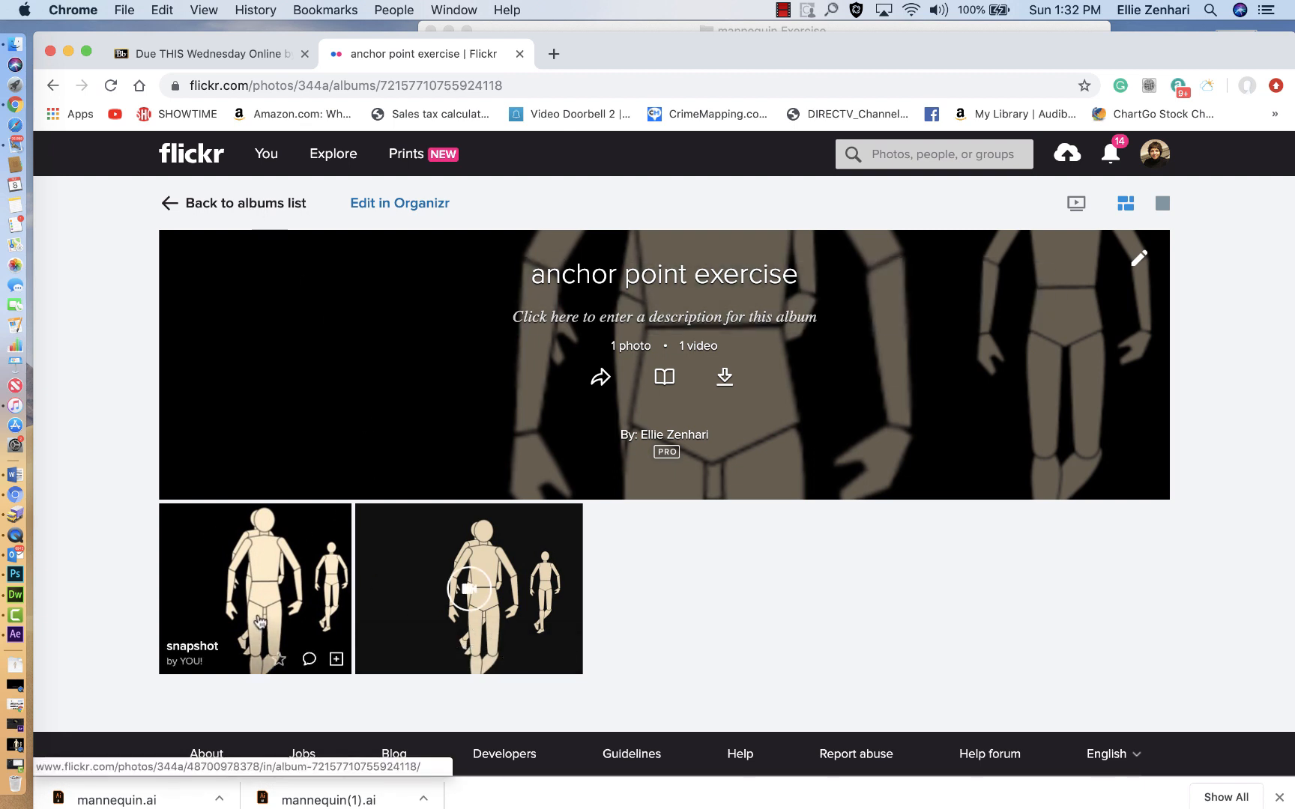
pyautogui.click(296, 545)
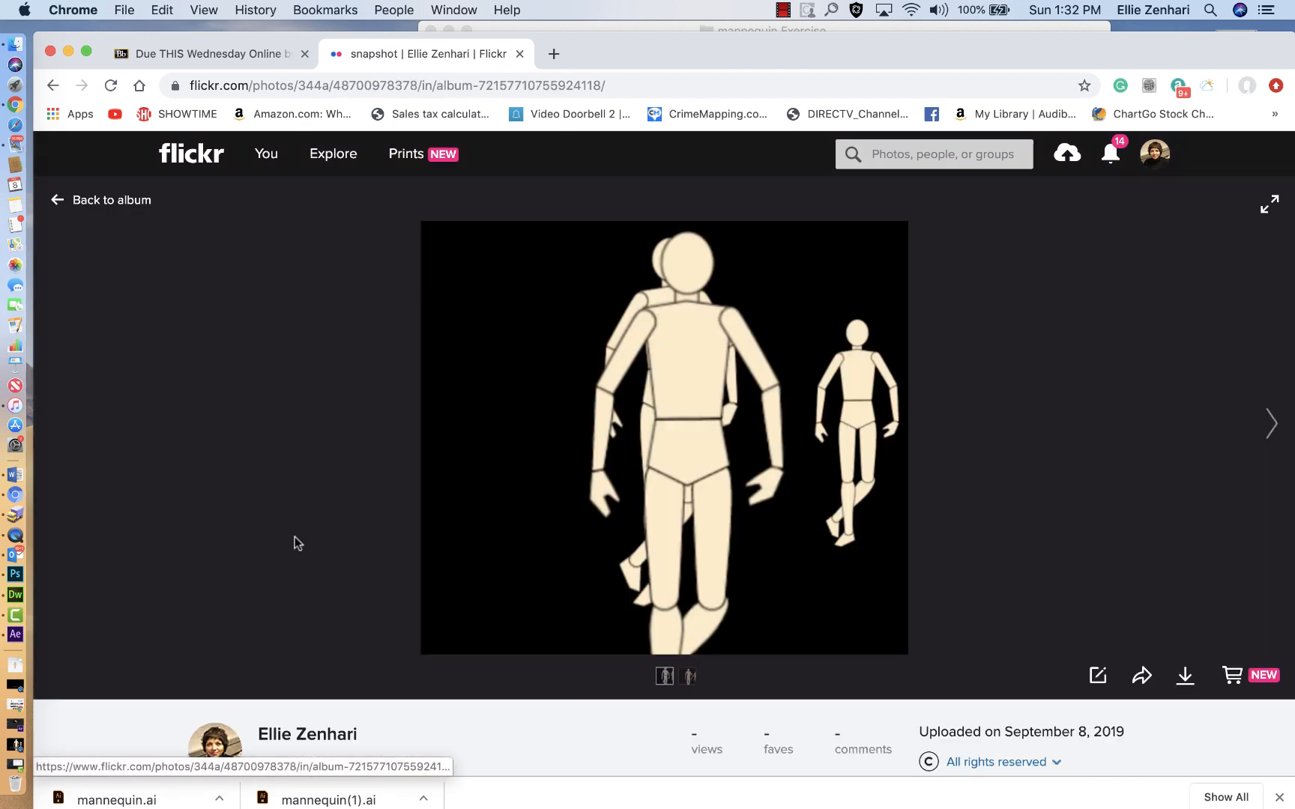
pyautogui.scroll(-5, 782, 600)
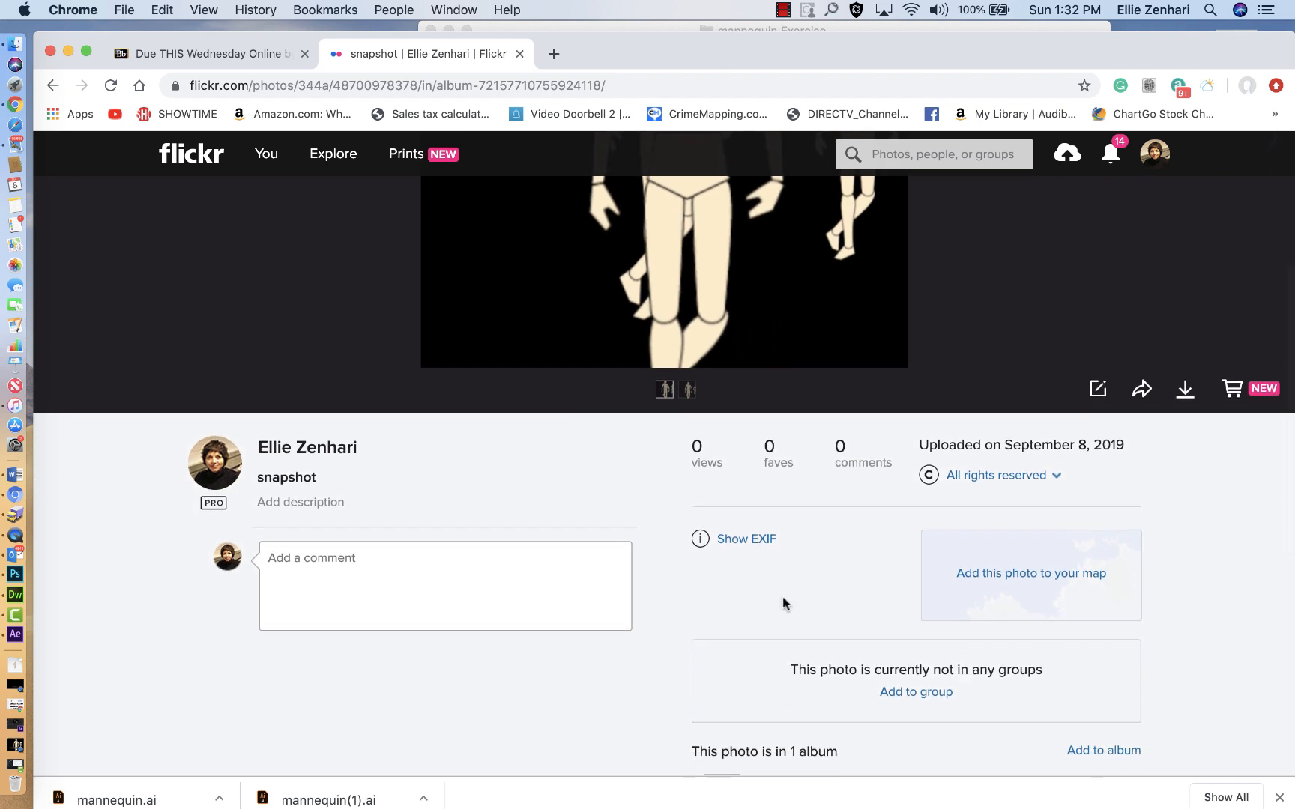
pyautogui.scroll(3, 782, 596)
pyautogui.scroll(-5, 782, 596)
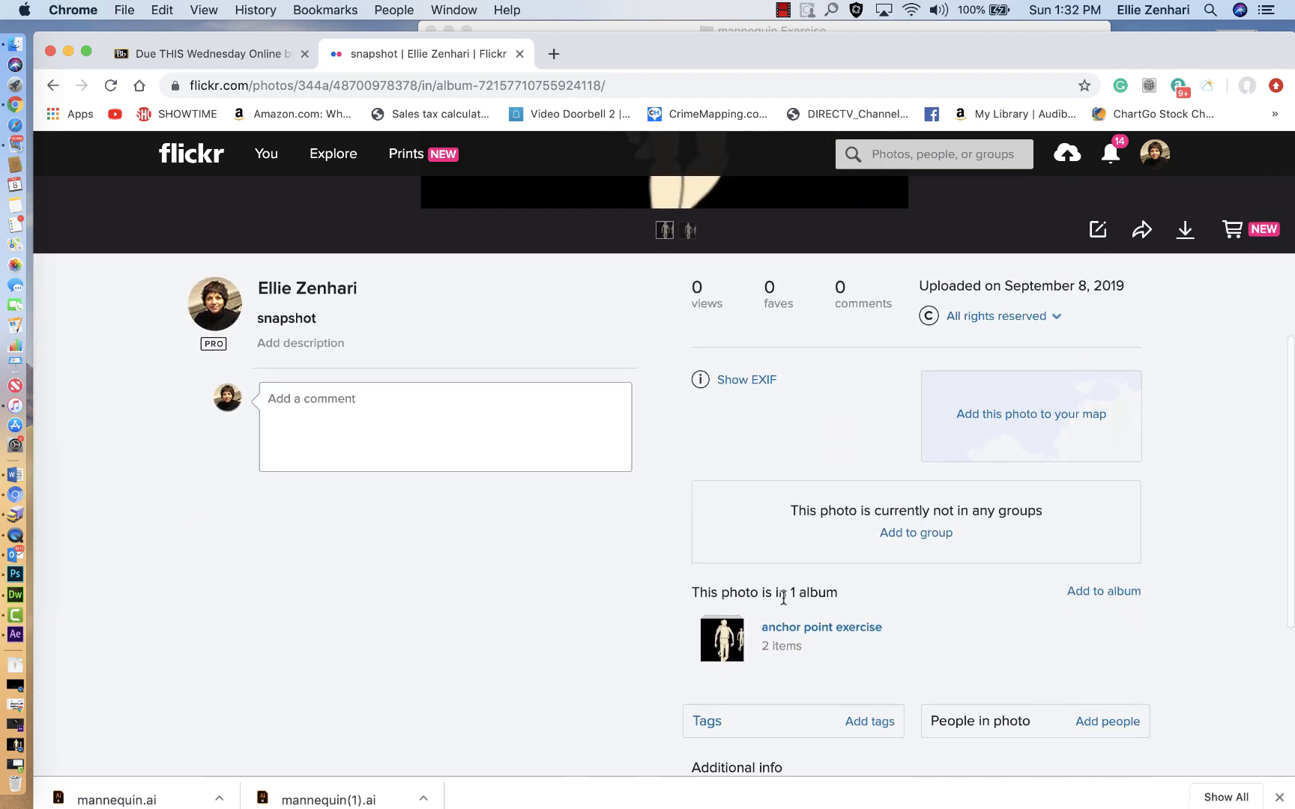
pyautogui.click(894, 532)
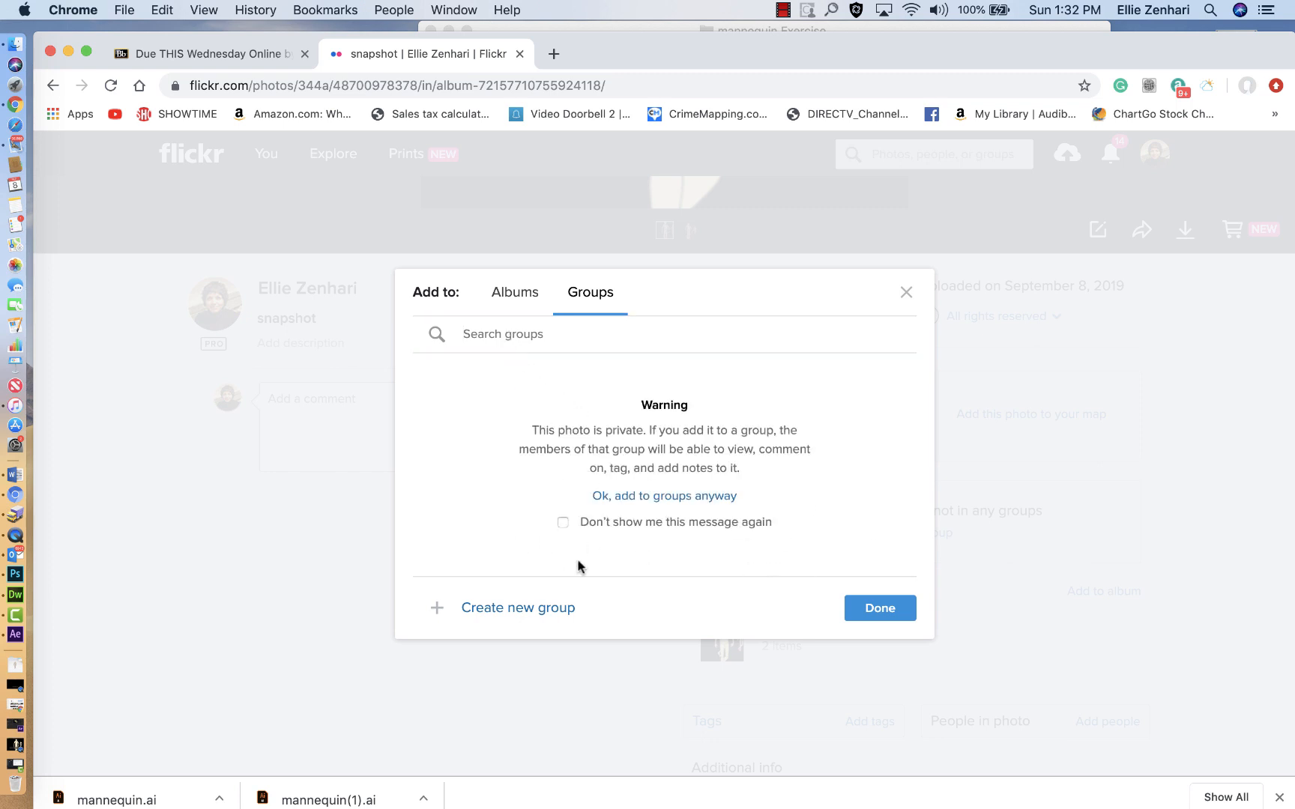
pyautogui.click(564, 522)
pyautogui.click(869, 624)
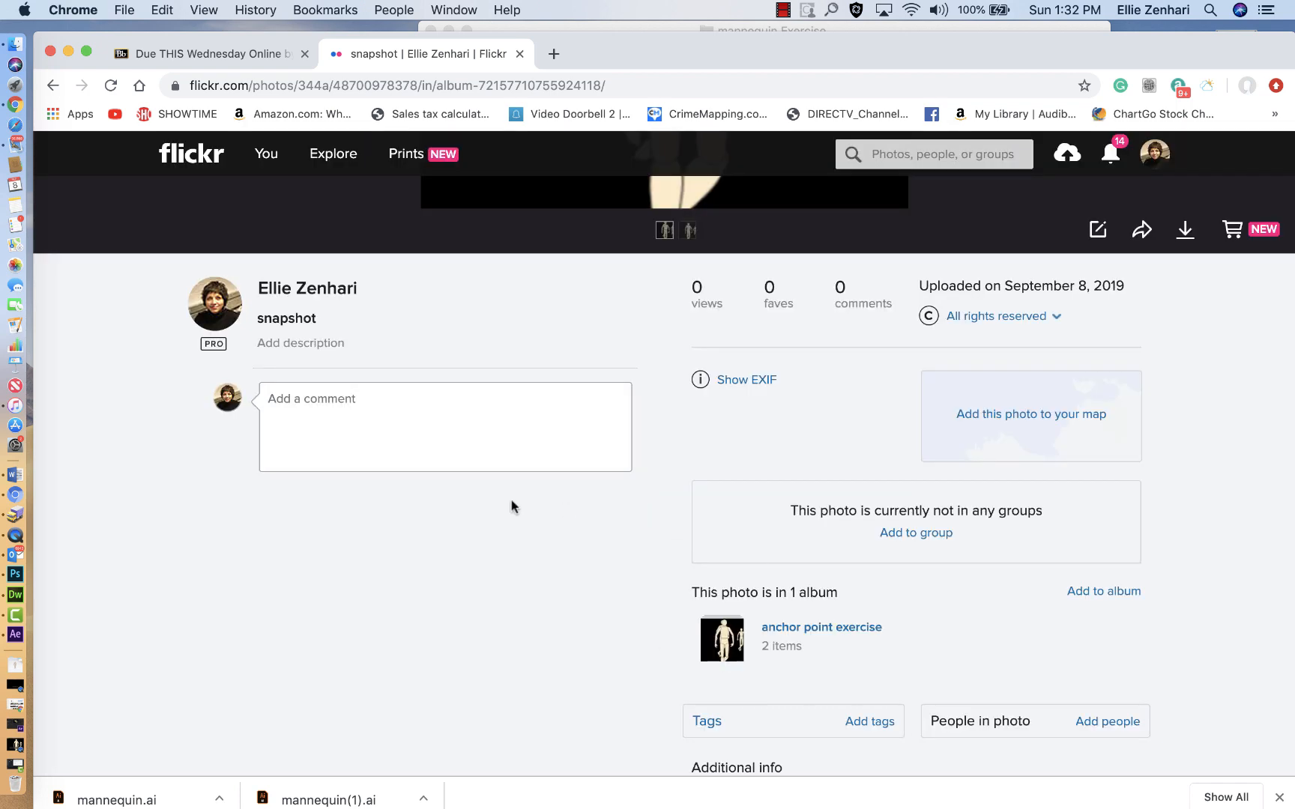
# Step: Add the snapshot photo to the FALL 2019 - ART 345 group, accepting that it is private
pyautogui.click(915, 535)
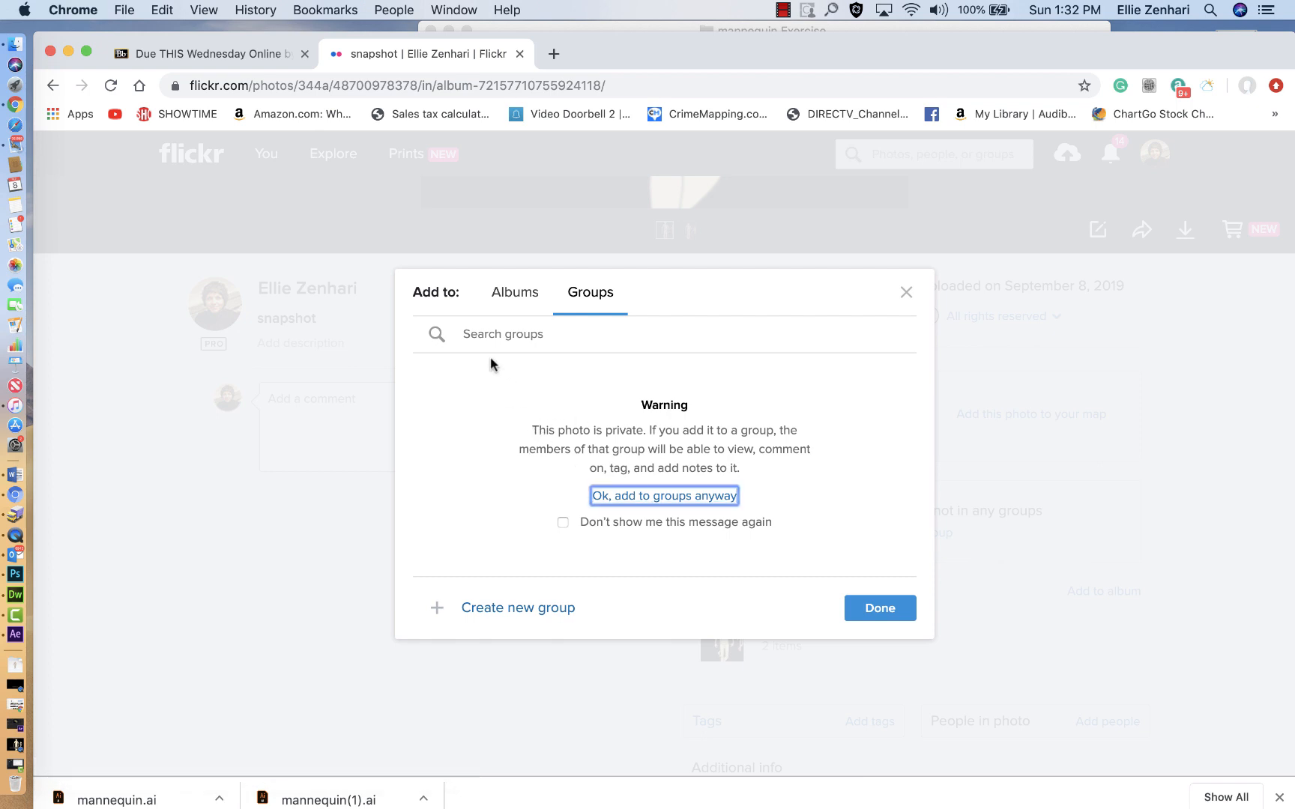
pyautogui.click(664, 497)
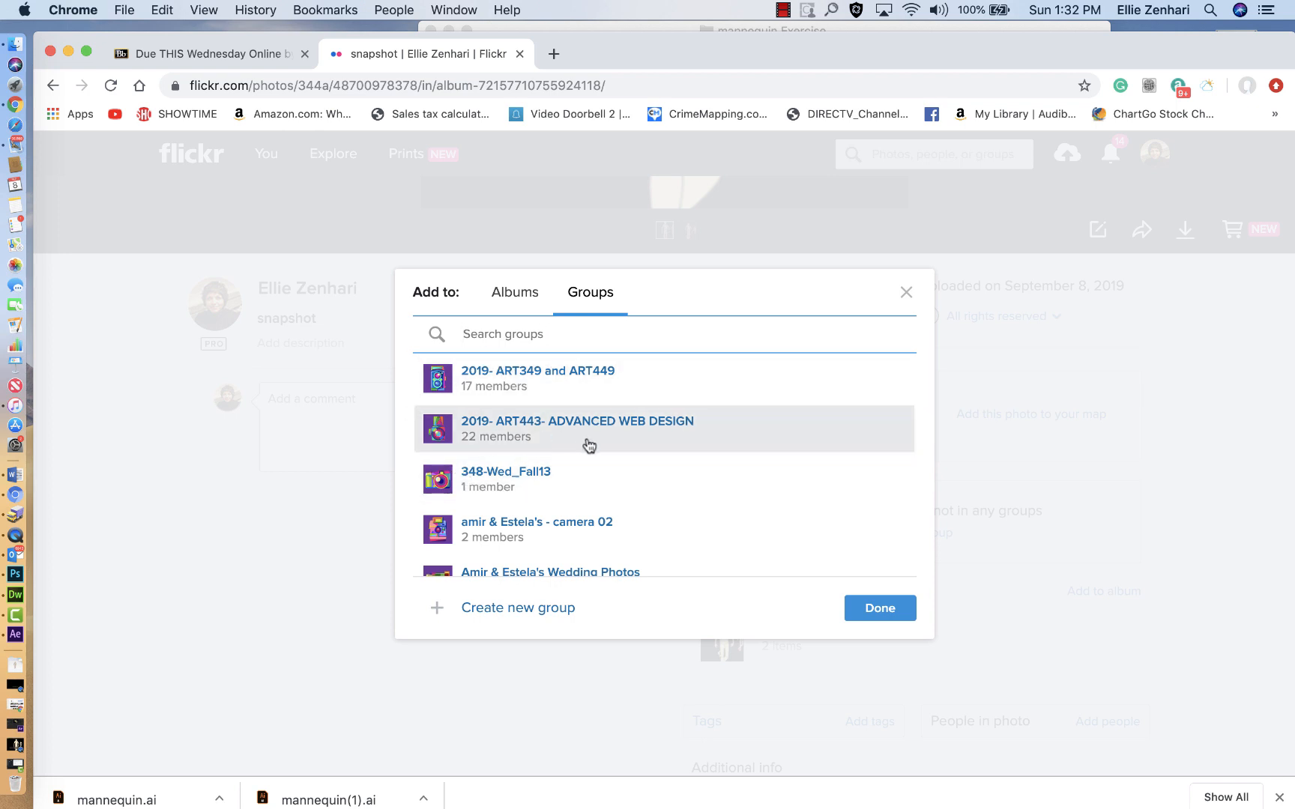
pyautogui.scroll(-5, 588, 445)
pyautogui.click(553, 513)
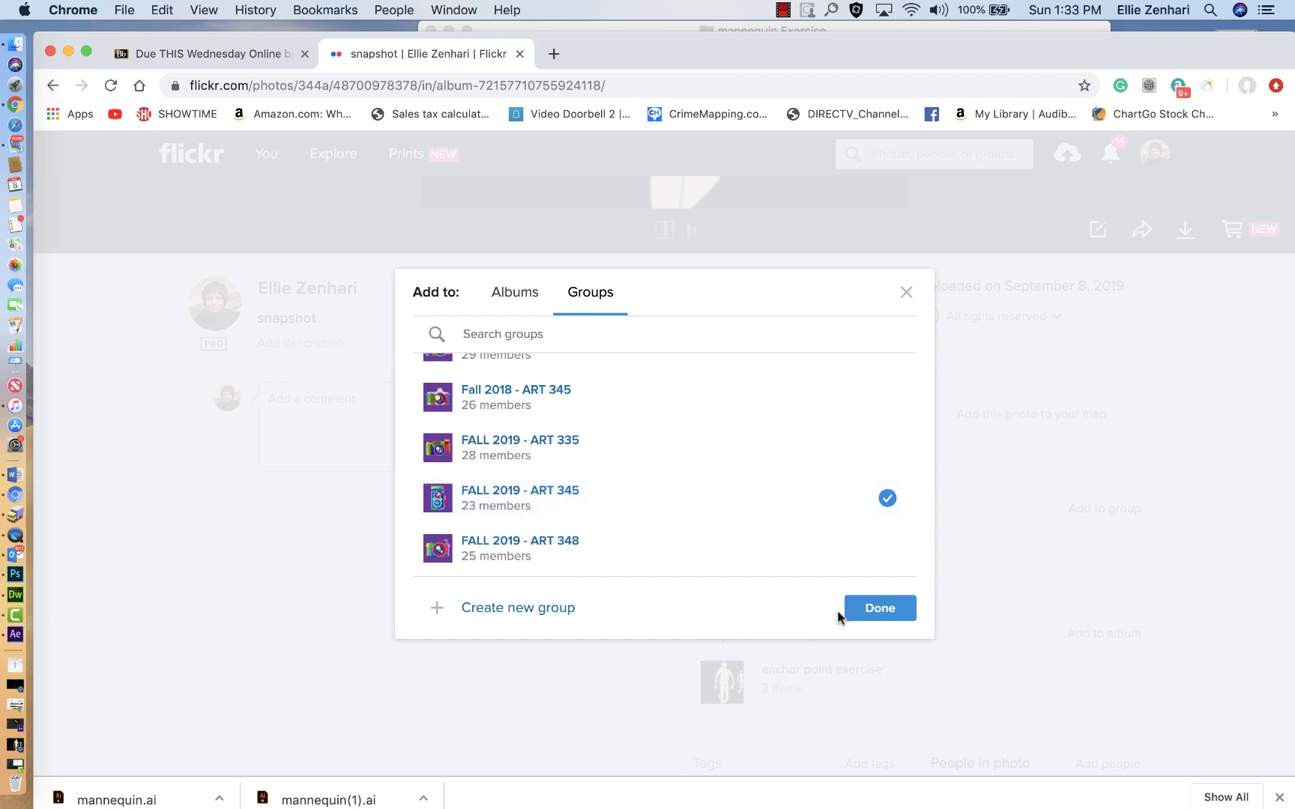
pyautogui.click(871, 616)
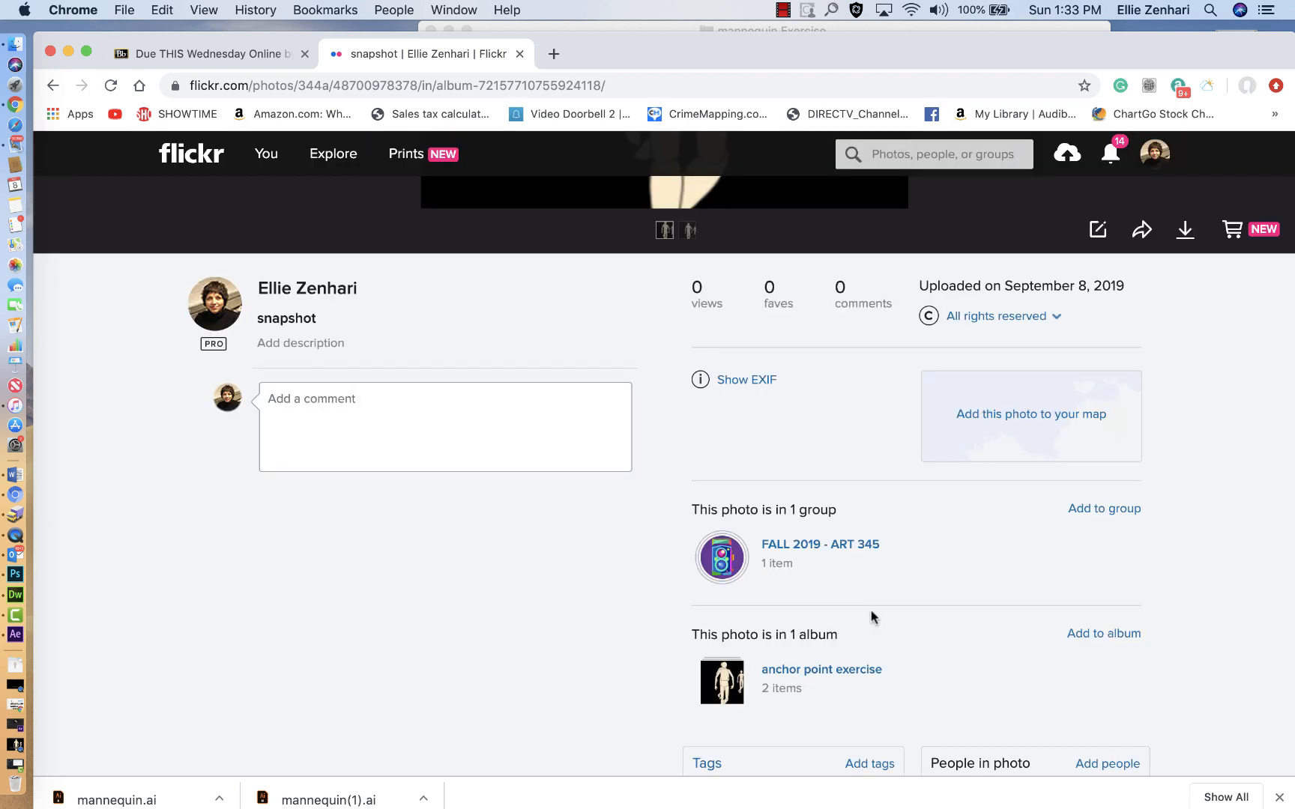
# Step: Go to the FALL 2019 - ART 345 group page and open the snapshot photo from its photo pool
pyautogui.click(827, 553)
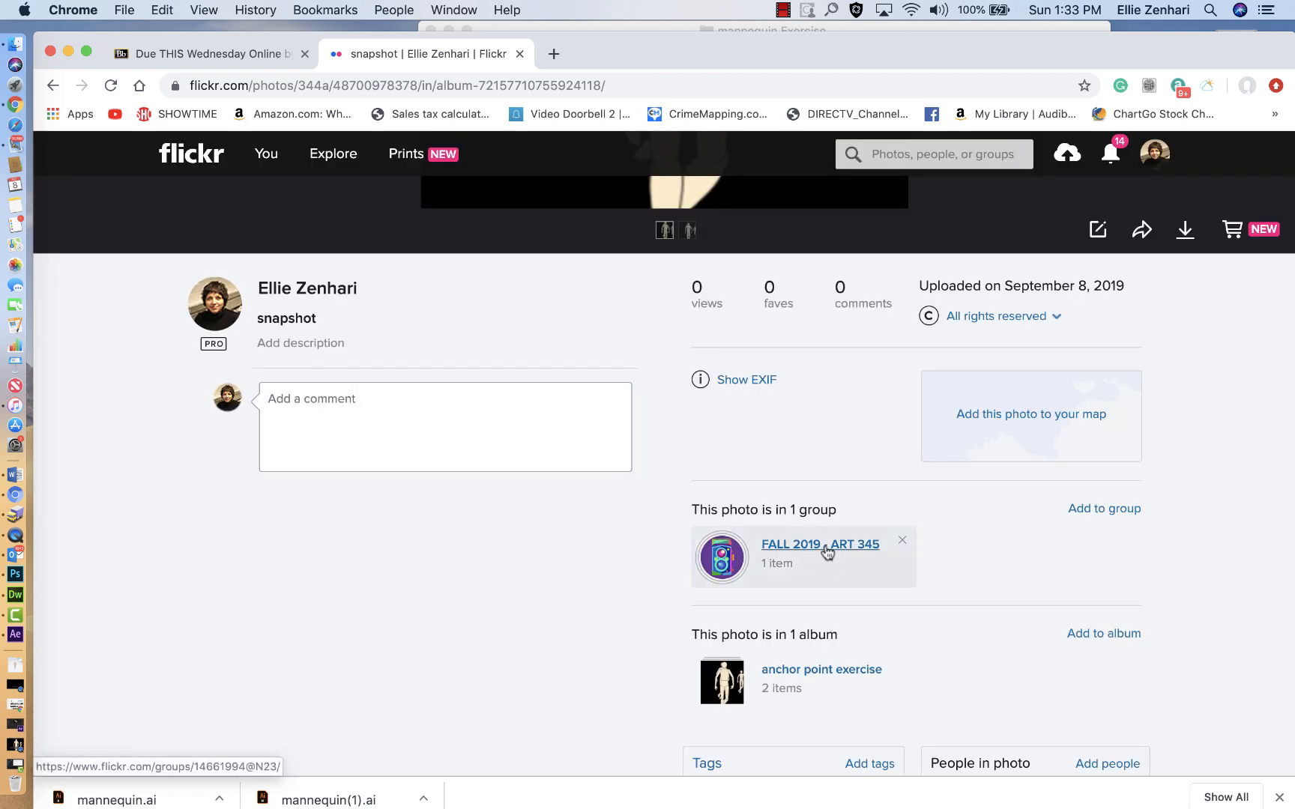
pyautogui.scroll(-5, 651, 589)
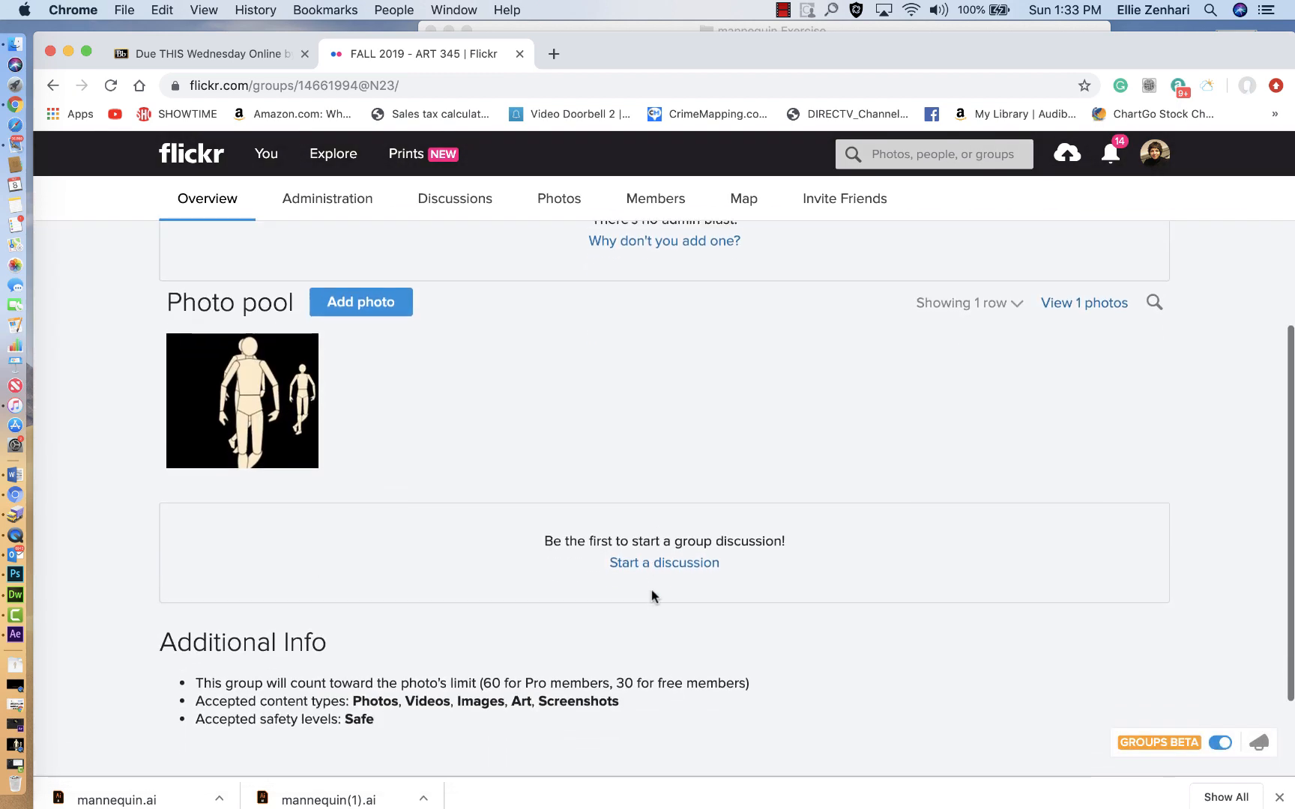
pyautogui.click(212, 417)
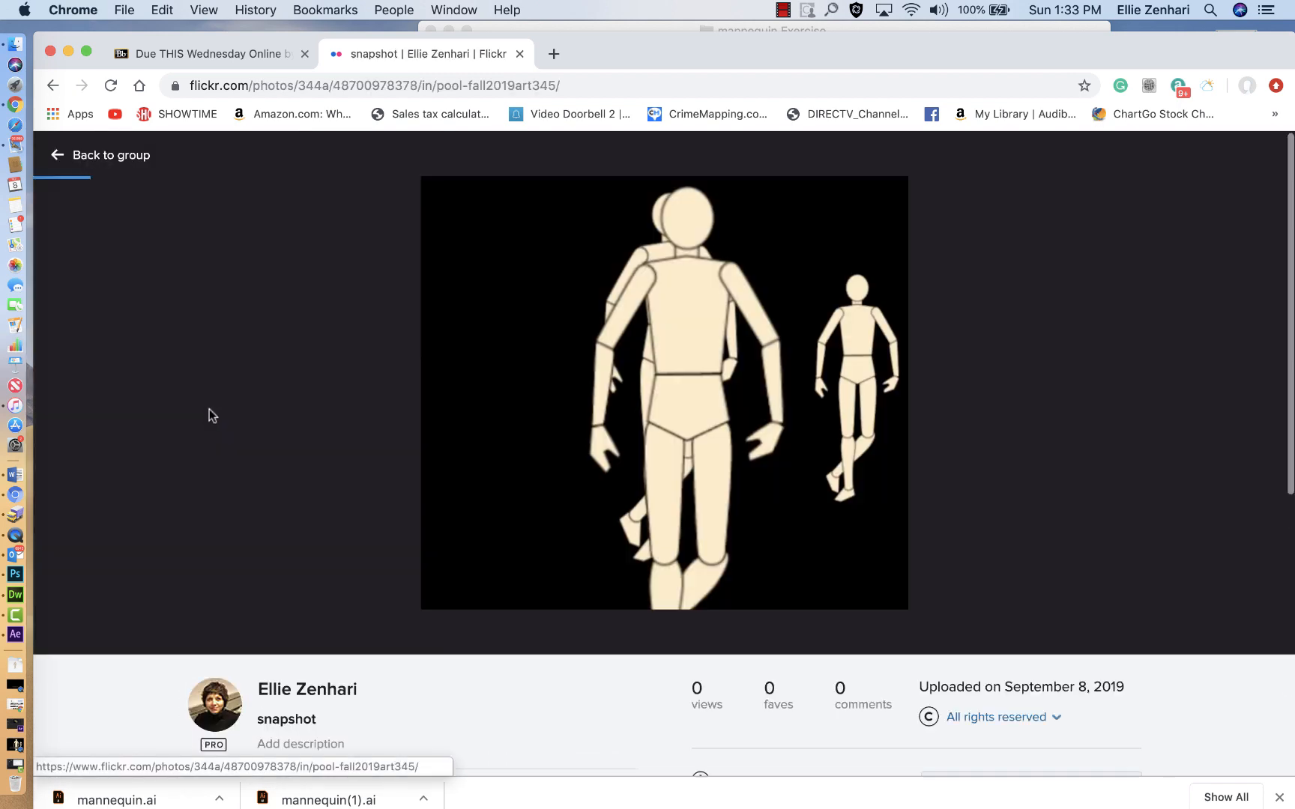
# Step: Post the copied share link of the anchor point exercise album as a comment on the snapshot photo
pyautogui.scroll(-5, 457, 572)
pyautogui.click(357, 594)
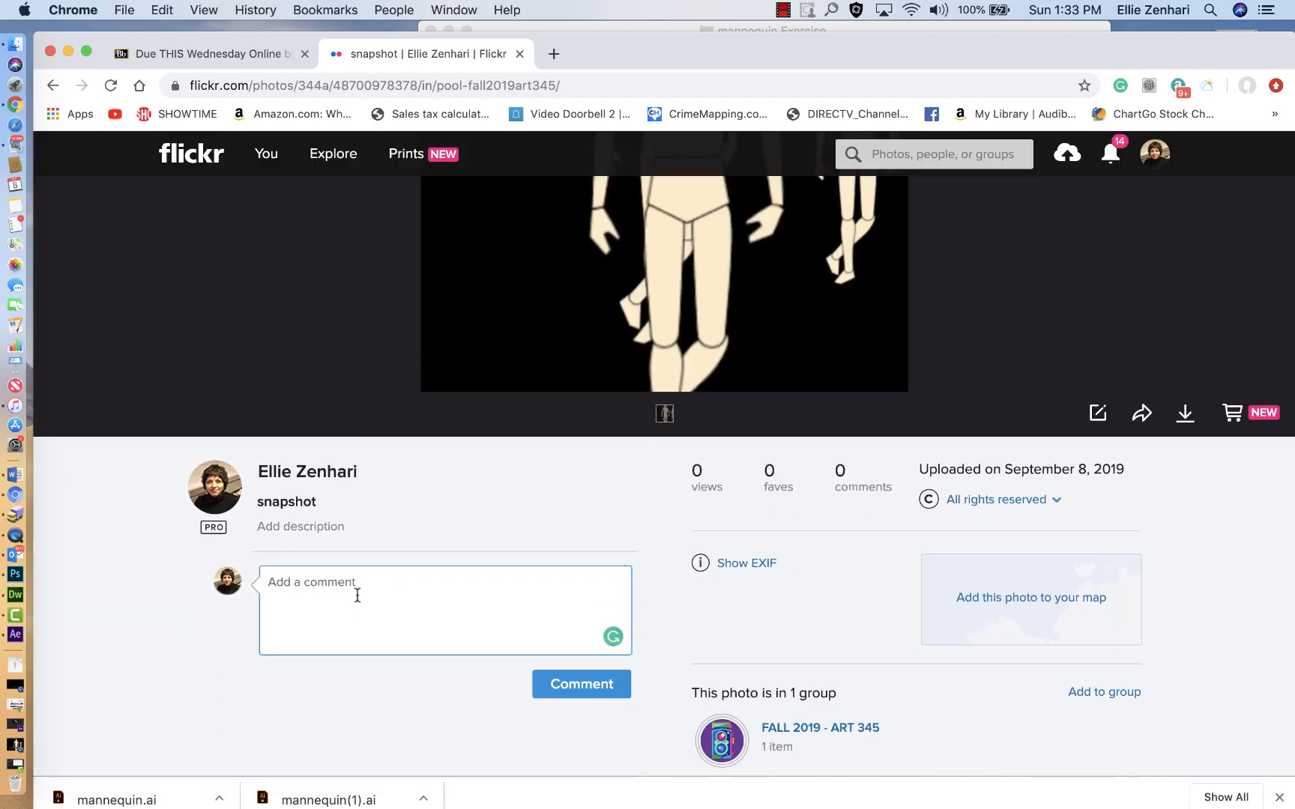
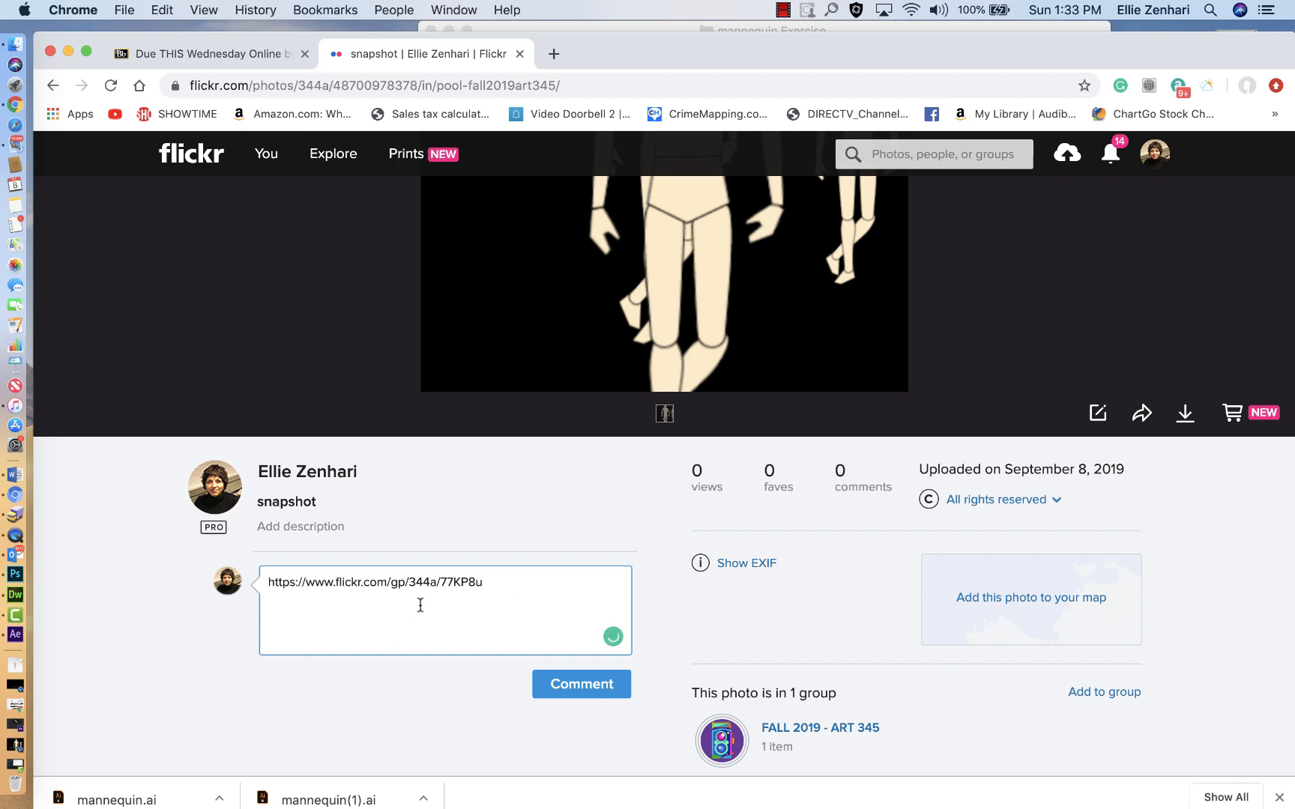
pyautogui.click(574, 687)
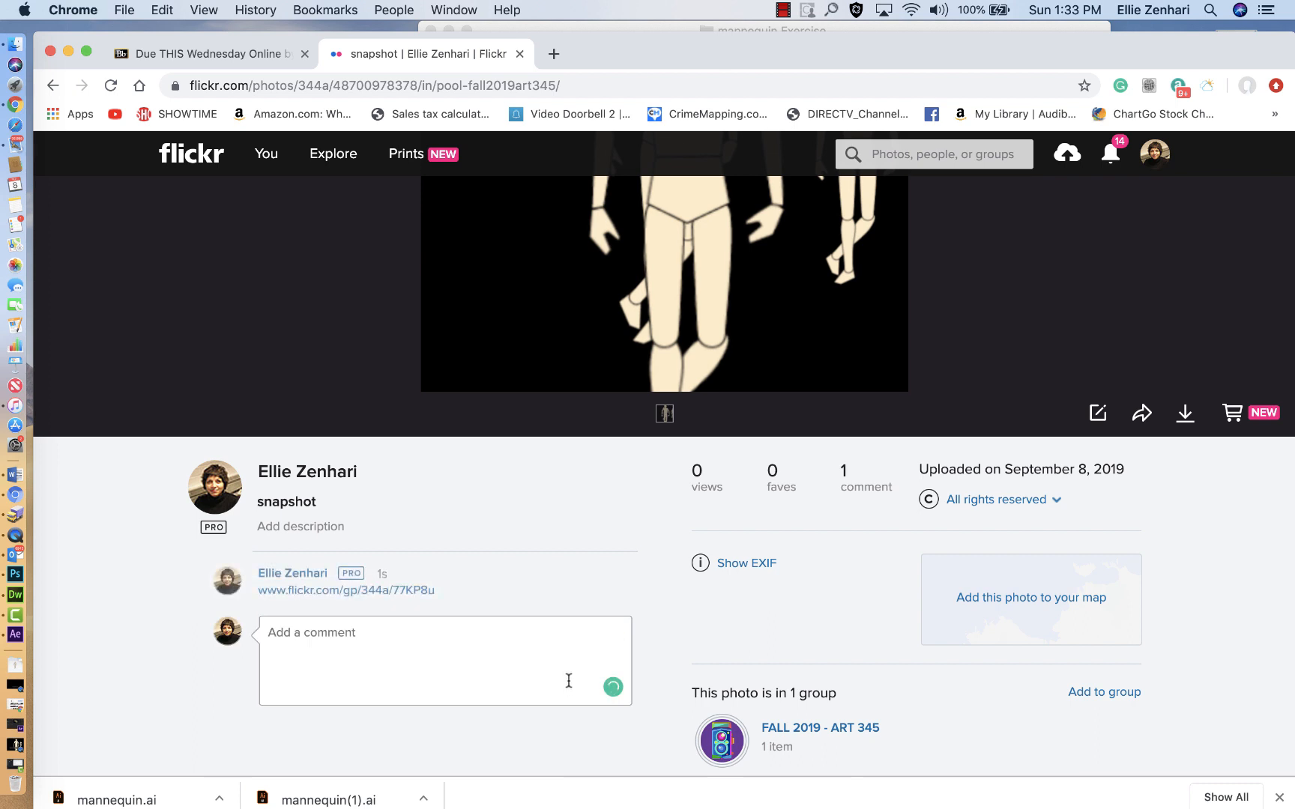
# Step: Check the posted album link by following it and opening the mannequin (Converted) video in the album
pyautogui.click(324, 594)
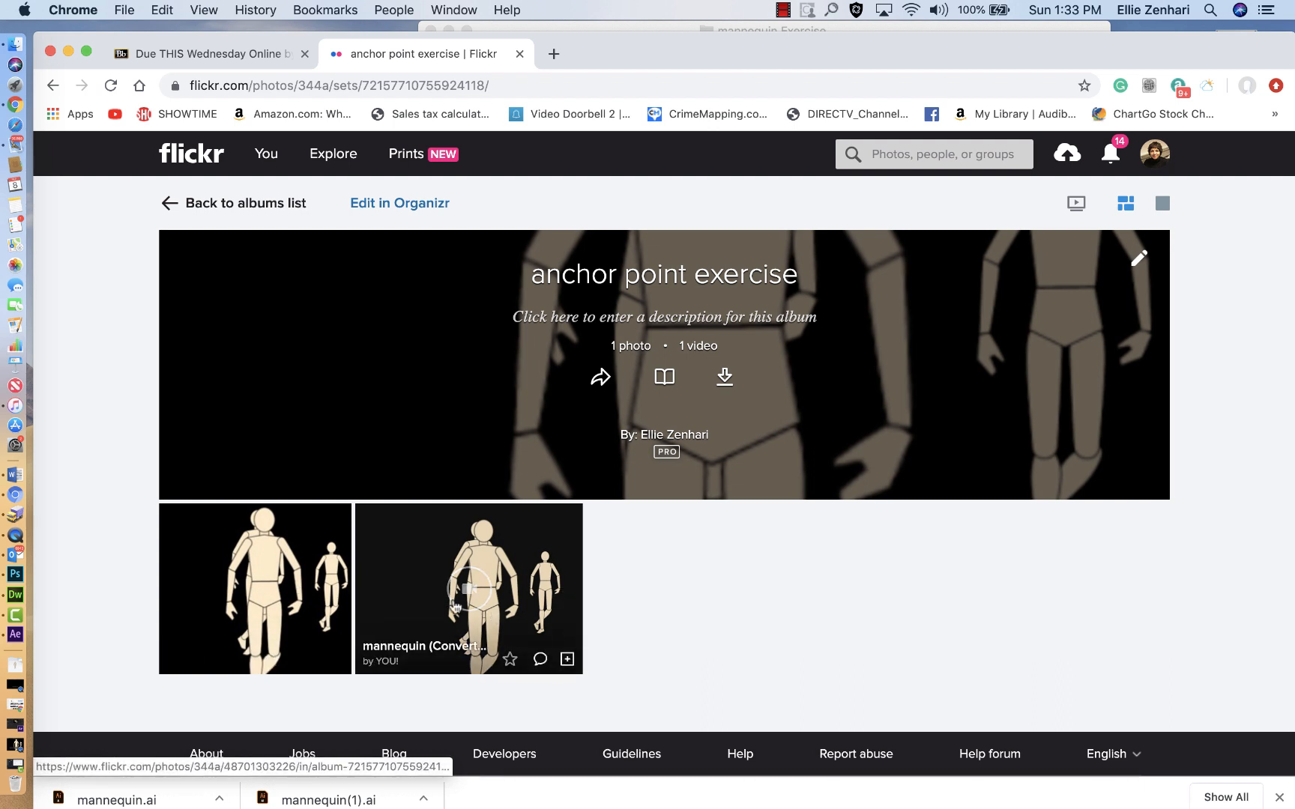
pyautogui.click(477, 590)
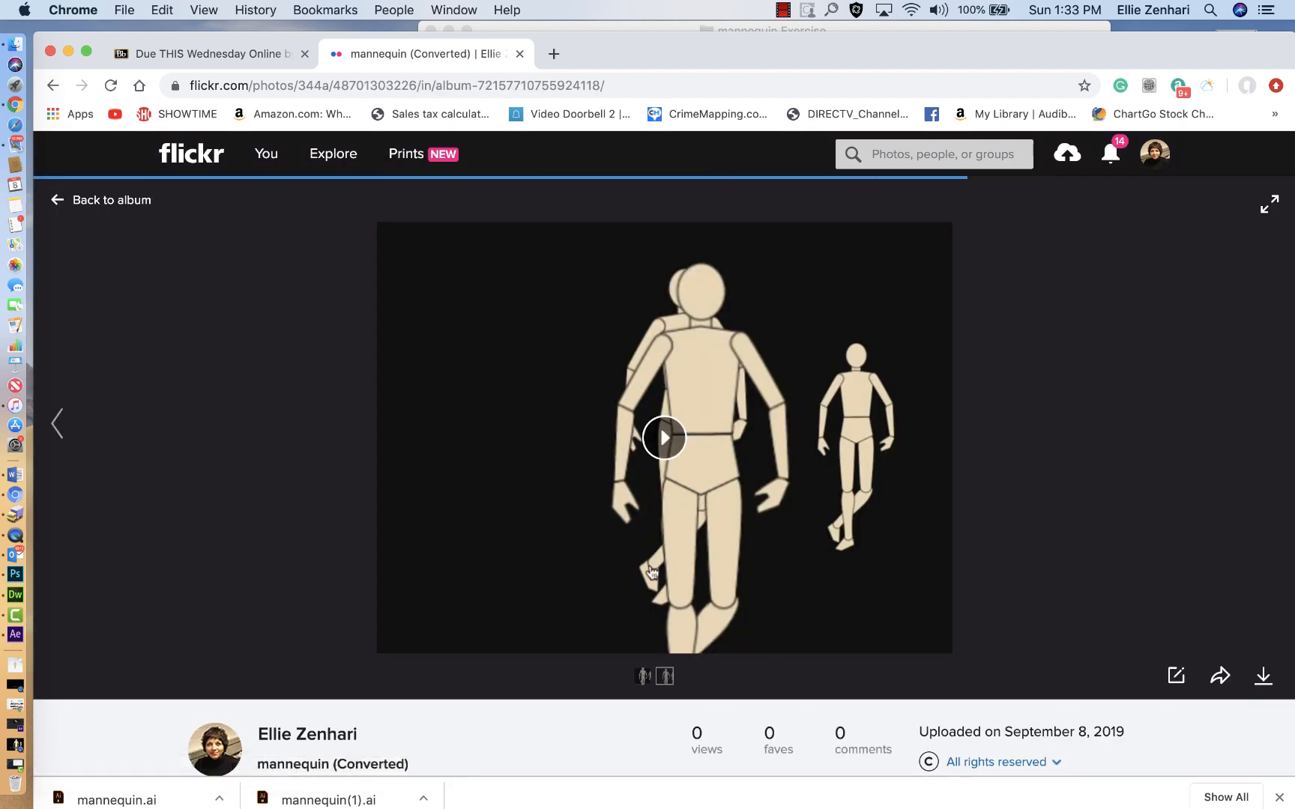